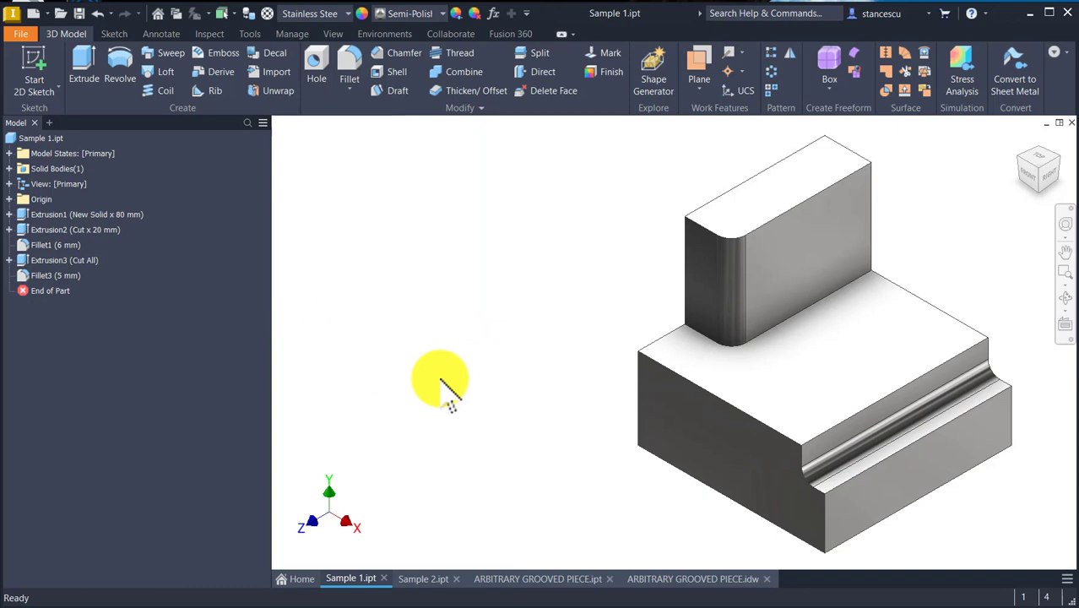
Undo the last fillet, the 5 mm one along the inner edge of the base's step
key(ctrl+z)
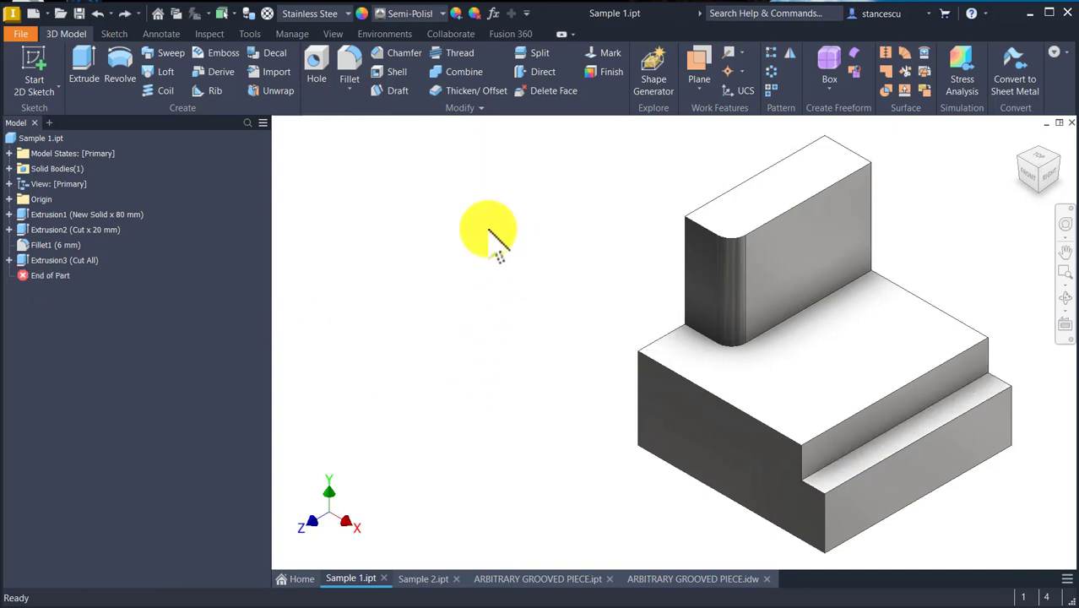
Try a 5 mm Inverted fillet on six edges around the stepped side of the base, selected together with a crossing window
click(352, 68)
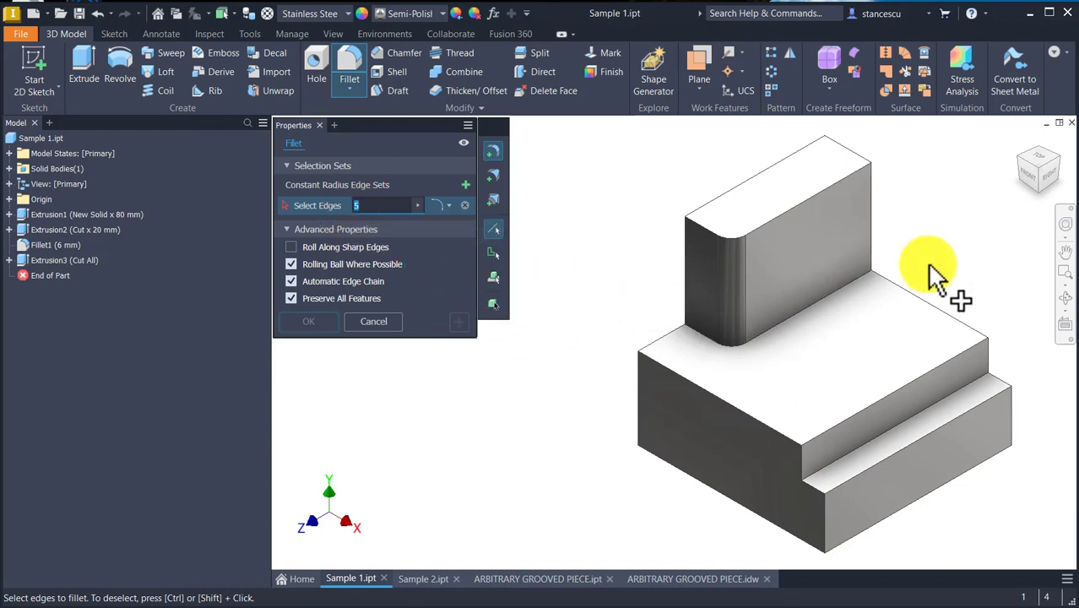
drag(937, 269, 890, 532)
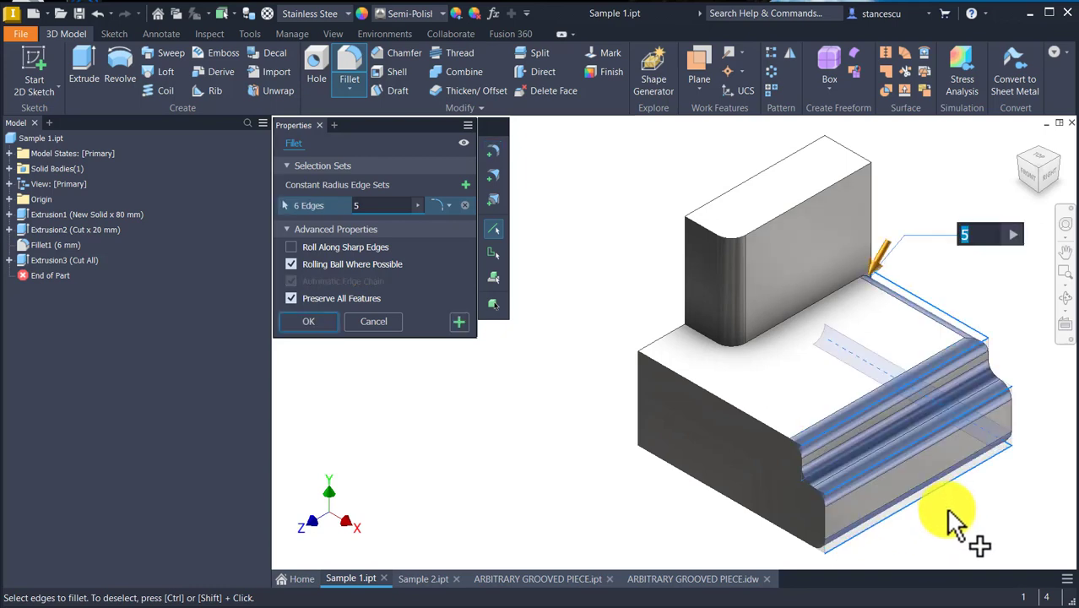
shift+middle_drag(597, 450, 596, 440)
key(F6)
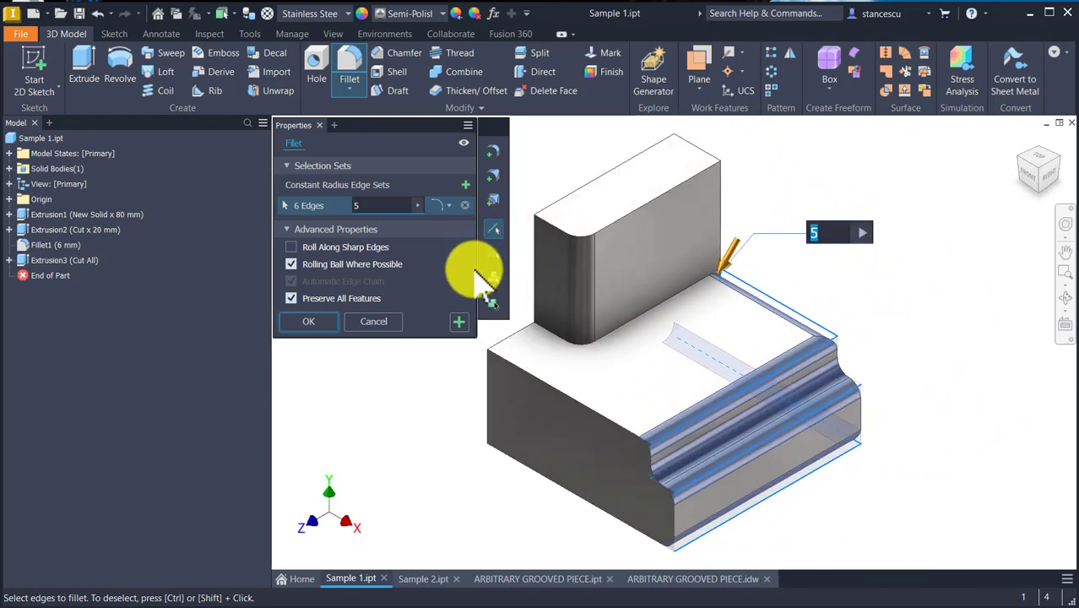
click(439, 205)
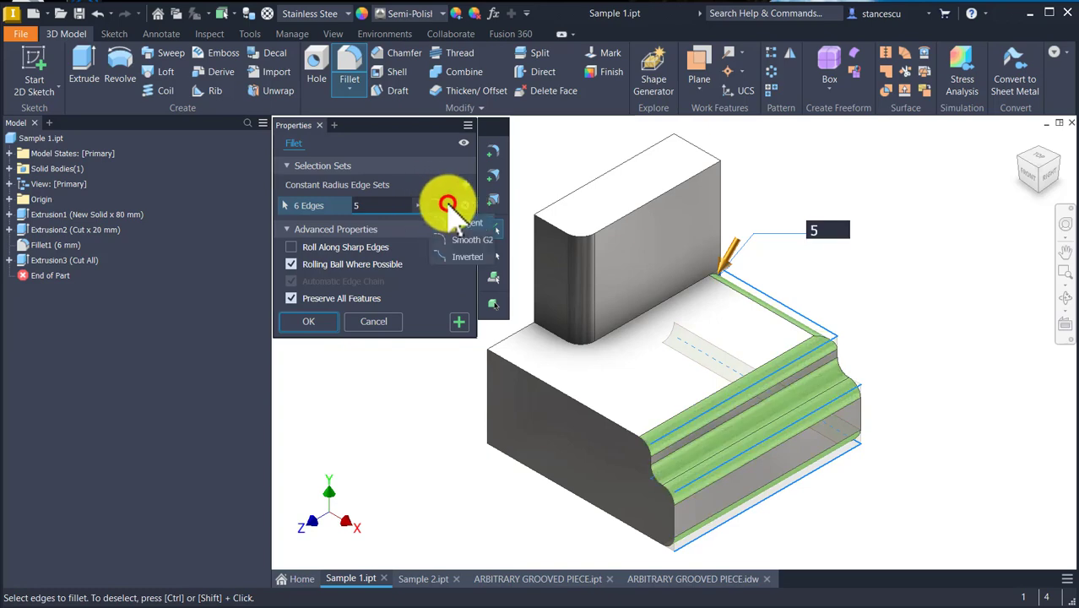
click(450, 254)
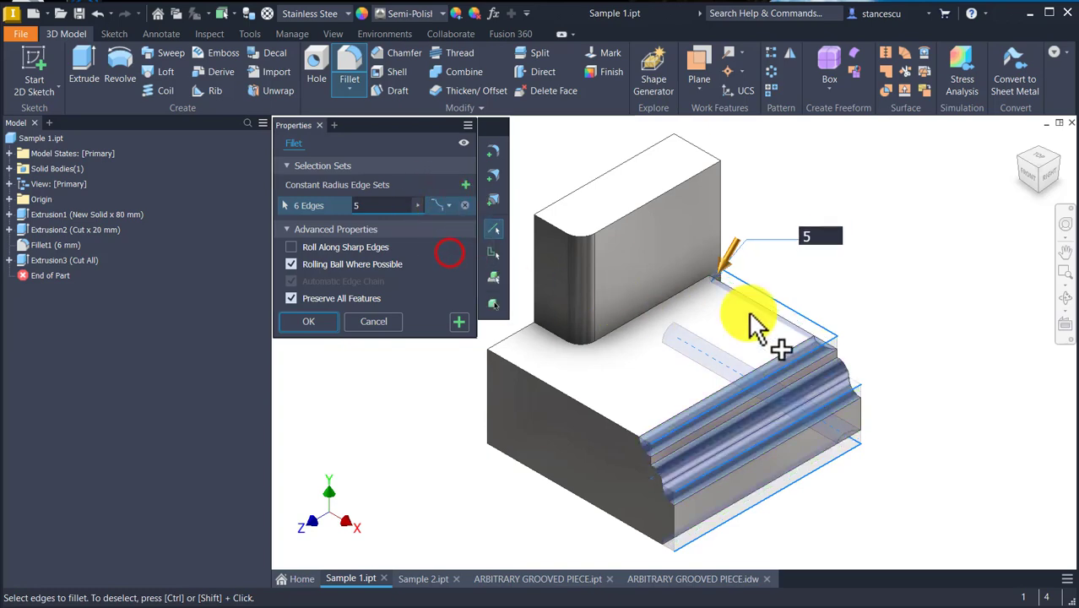
click(922, 306)
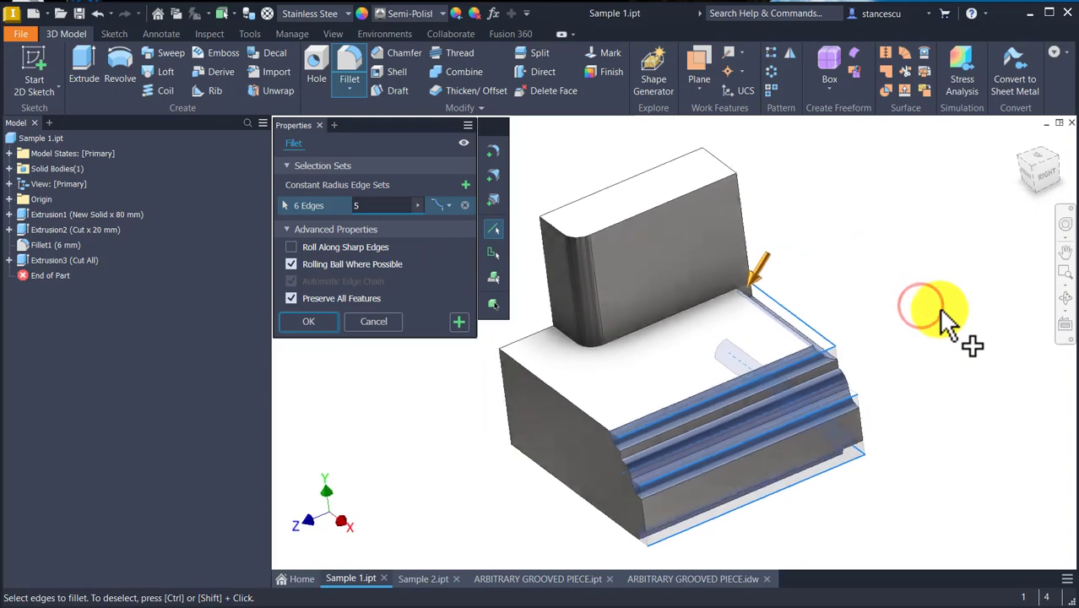
shift+middle_drag(943, 313, 852, 202)
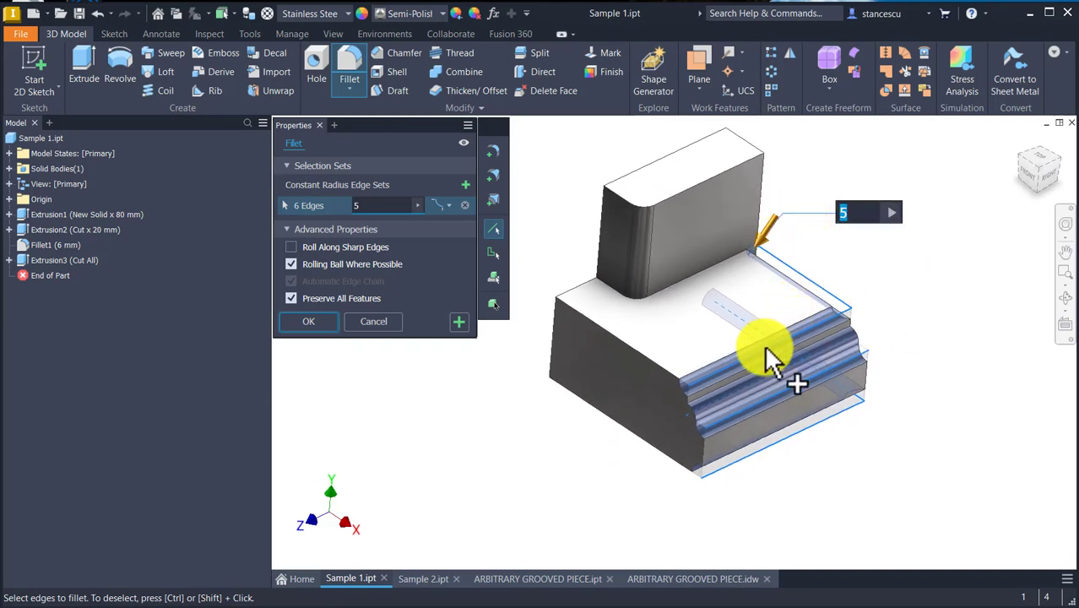
shift+middle_drag(934, 357, 831, 169)
scroll(845, 345, up, 3)
shift+middle_drag(887, 501, 902, 480)
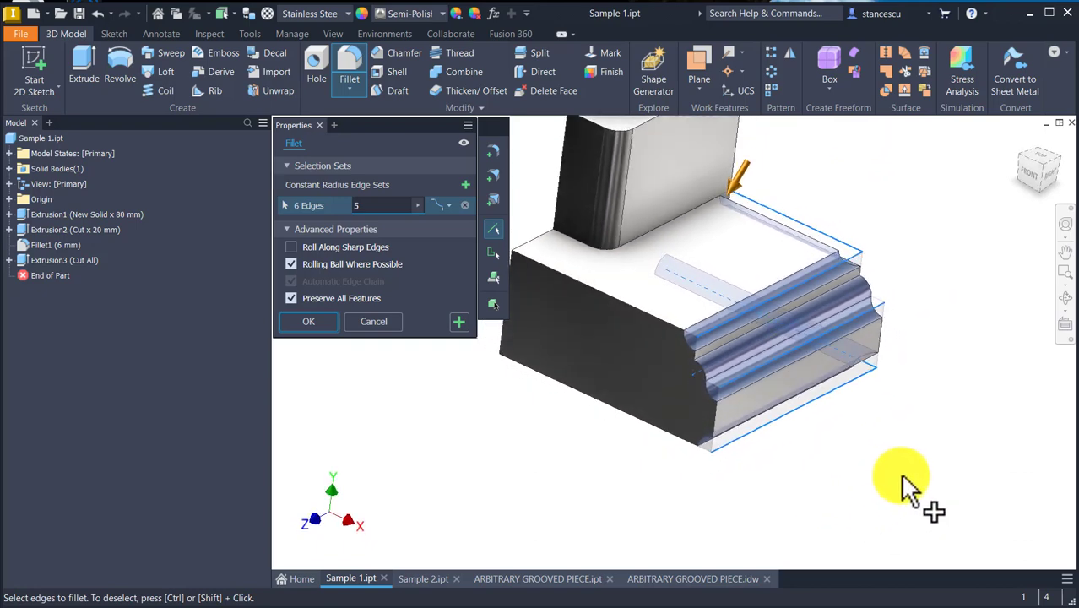
click(375, 323)
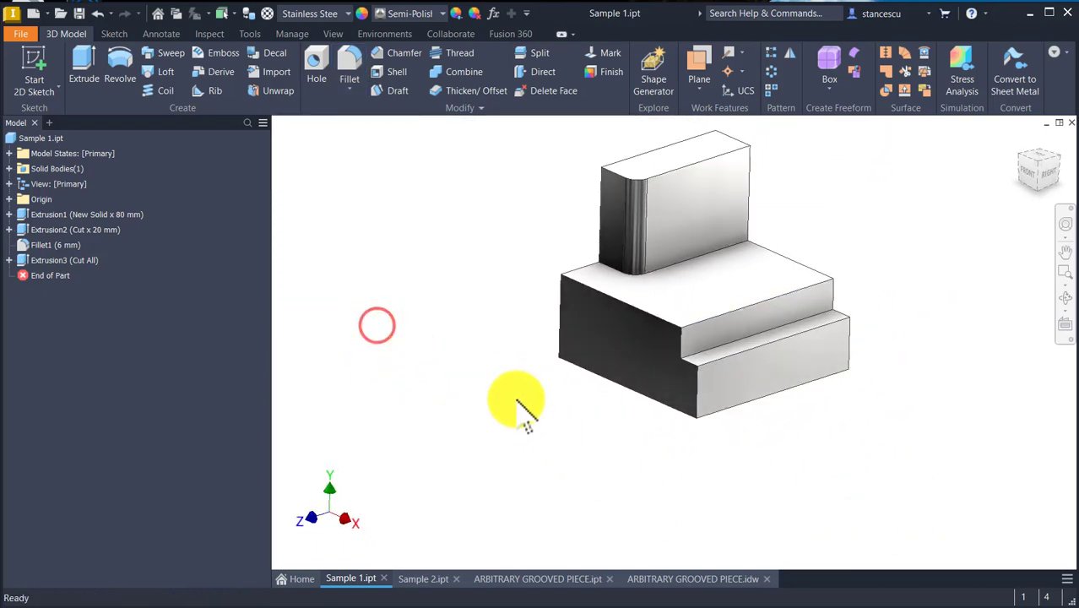
Try a 5 mm fillet on only the two short edges at the far end of the base's step, using an enclosing window selection
shift+middle_drag(513, 397, 900, 422)
key(F6)
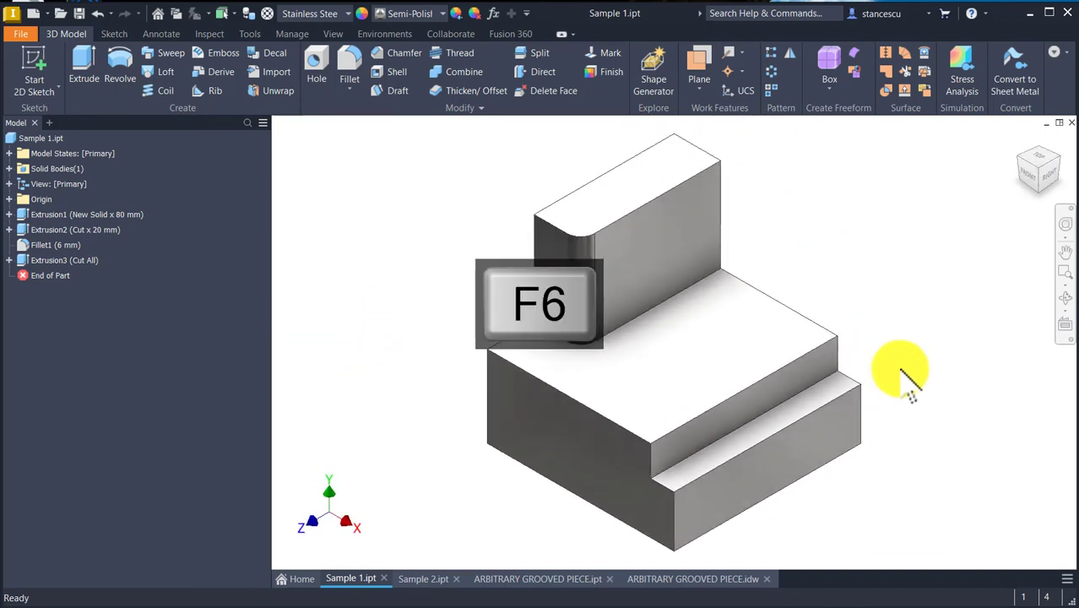
click(351, 69)
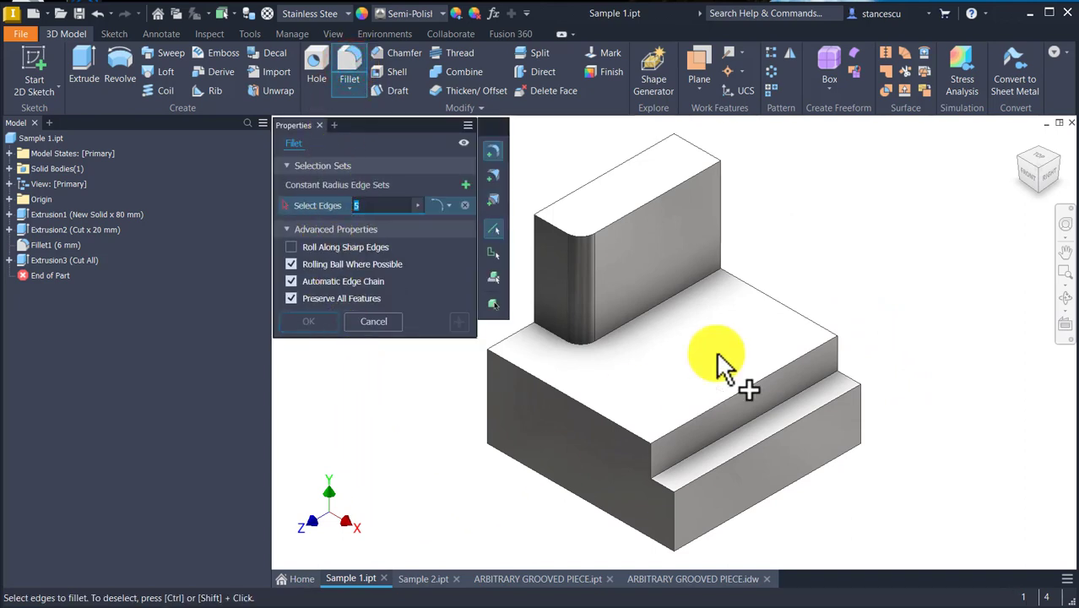
mouse_move(811, 223)
mouse_down()
mouse_move(765, 255)
mouse_move(747, 537)
mouse_move(761, 509)
mouse_move(914, 508)
mouse_move(913, 430)
mouse_move(915, 441)
mouse_up()
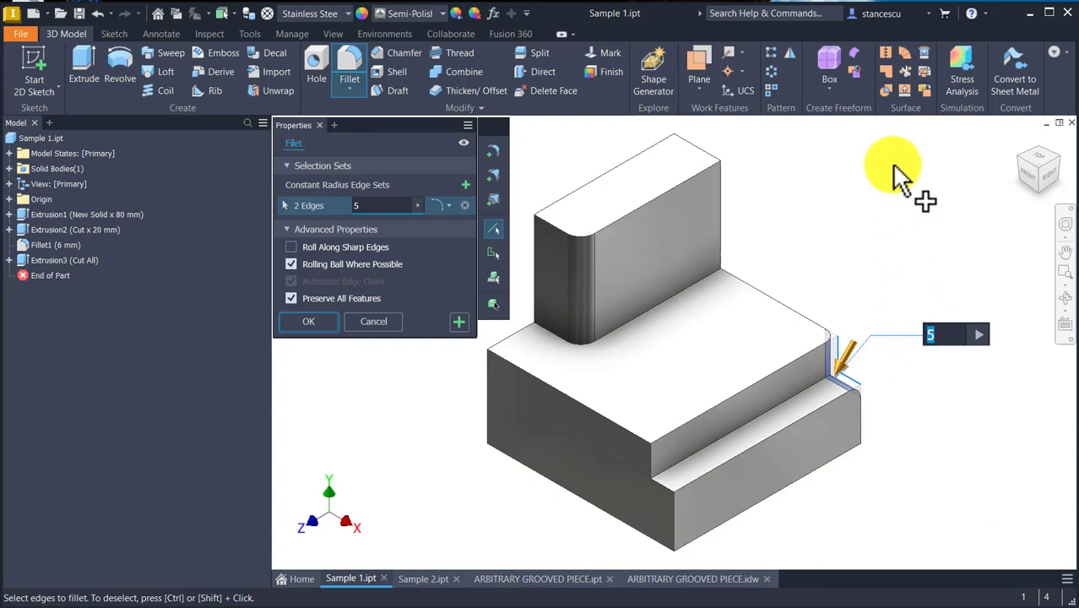
click(397, 318)
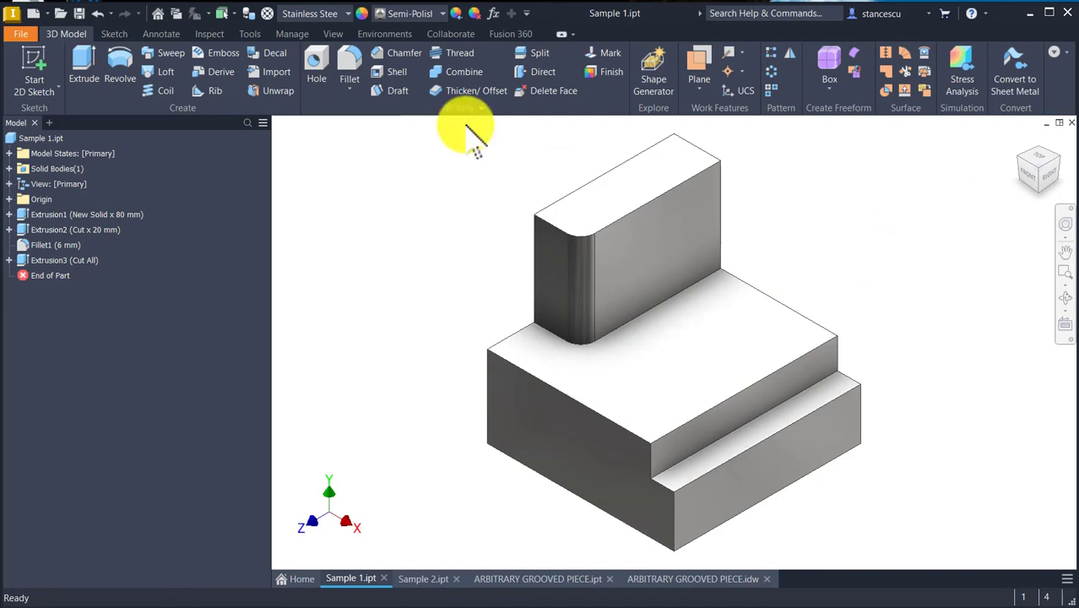
Create a variable-radius fillet along the inner edge of the base's step, with an 8 mm start radius and a 3 mm end radius
click(348, 64)
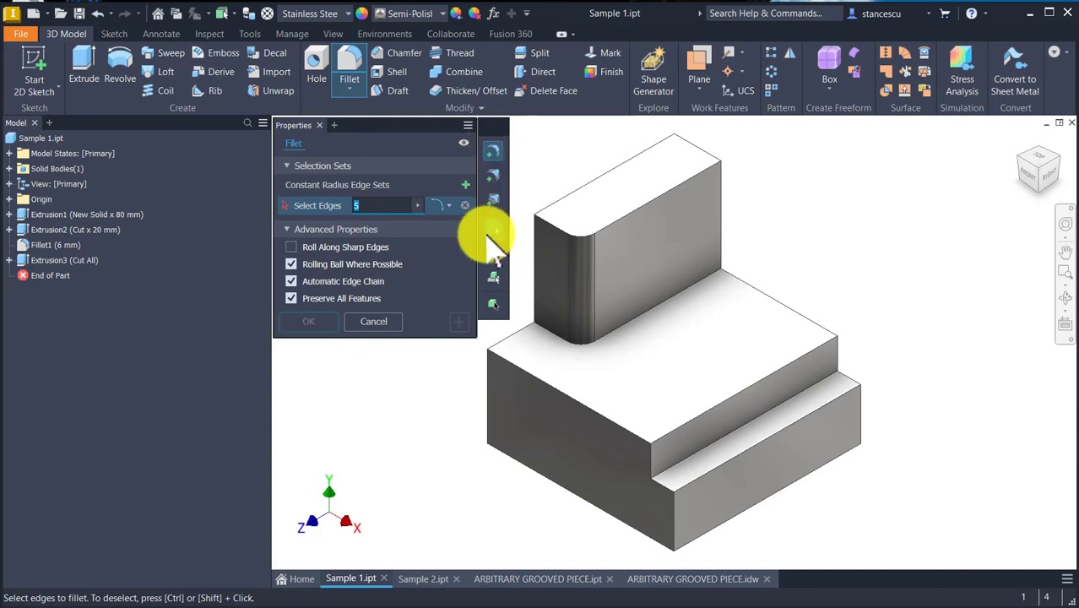
mouse_move(499, 125)
mouse_down()
mouse_move(967, 159)
mouse_move(613, 159)
mouse_move(525, 132)
mouse_move(482, 135)
mouse_up()
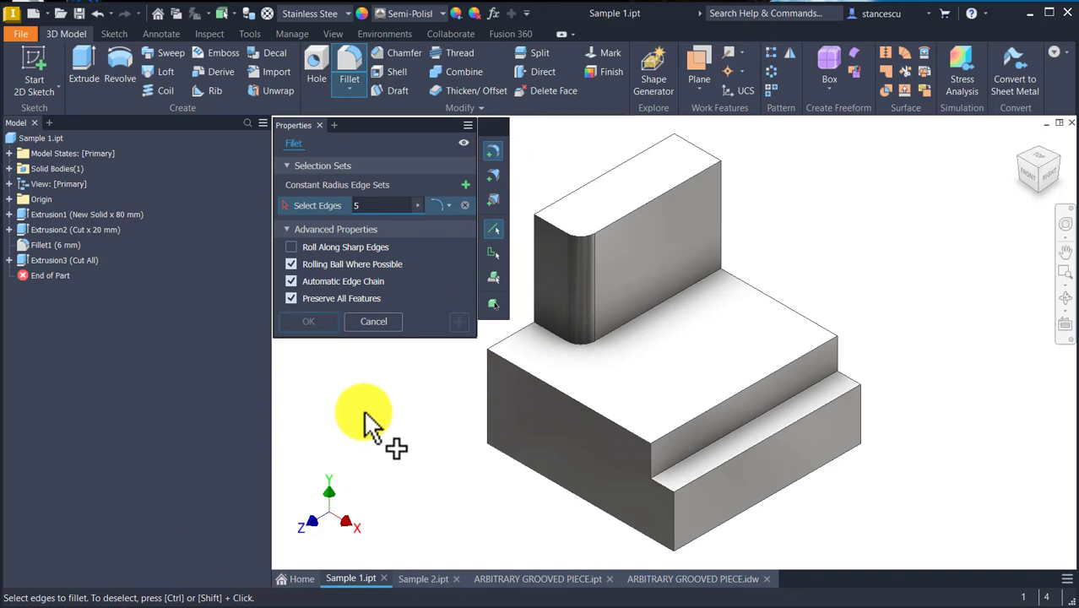
click(494, 174)
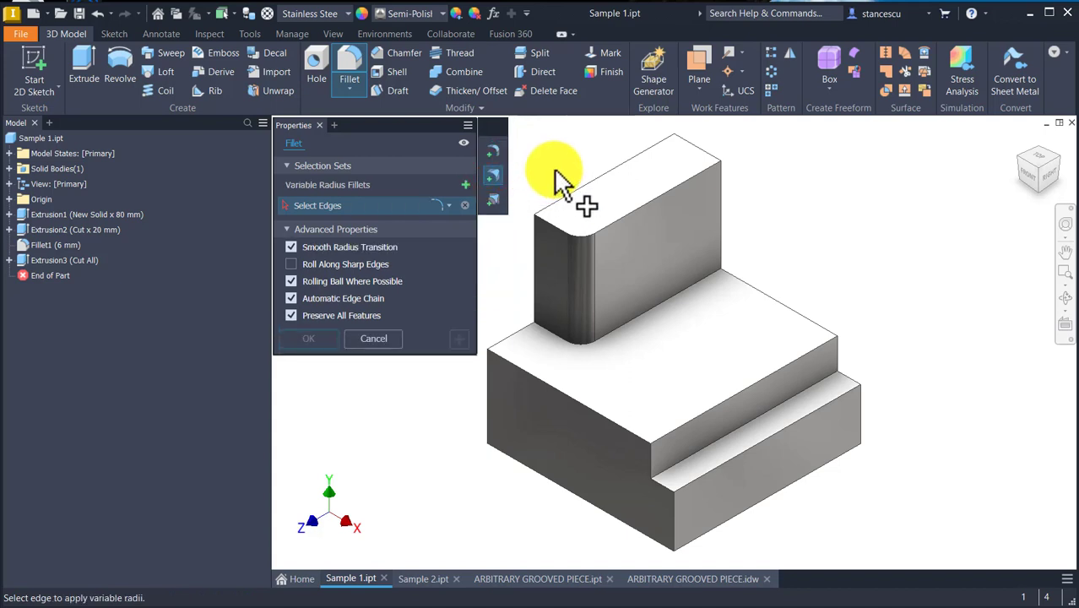
click(830, 373)
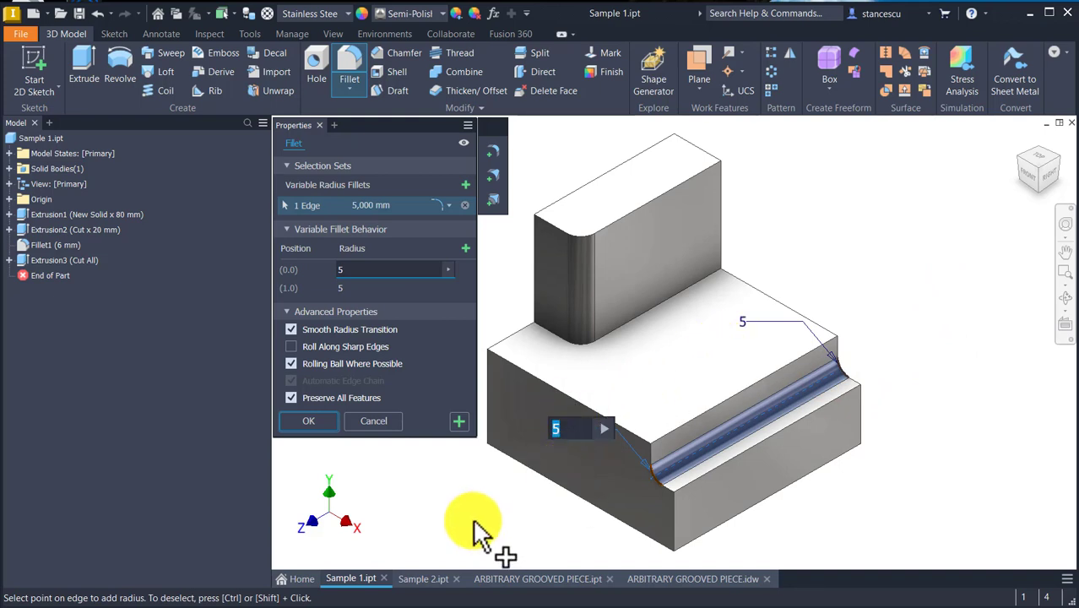
click(744, 319)
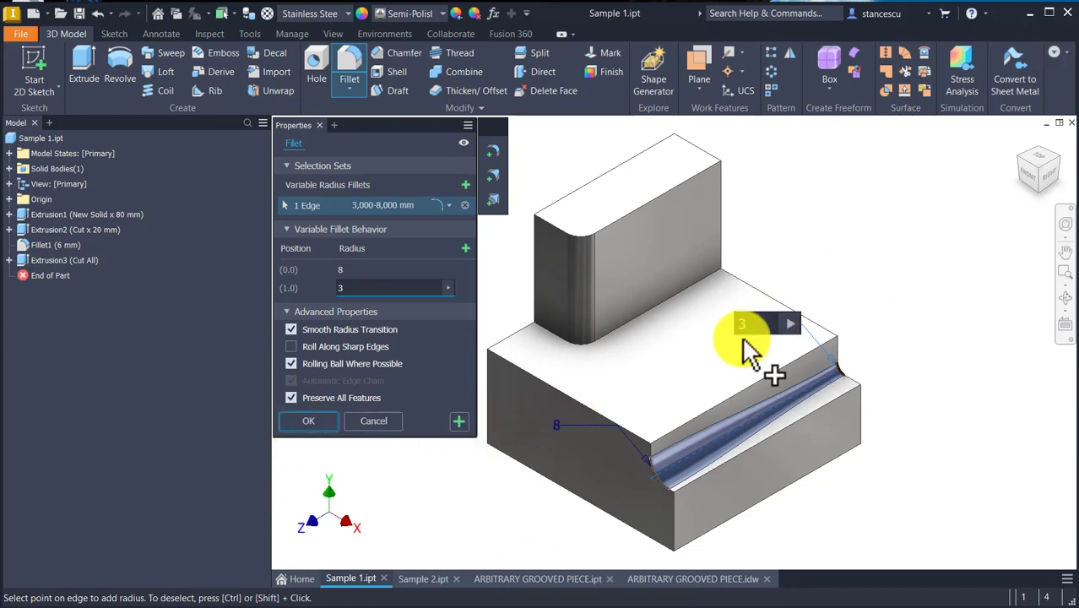
click(313, 420)
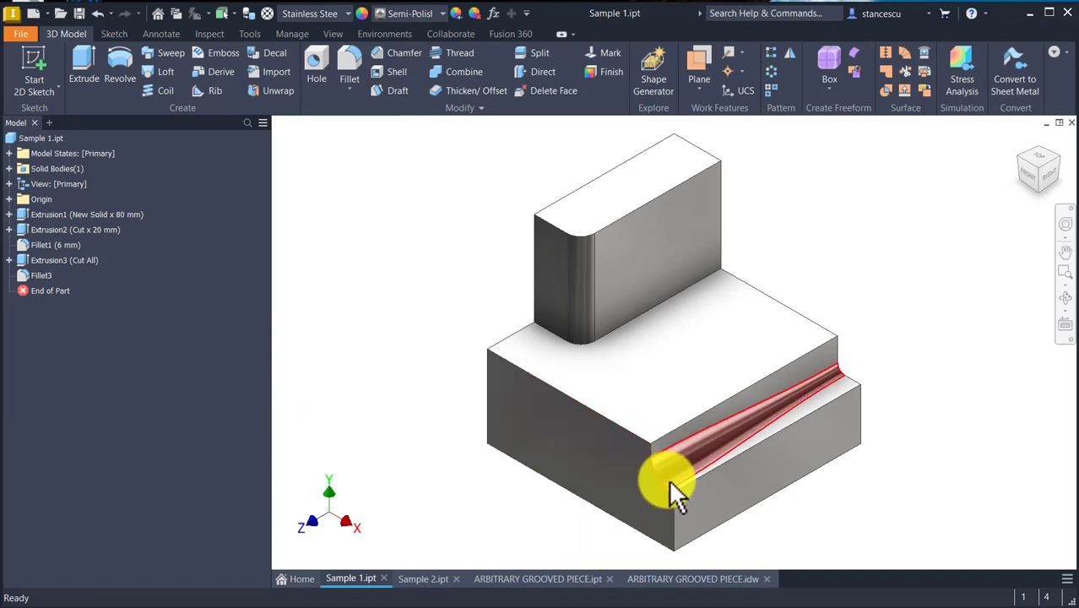
shift+middle_drag(922, 373, 545, 487)
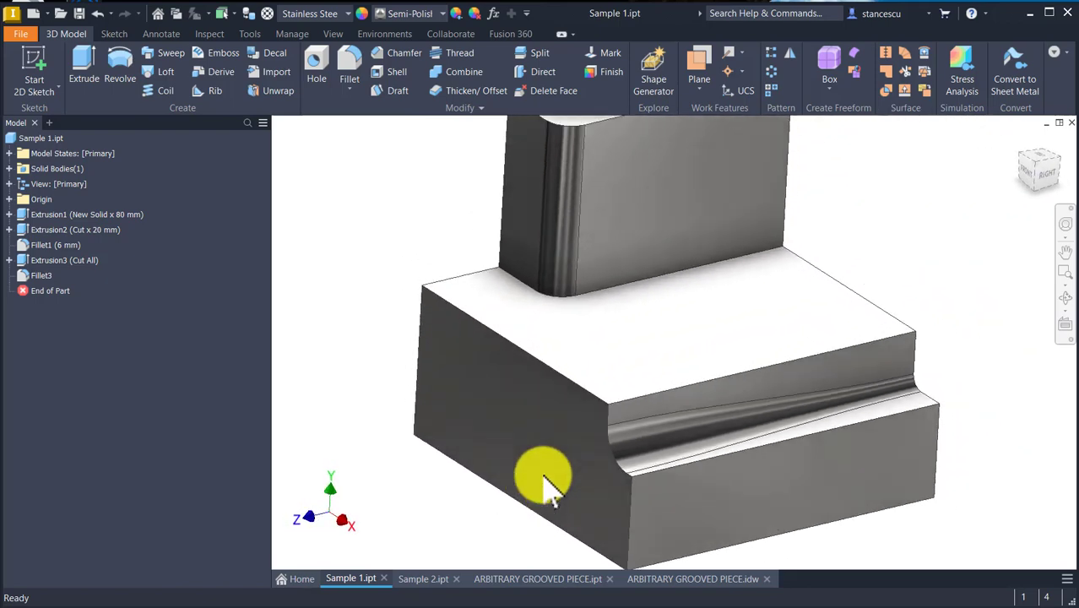
key(F6)
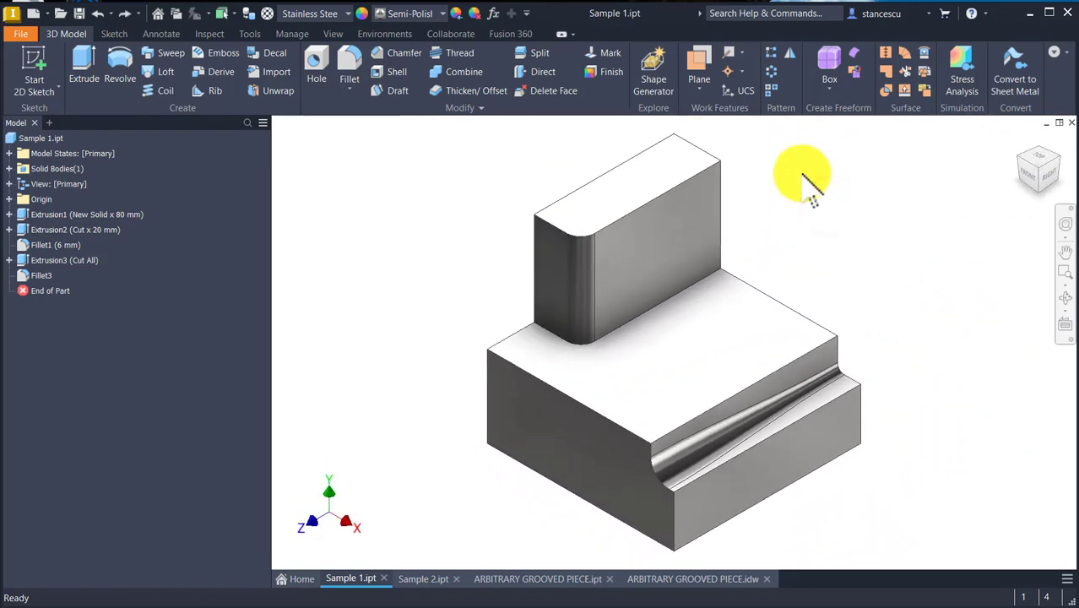
Set up a 2 mm constant-radius fillet on the three edges meeting at the upright block's upper back corner
shift+middle_drag(811, 207, 603, 342)
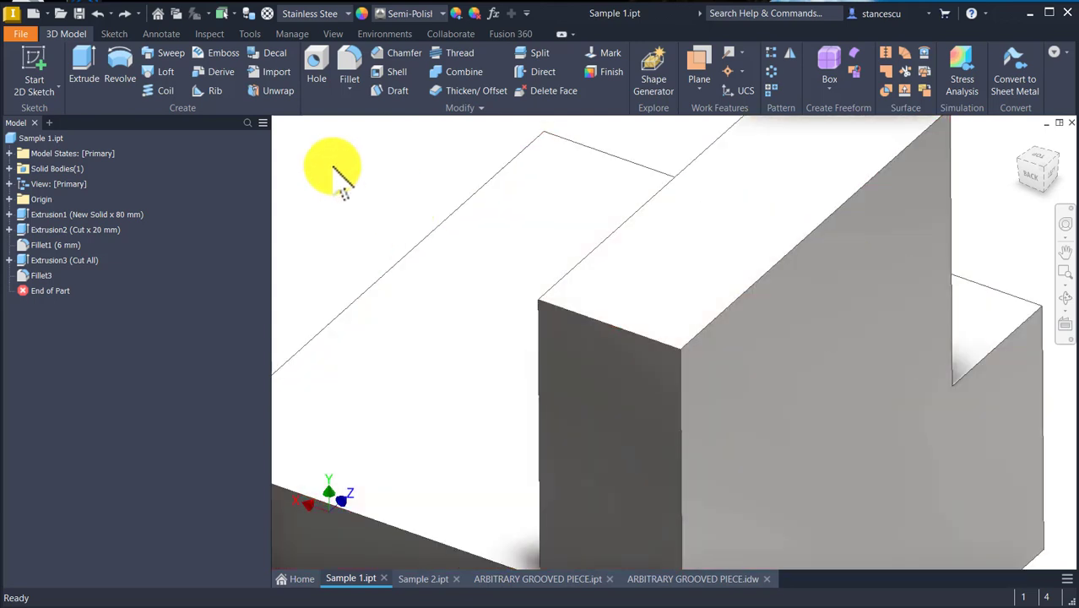
click(346, 66)
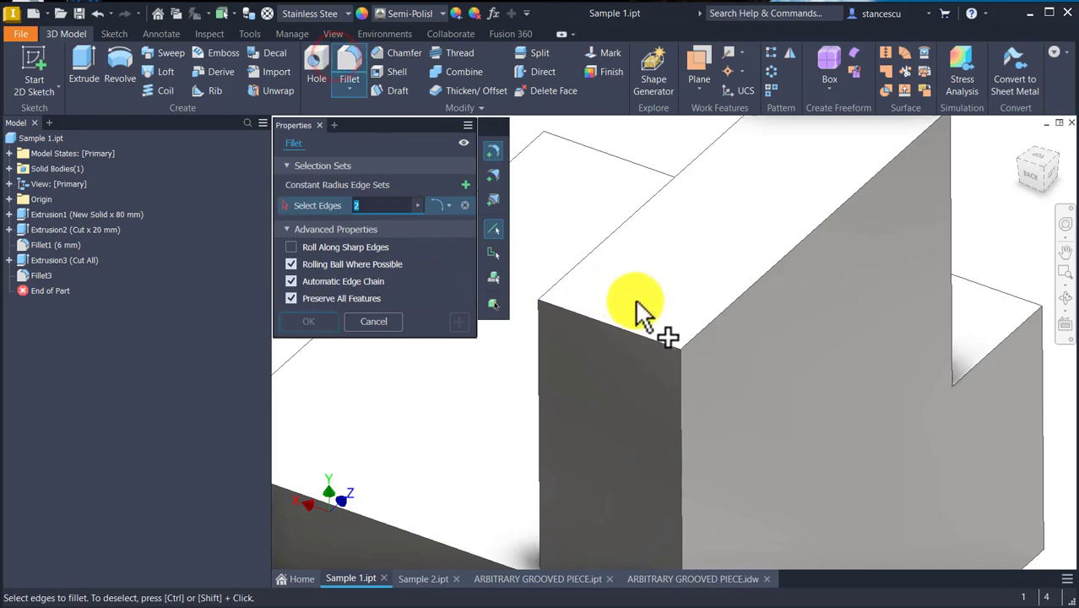
click(639, 346)
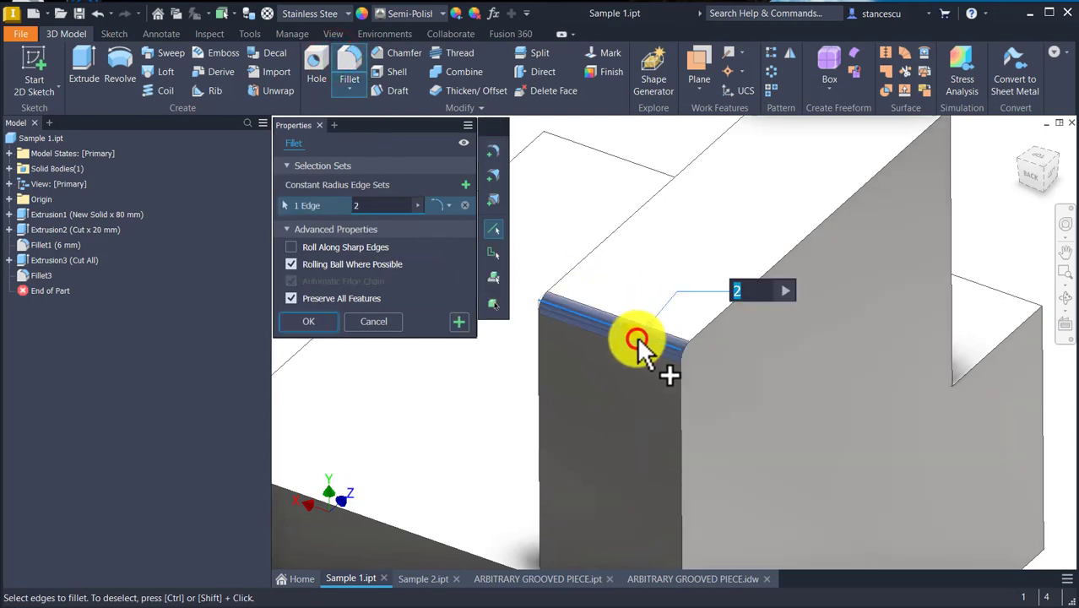
click(683, 438)
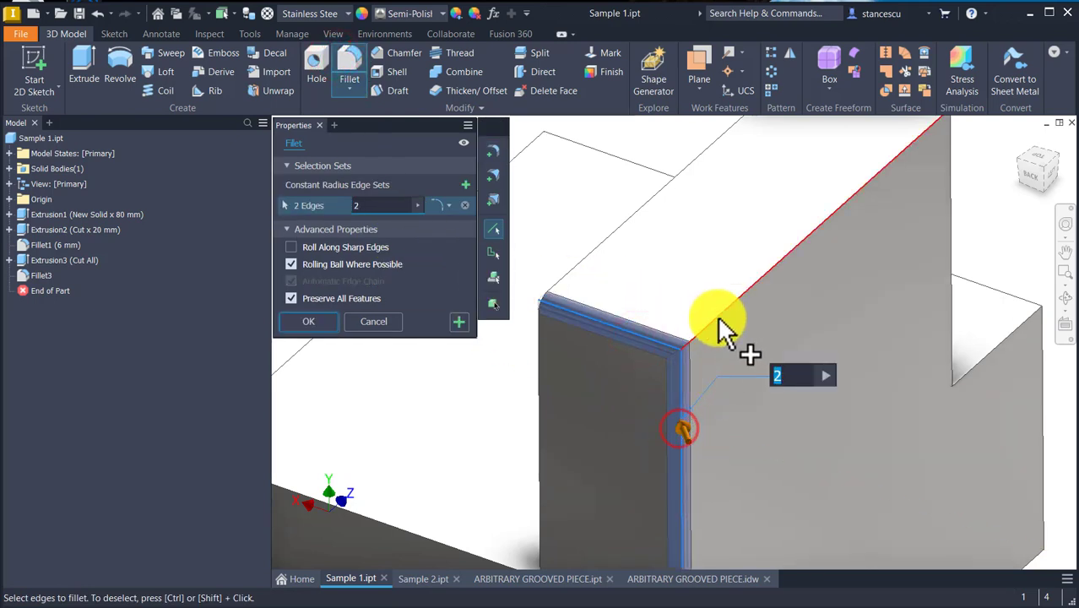
click(720, 320)
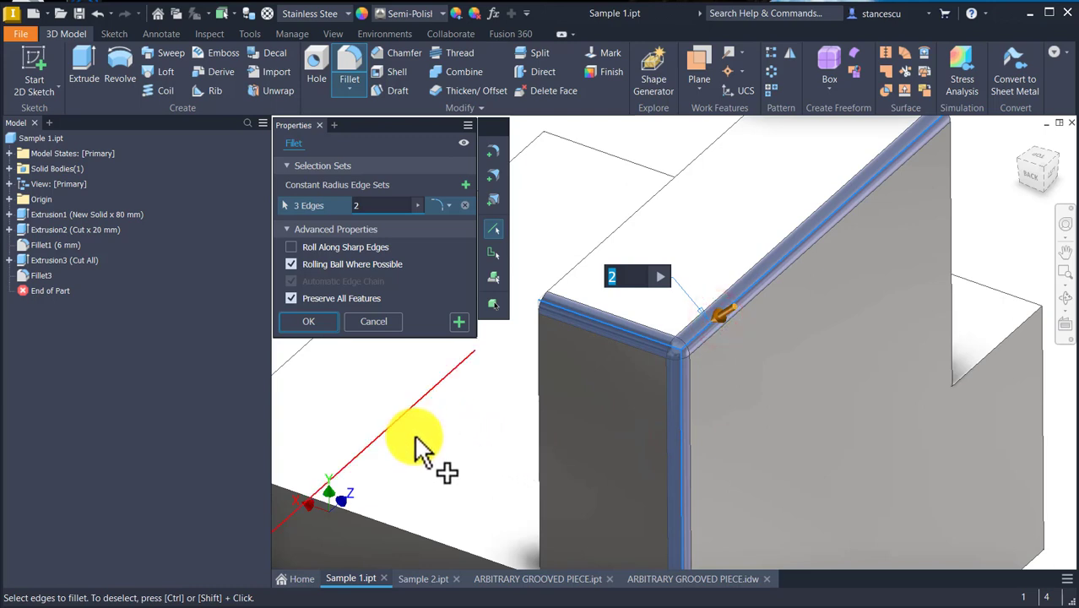
Add a corner setback at the shared vertex with 6 mm on edge 1, 8 mm on edge 2 and a value for edge 3, and create the fillet
click(495, 201)
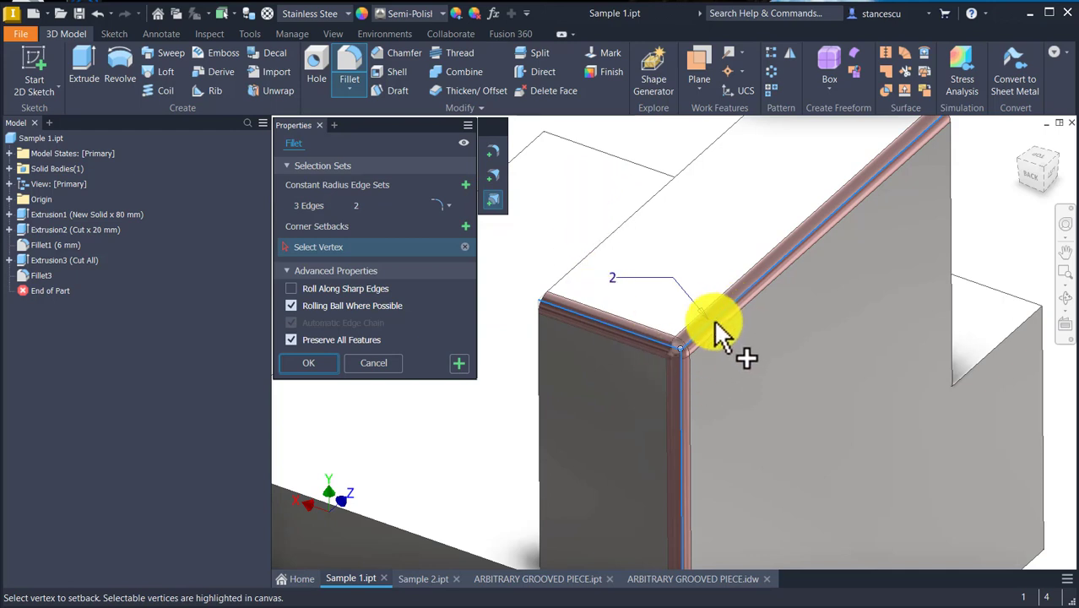
click(678, 347)
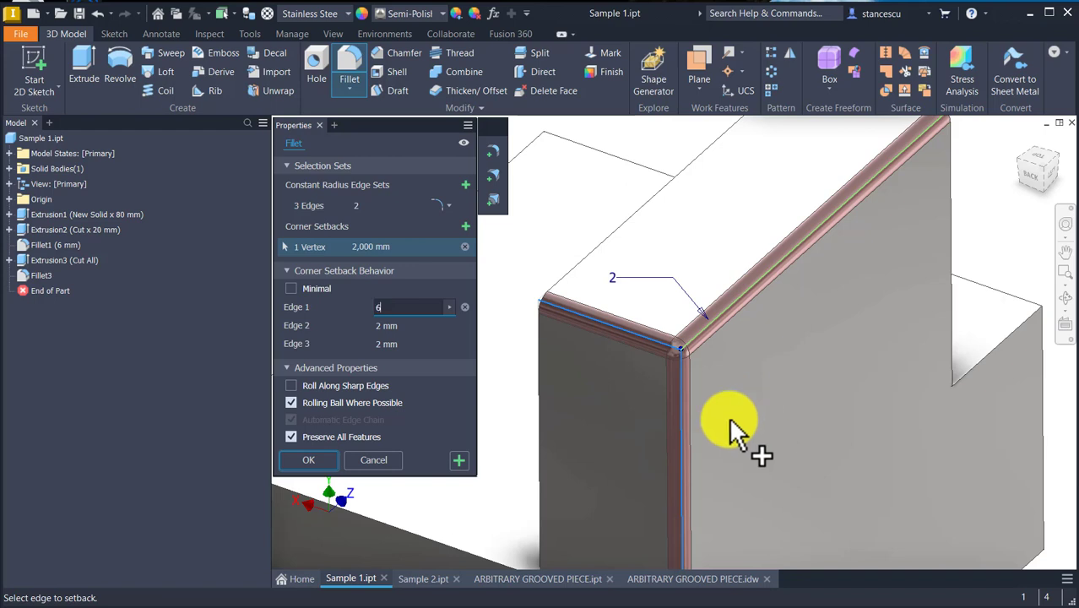
text(6)
key(Return)
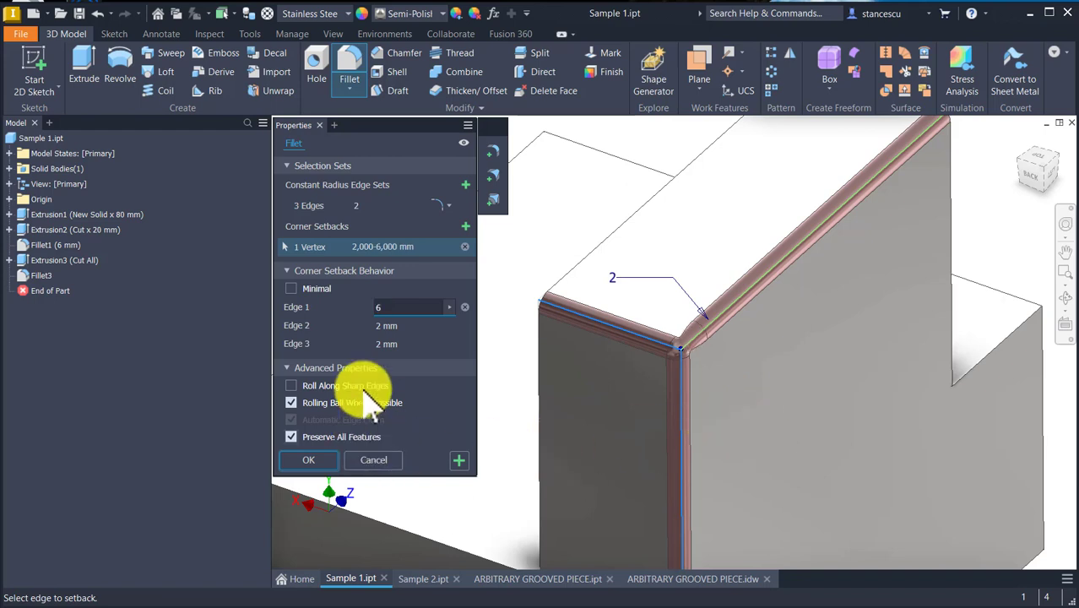
click(407, 325)
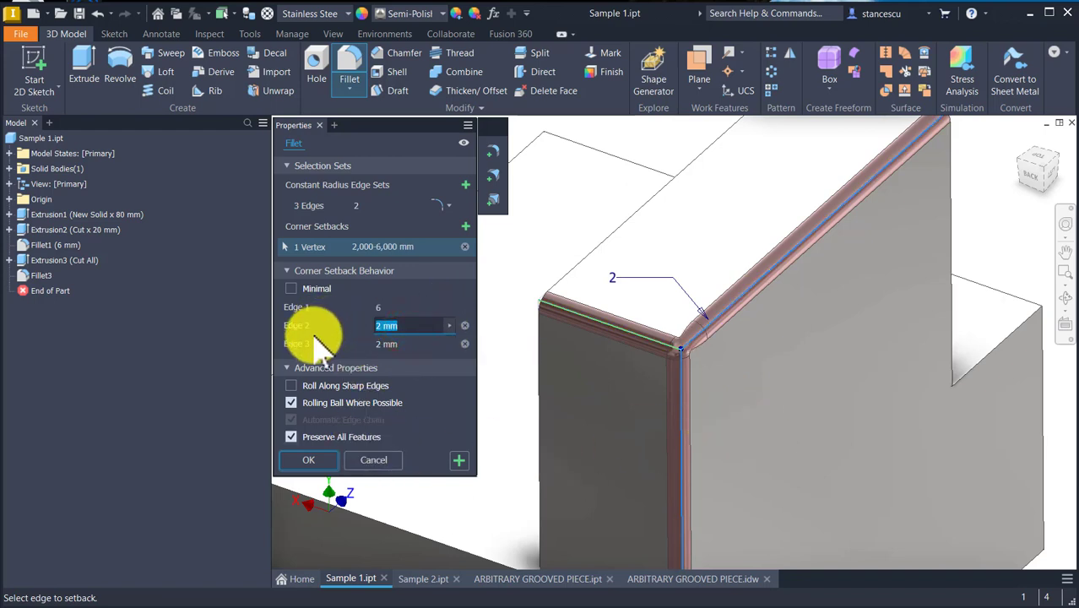
click(436, 344)
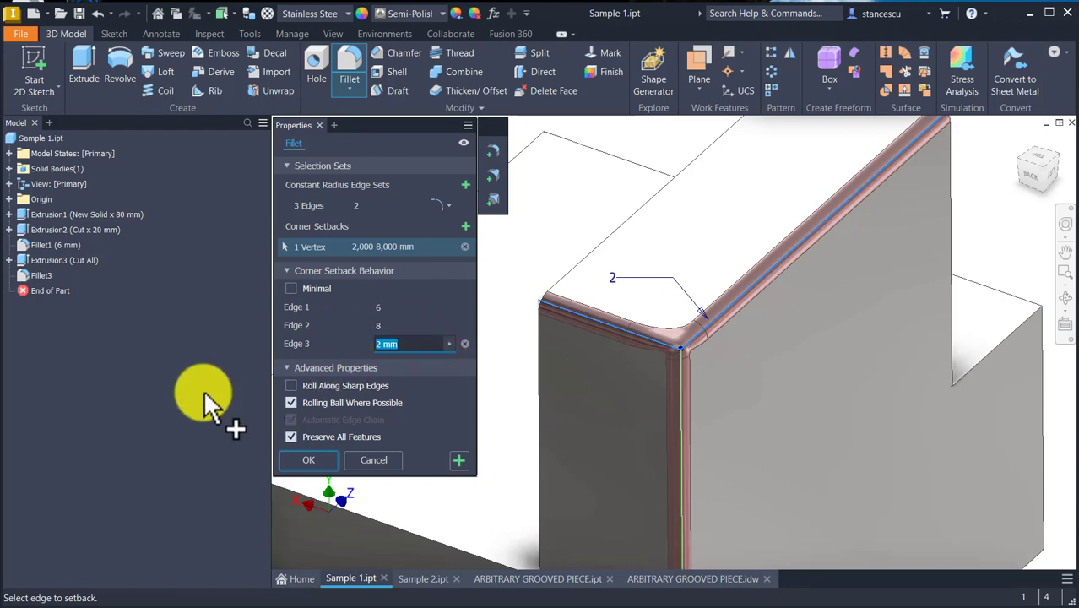
click(312, 461)
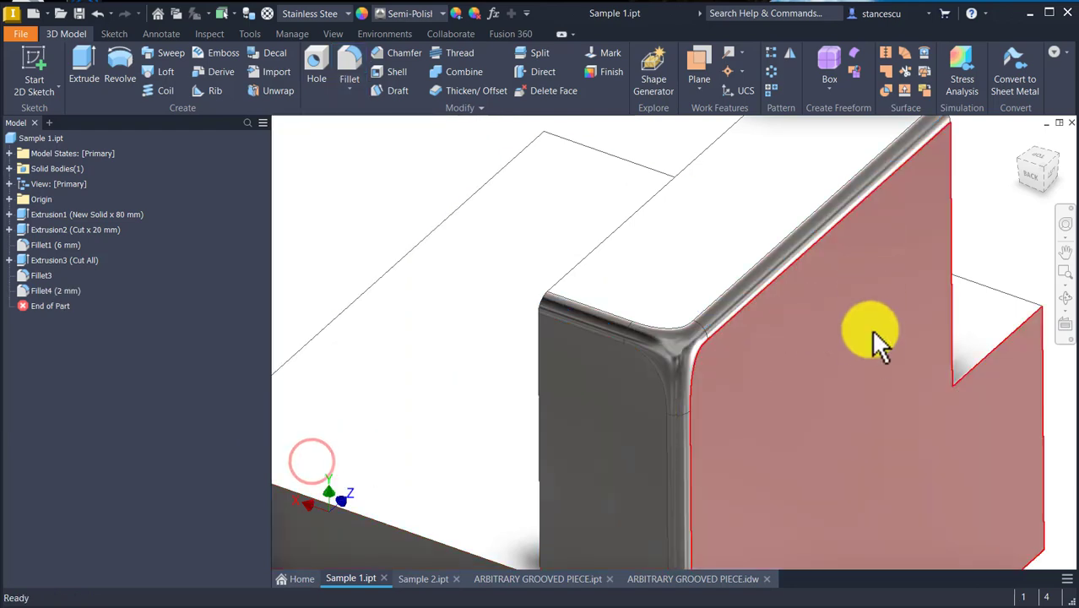
Set up a variable-radius fillet along the upright block's base edges, with a 5 mm start radius and an 8 mm end radius
shift+middle_drag(816, 364, 564, 243)
key(F6)
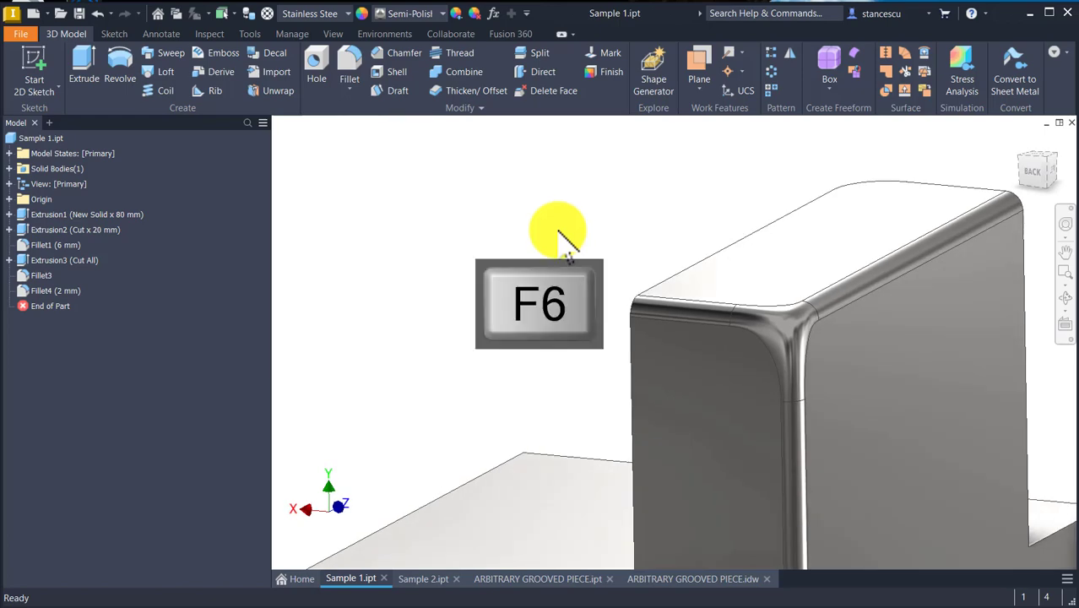
click(349, 60)
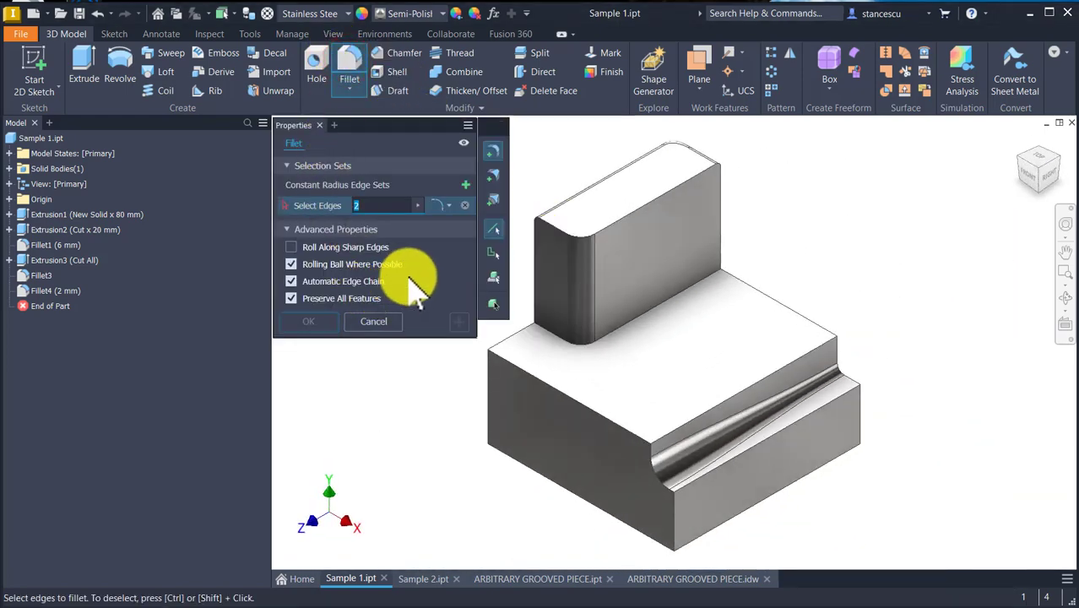
click(494, 177)
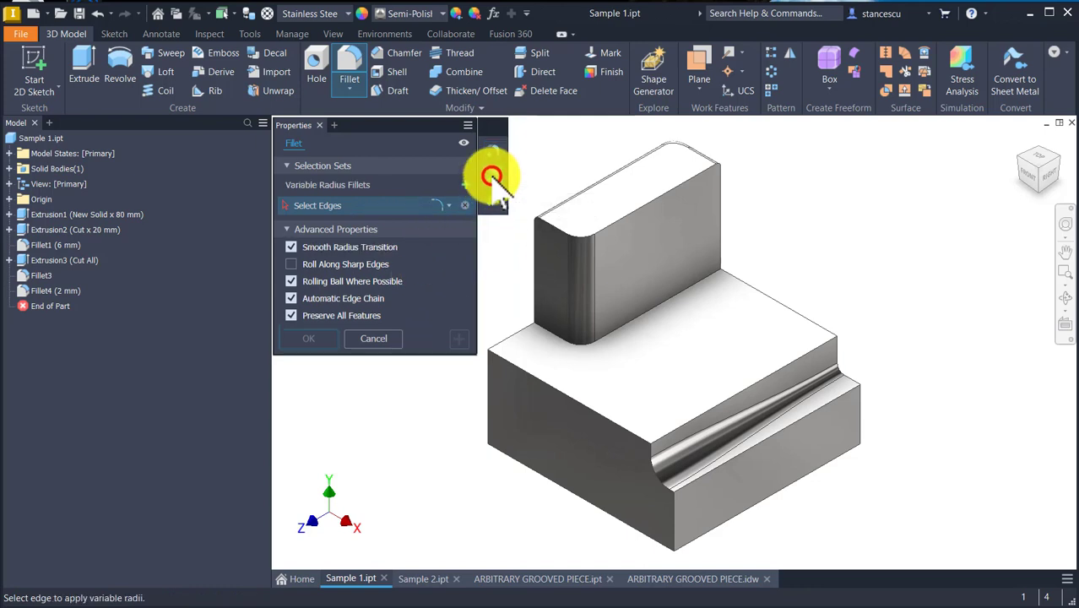
click(636, 320)
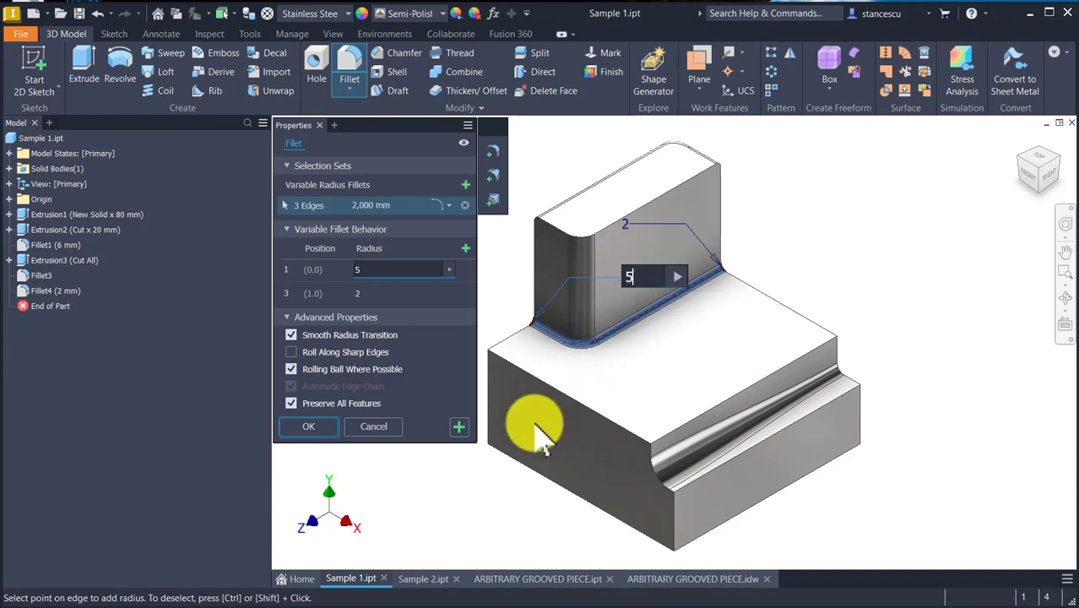
click(622, 227)
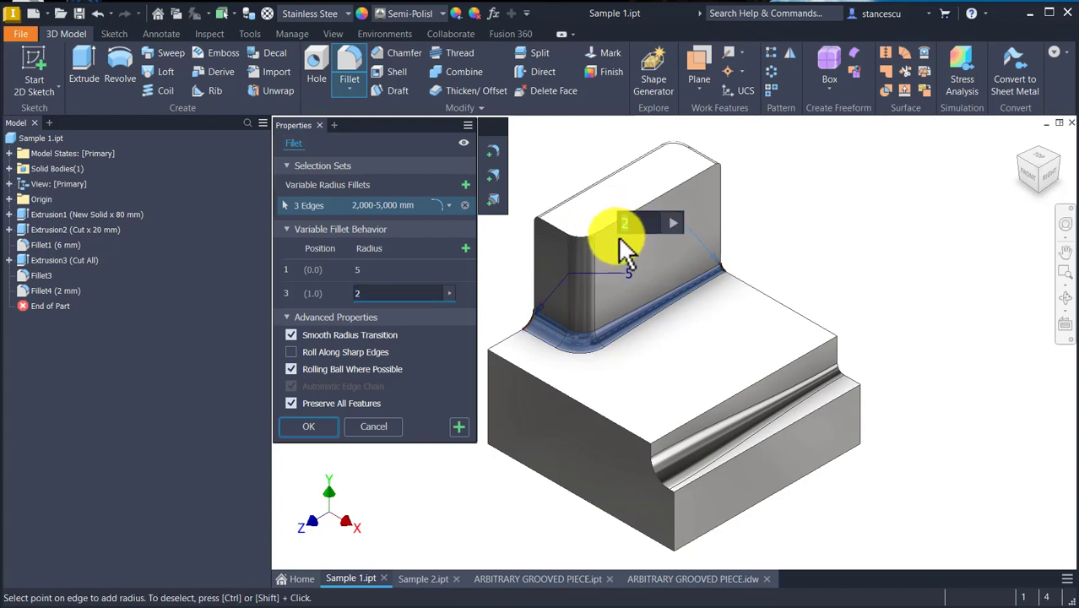
text(8)
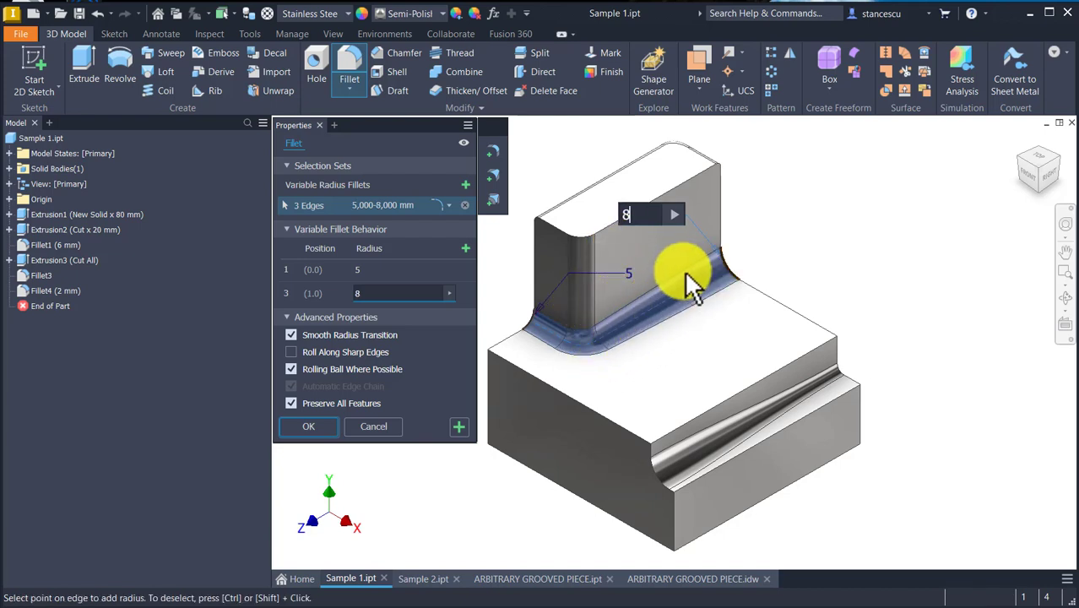
Add radius points of 12 mm at position 0,442373 on the long edge and 3 mm at 0,654 on the short edge, and create the fillet
click(667, 319)
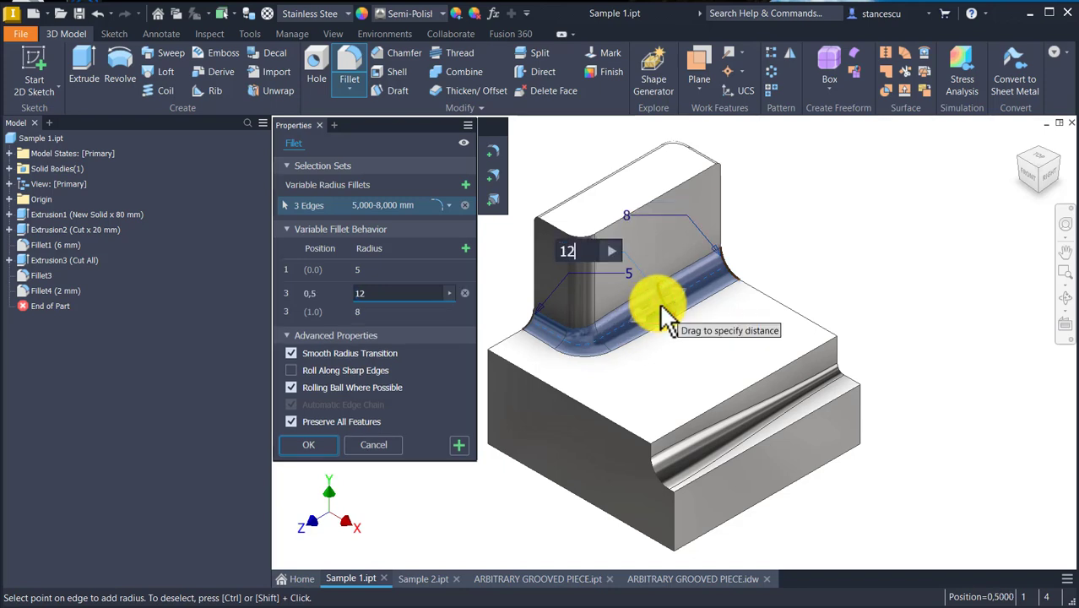
text(12)
key(Return)
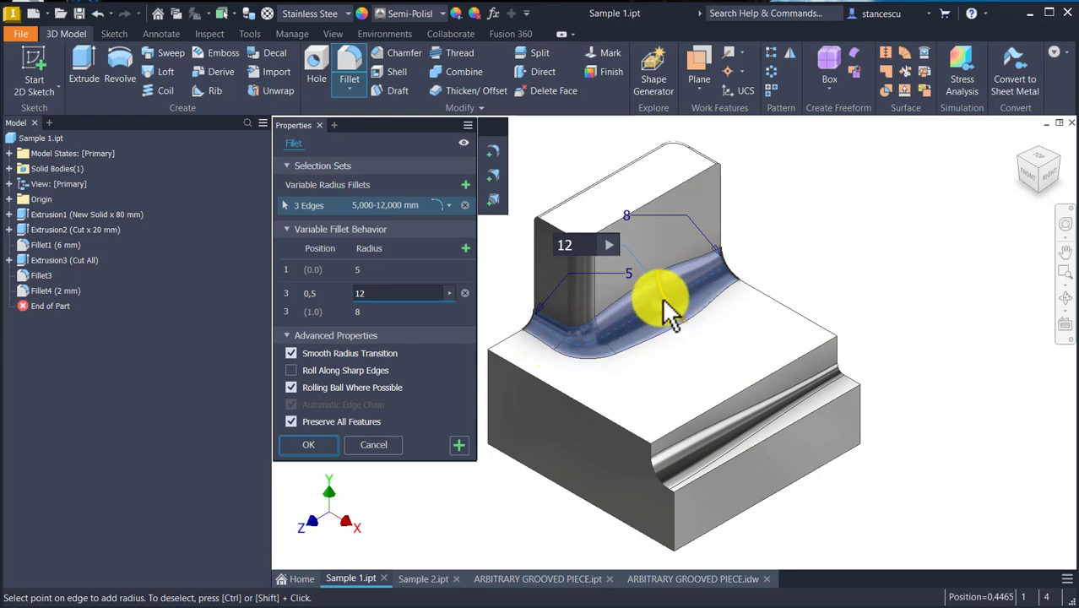
mouse_move(662, 312)
mouse_down()
mouse_move(622, 330)
mouse_move(686, 304)
mouse_move(664, 321)
mouse_move(650, 313)
mouse_up()
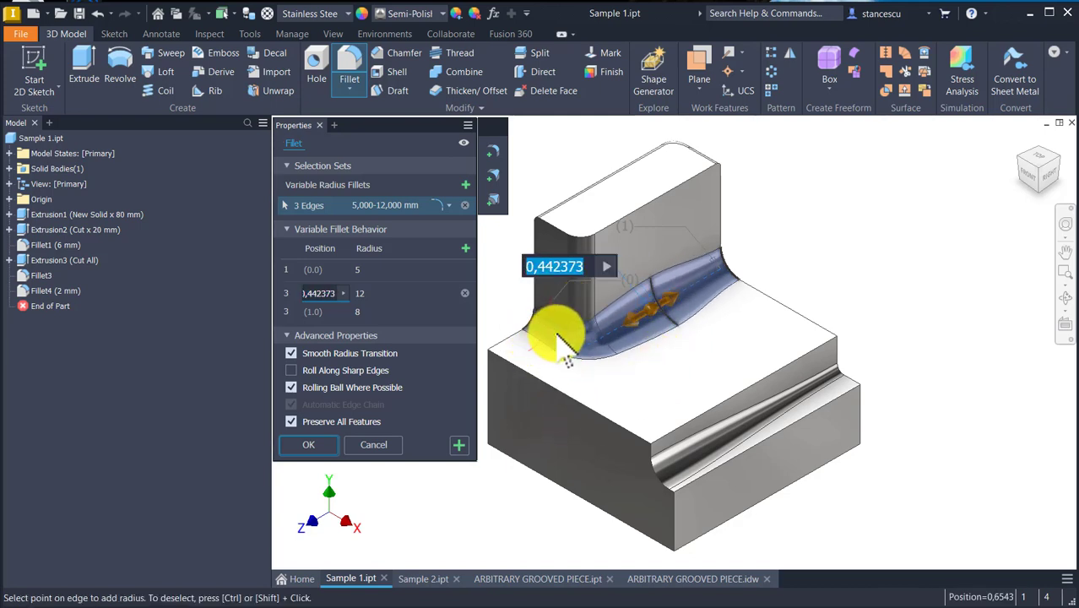
click(556, 338)
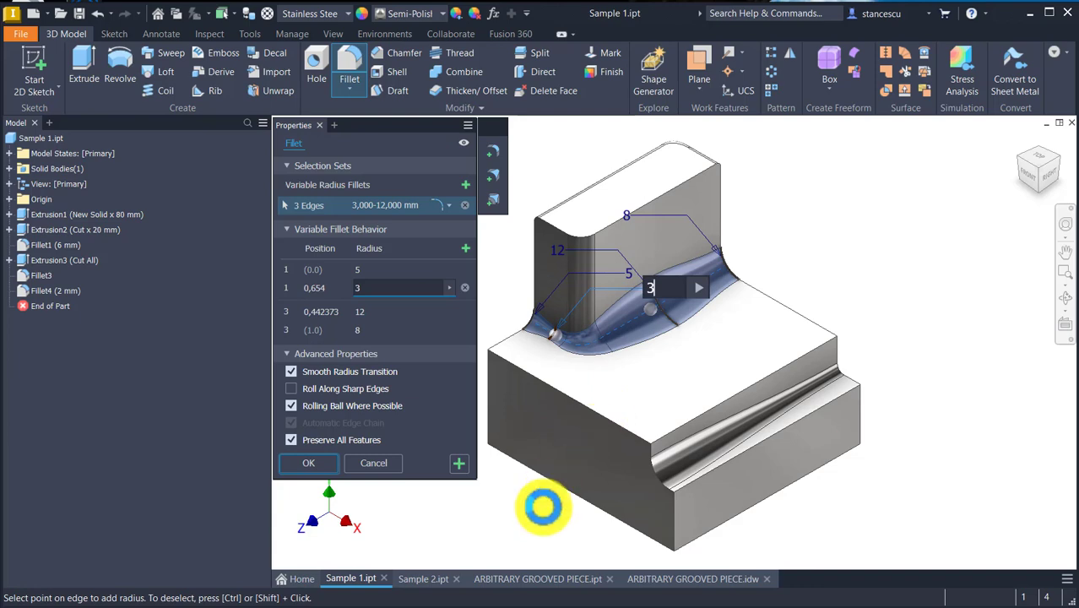
click(301, 465)
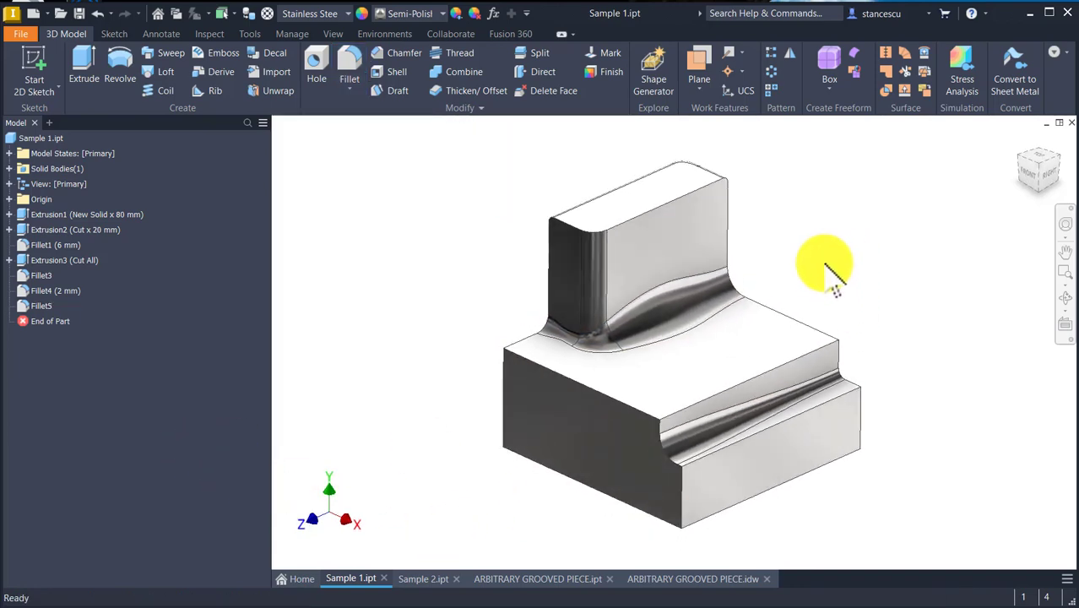
scroll(397, 447, up, 5)
shift+middle_drag(408, 432, 339, 405)
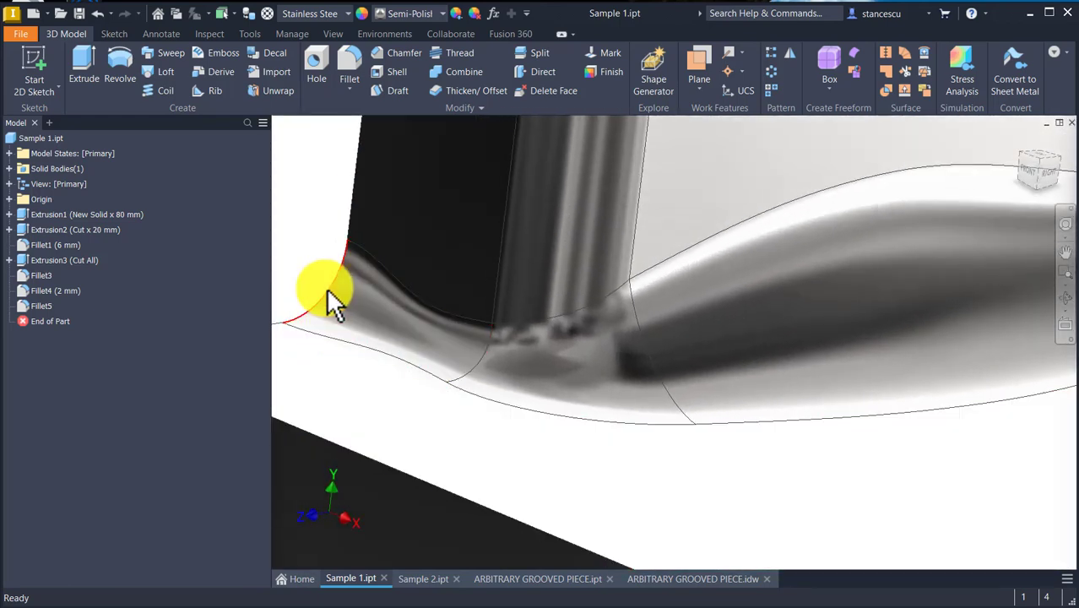
shift+middle_drag(410, 324, 884, 293)
scroll(885, 293, down, 2)
key(F6)
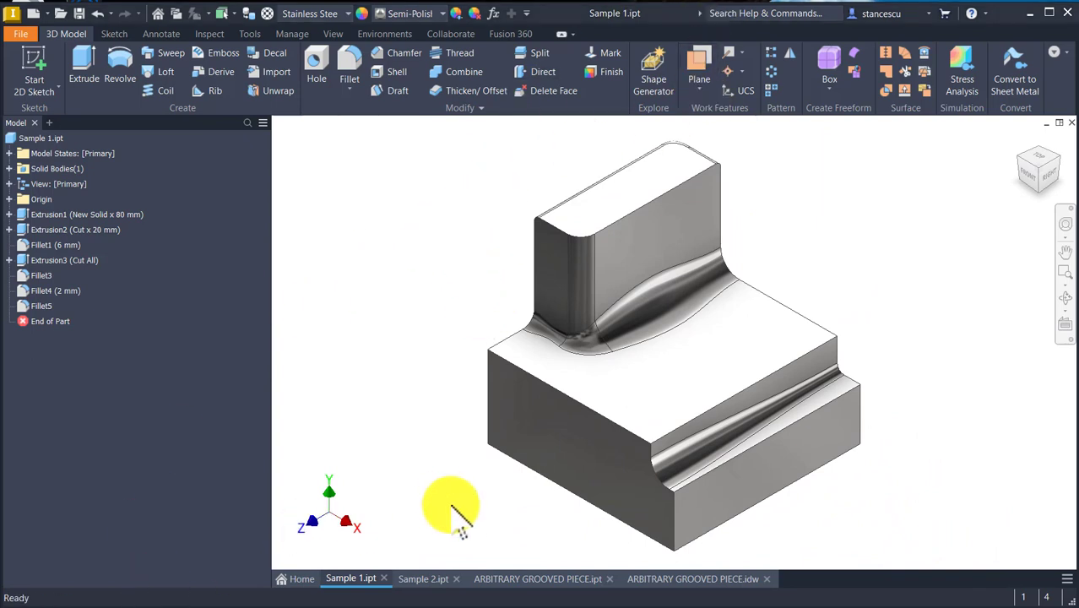
Switch to Sample 2.ipt and extrude its rectangular sketch 10 mm, trying a -10 degree taper and resetting it to 0
click(425, 579)
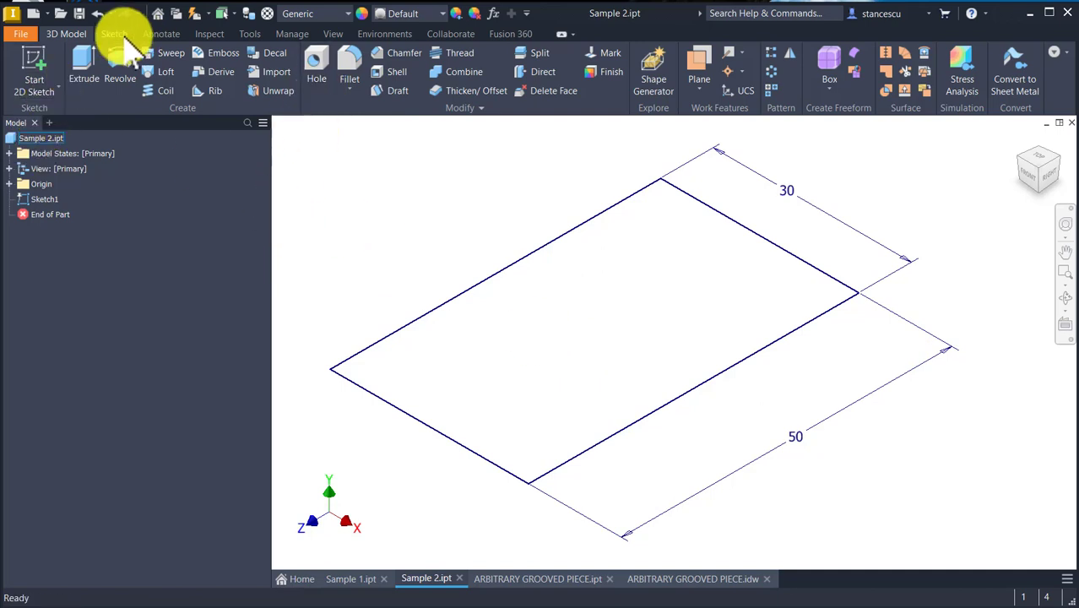
click(84, 59)
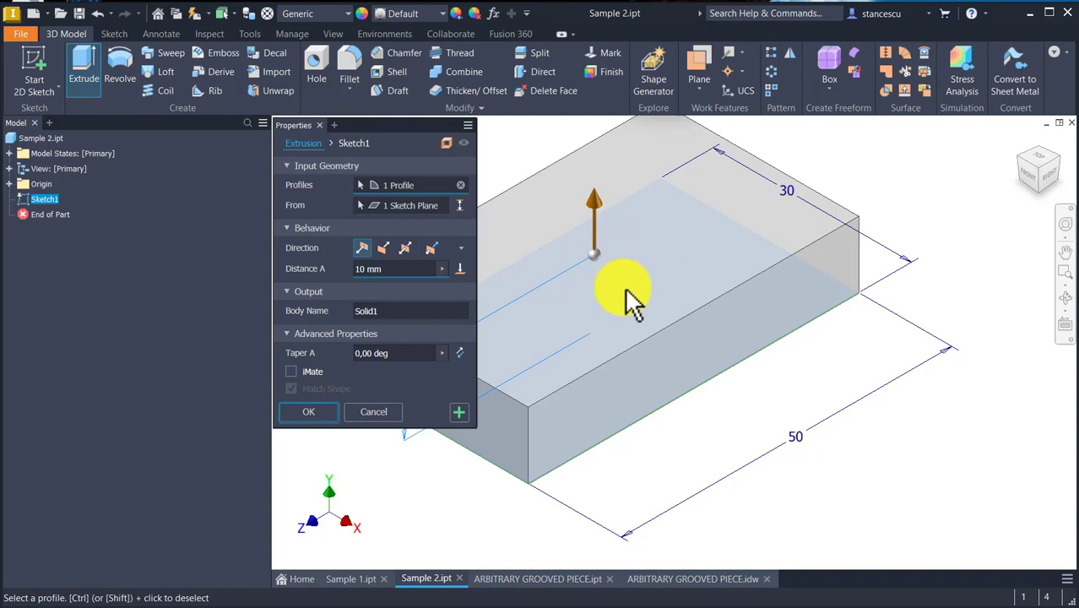
click(597, 256)
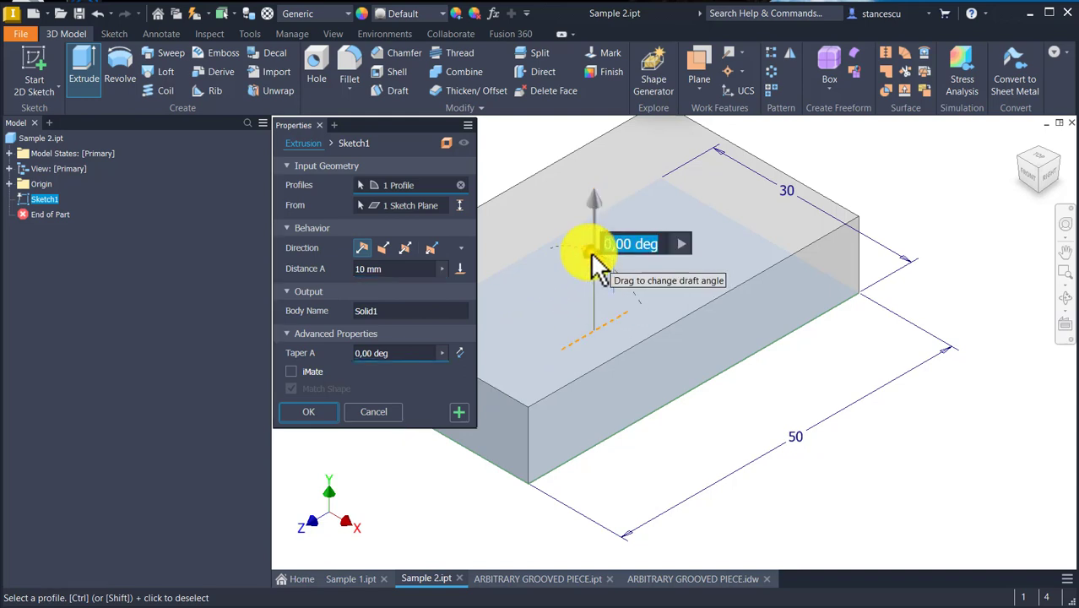
mouse_move(586, 250)
mouse_down()
mouse_move(564, 239)
mouse_move(600, 269)
mouse_move(588, 270)
mouse_move(585, 251)
mouse_move(611, 268)
mouse_move(591, 248)
mouse_move(601, 264)
mouse_up()
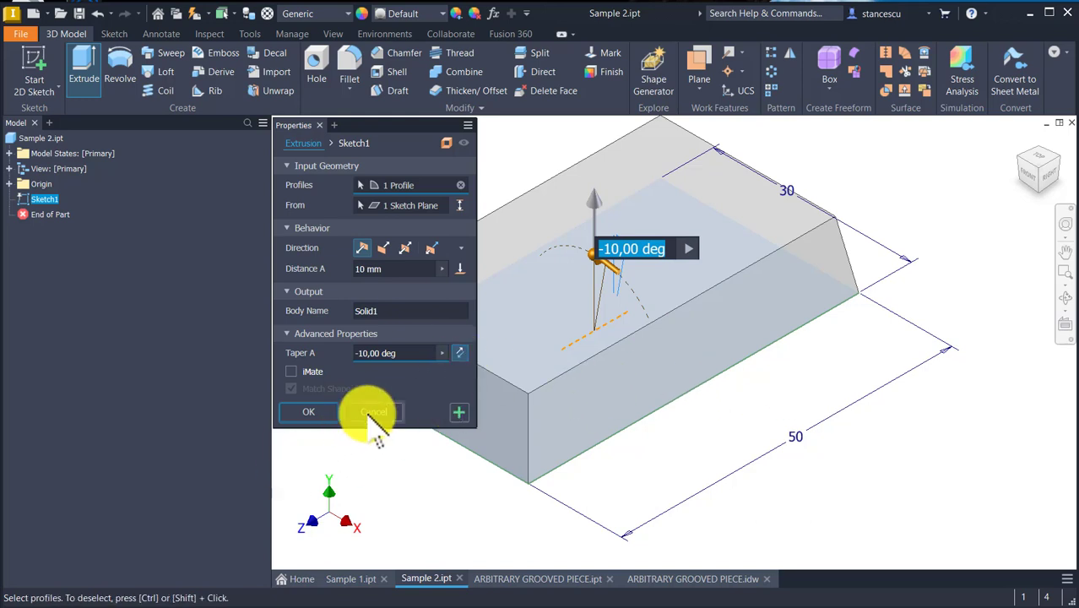
click(406, 353)
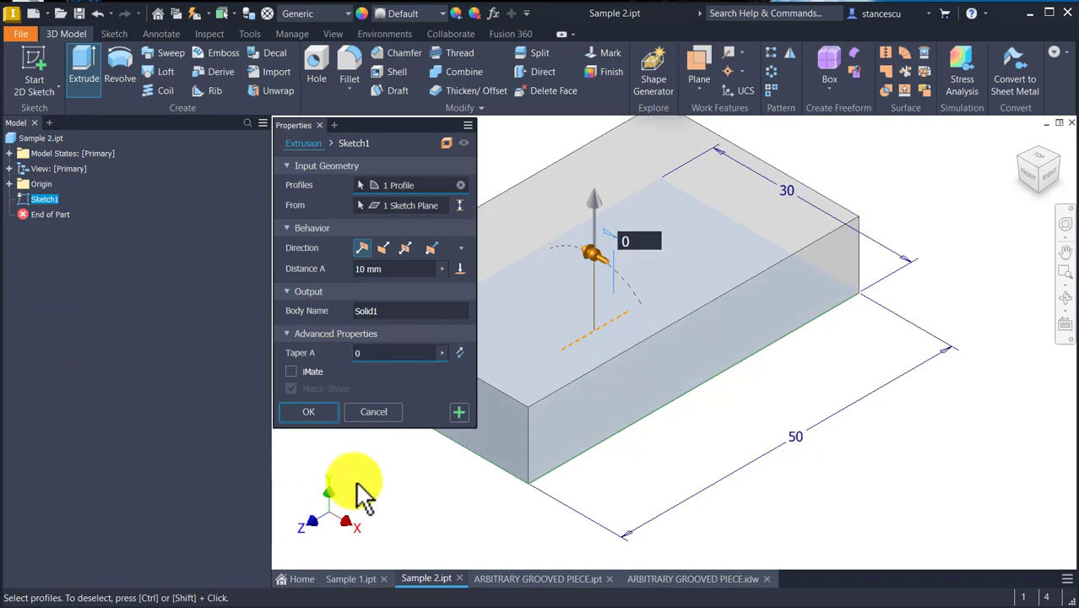
click(310, 413)
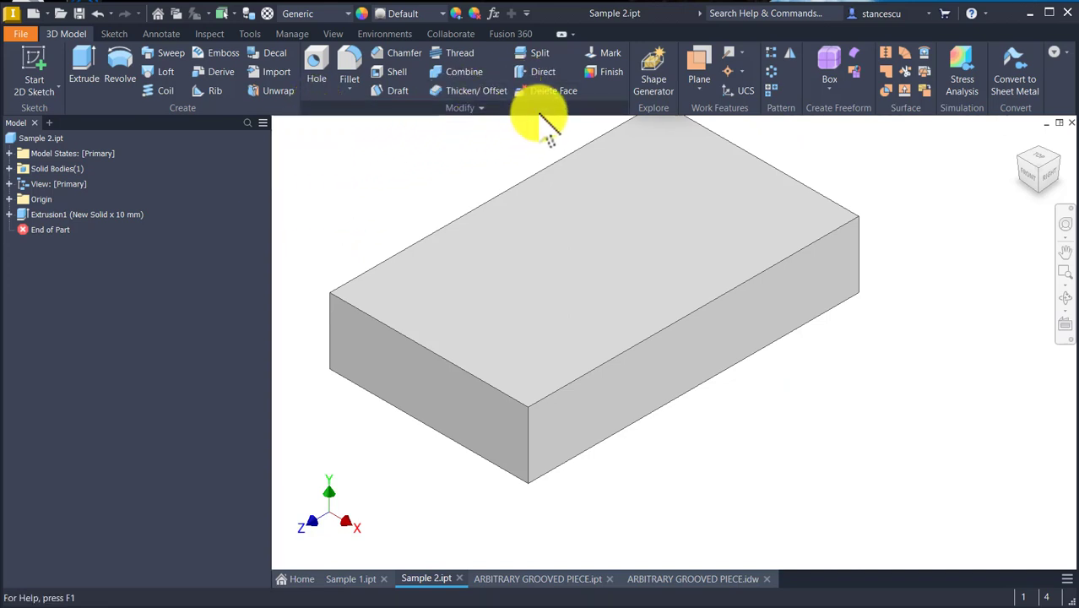
Apply a 10-degree face draft to the block's long side face, using the vertical corner edge as pull direction and the face's lower edge as fixed
click(394, 91)
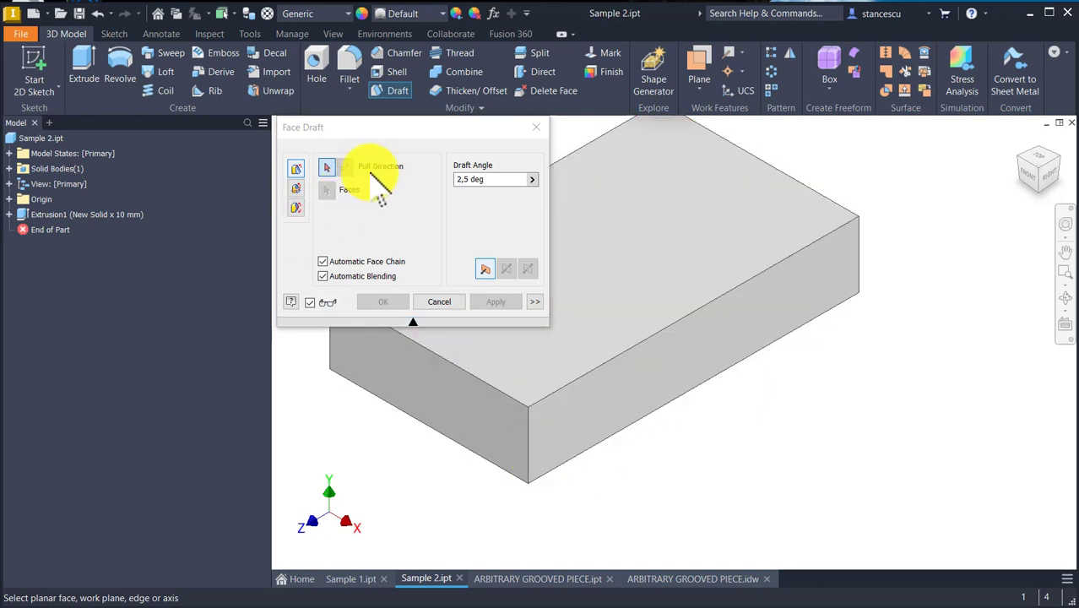
click(527, 456)
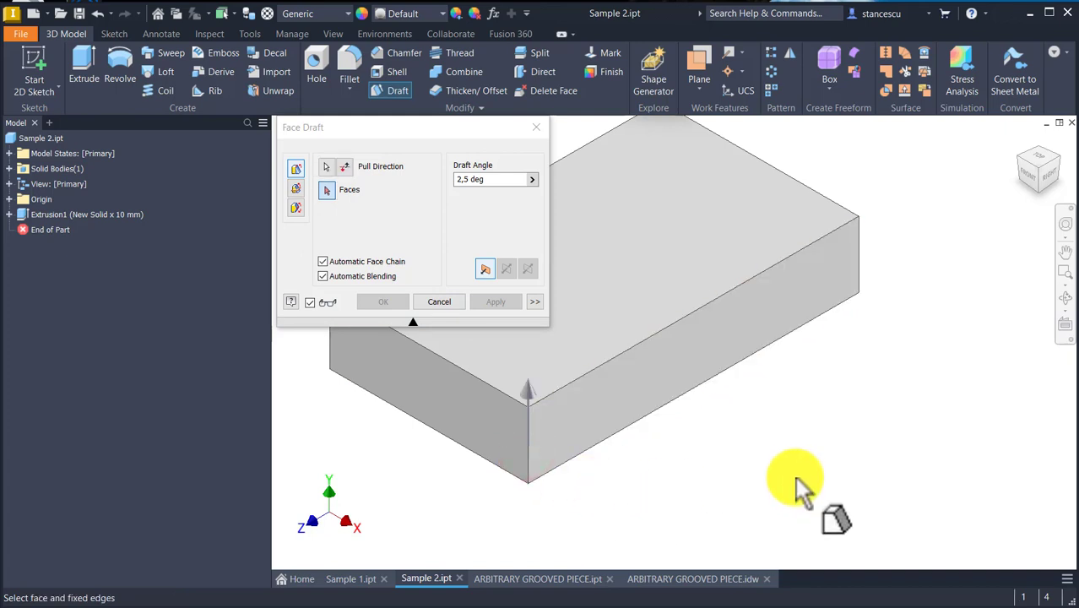
click(677, 374)
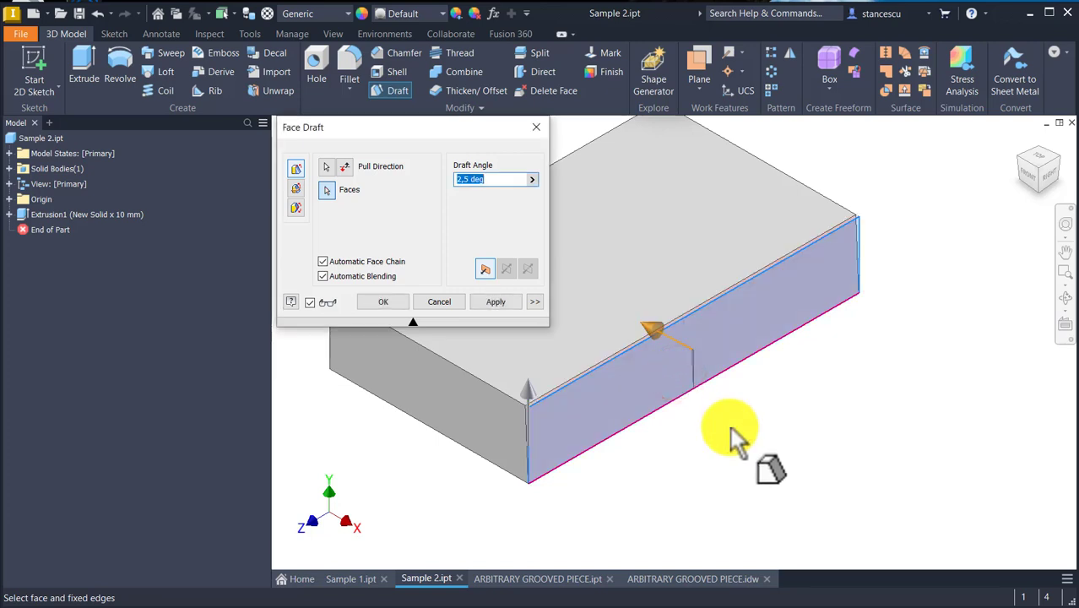
click(719, 358)
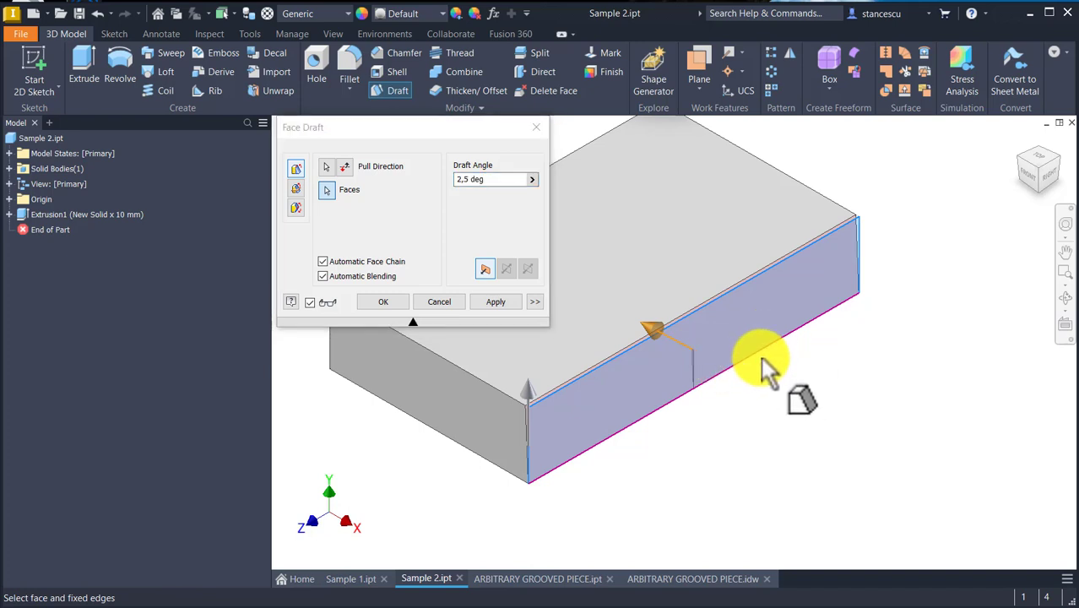
click(644, 334)
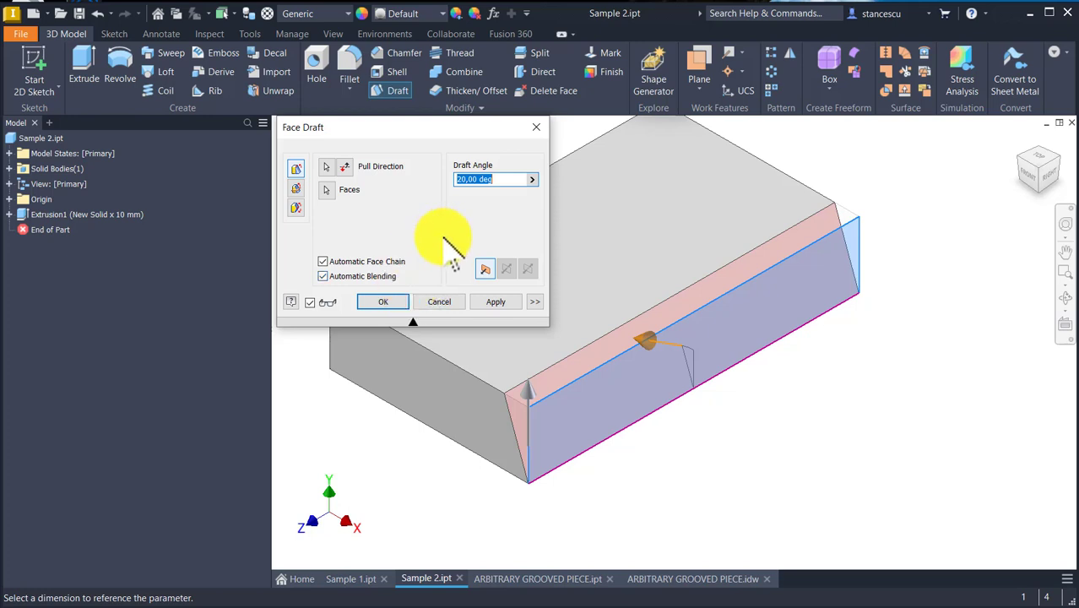
text(10)
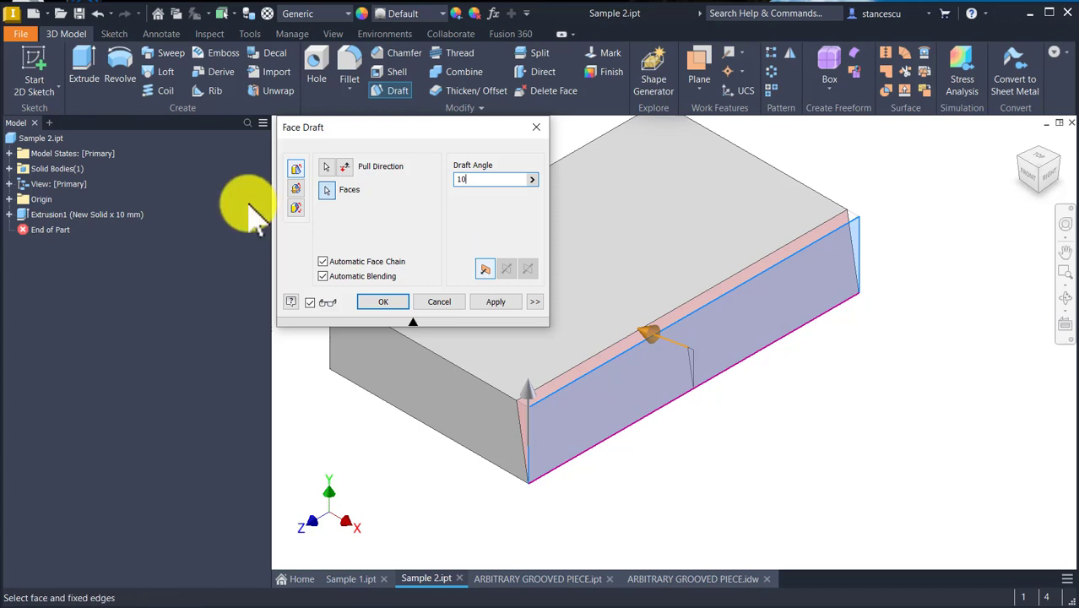
click(371, 303)
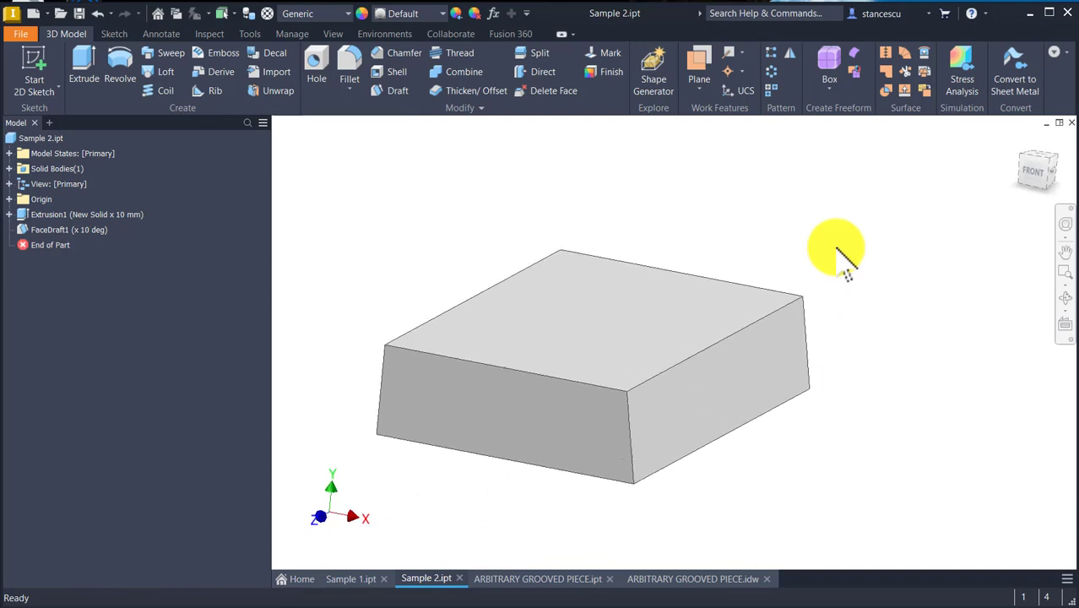
key(F6)
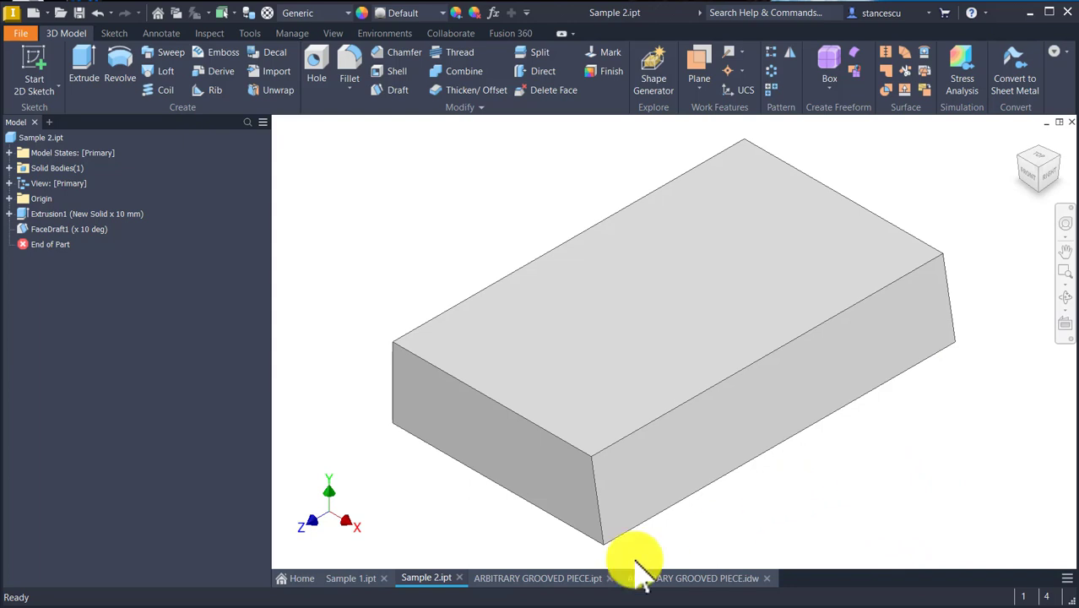
Examine the ARBITRARY GROOVED PIECE part from several angles, and the dimensioned views in its drawing ARBITRARY GROOVED PIECE.idw
click(547, 581)
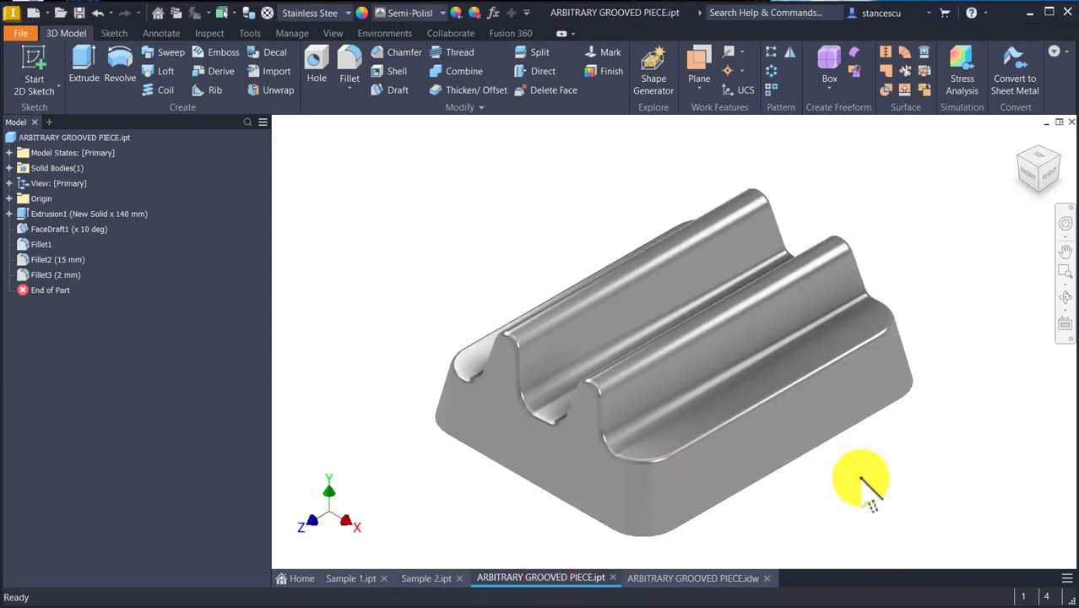
shift+middle_drag(862, 476, 764, 384)
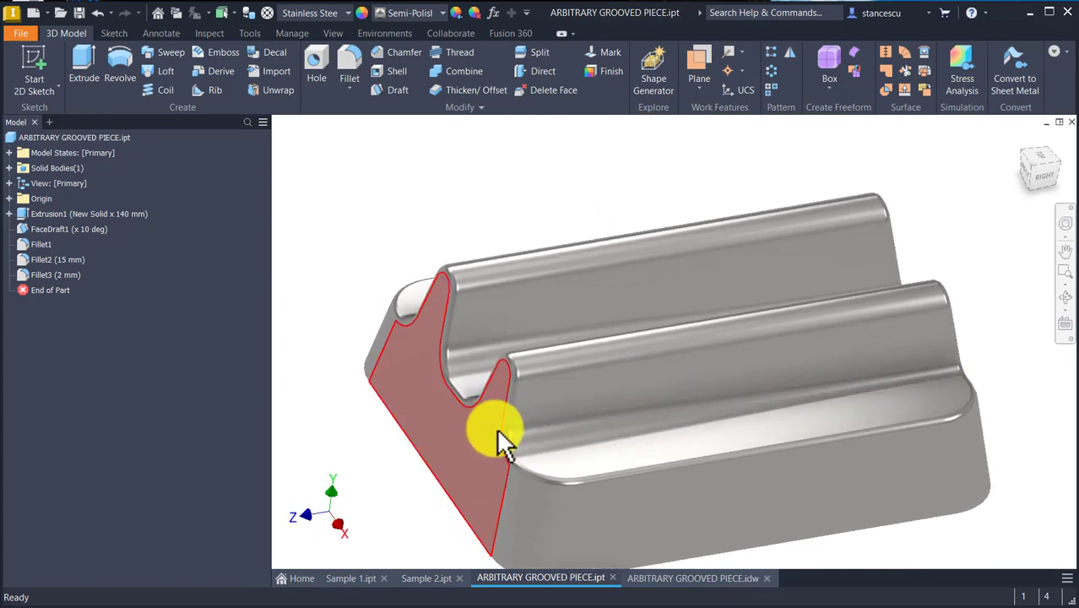
scroll(565, 411, down, 6)
shift+middle_drag(533, 468, 506, 460)
key(F6)
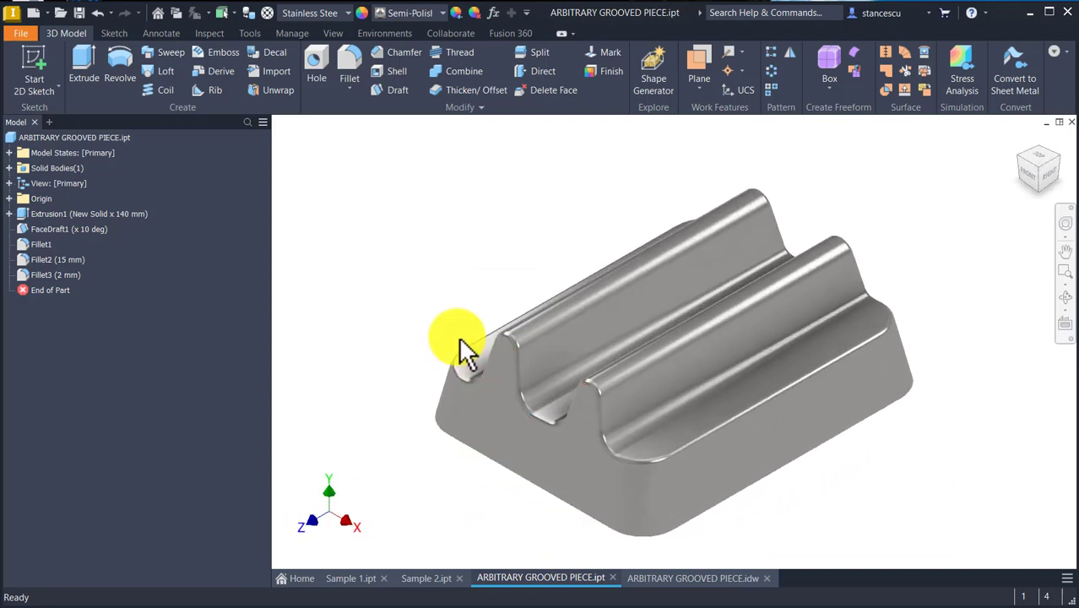
click(694, 581)
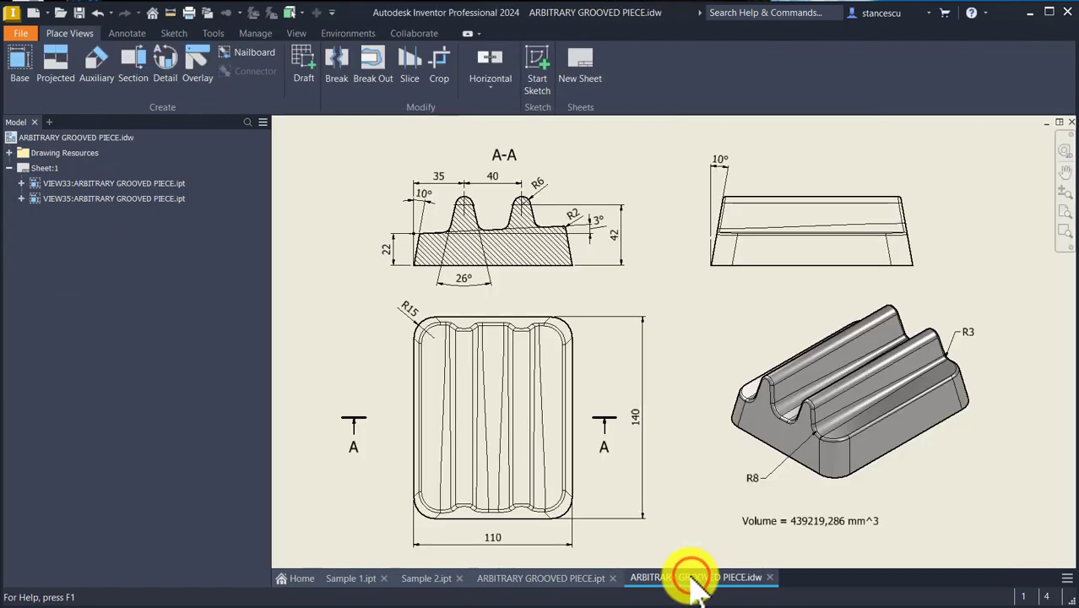
drag(402, 268, 403, 269)
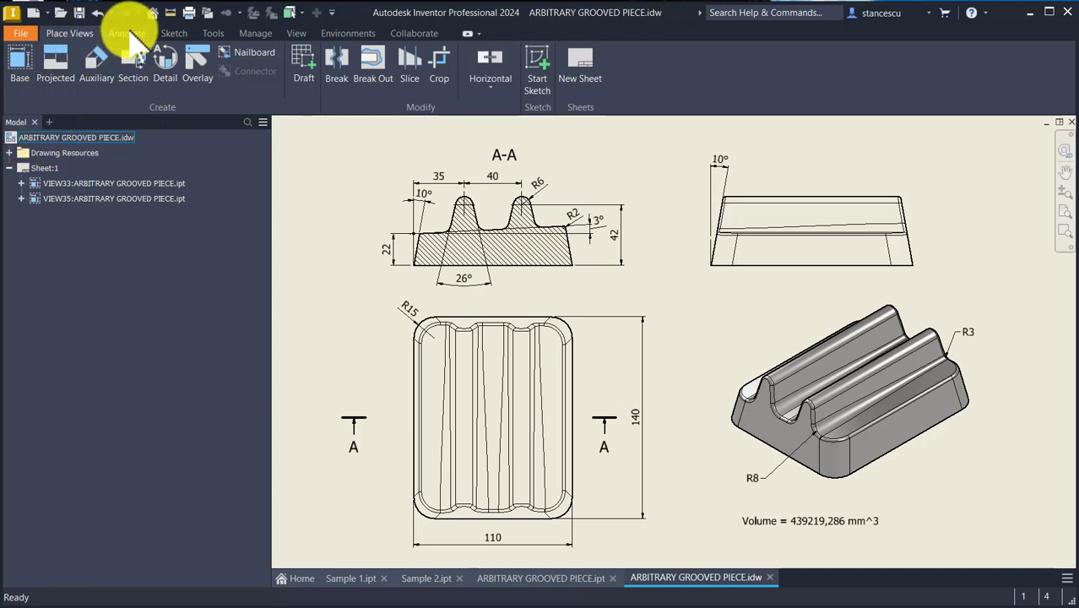
Dimension the part's overall height in the unsectioned side view, from its base line to its top edge, placing the dimension beside the view
click(128, 32)
click(19, 61)
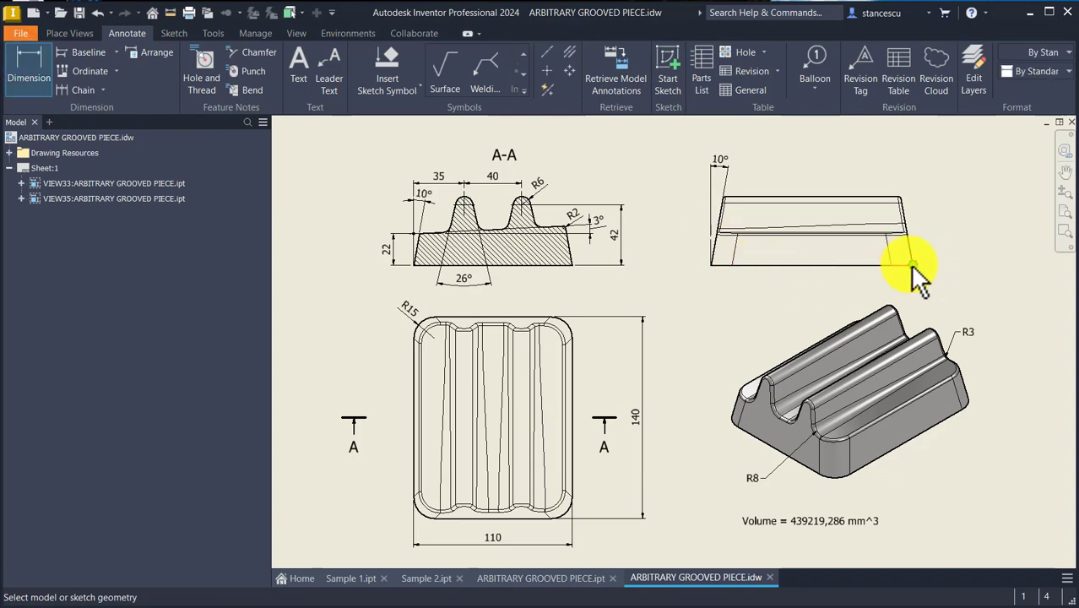
scroll(910, 265, up, 3)
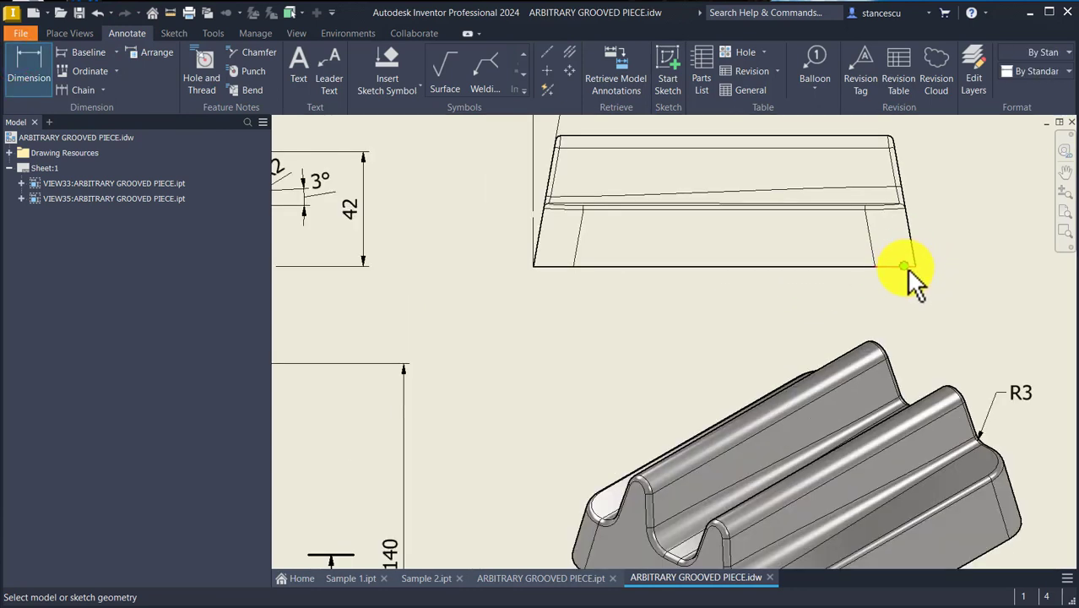
click(884, 266)
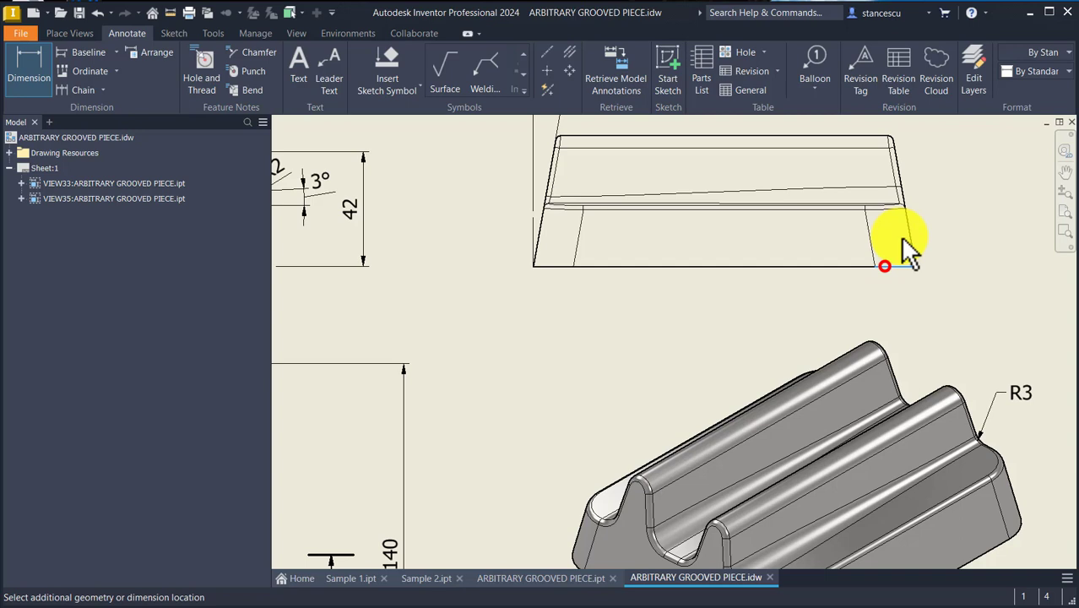
click(870, 138)
click(967, 222)
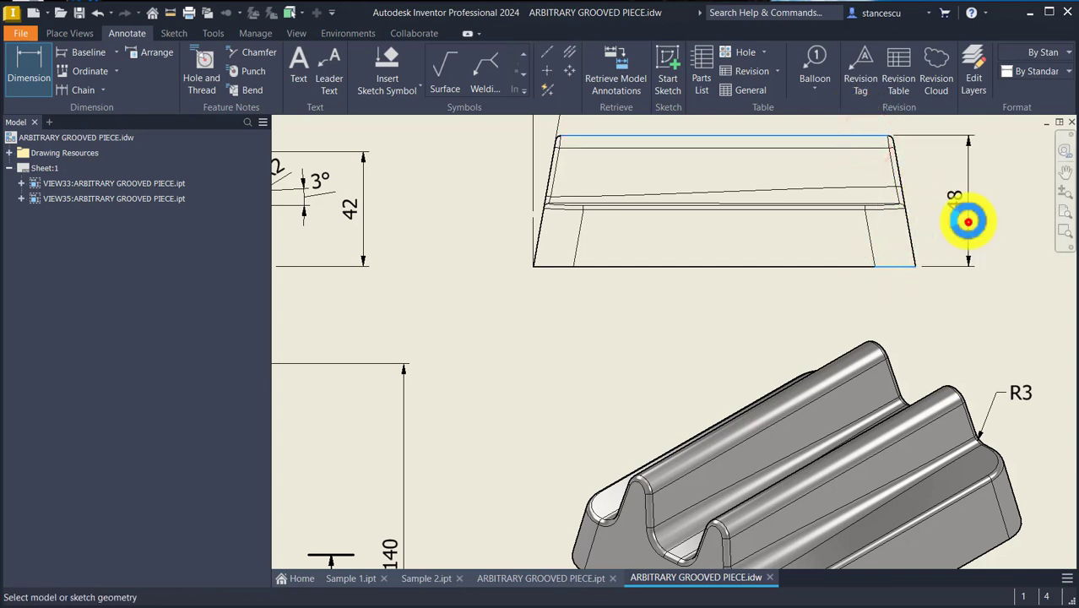
scroll(616, 333, down, 5)
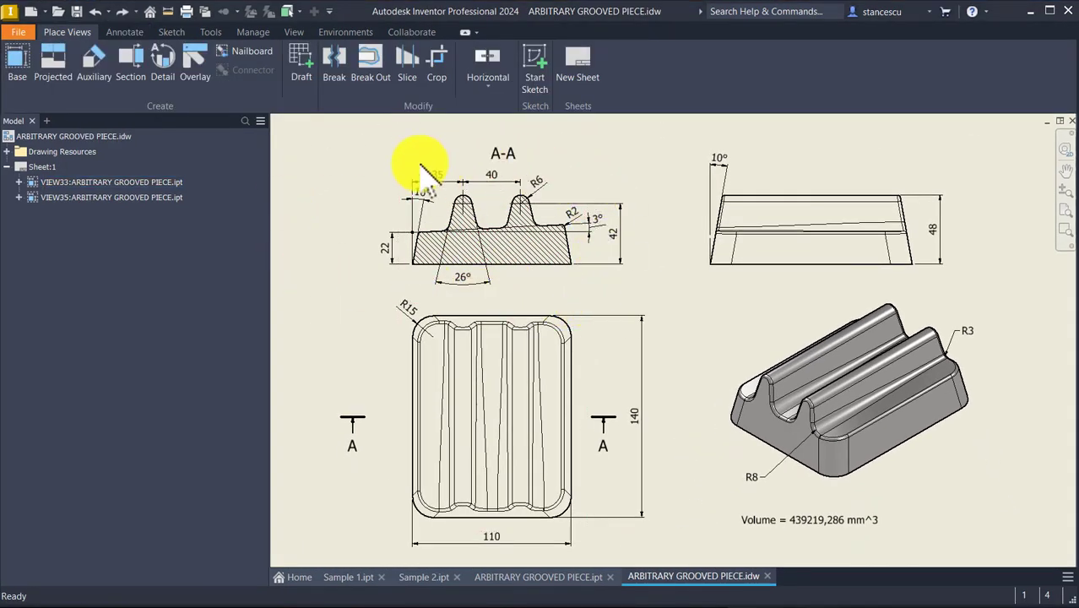
scroll(426, 226, up, 1)
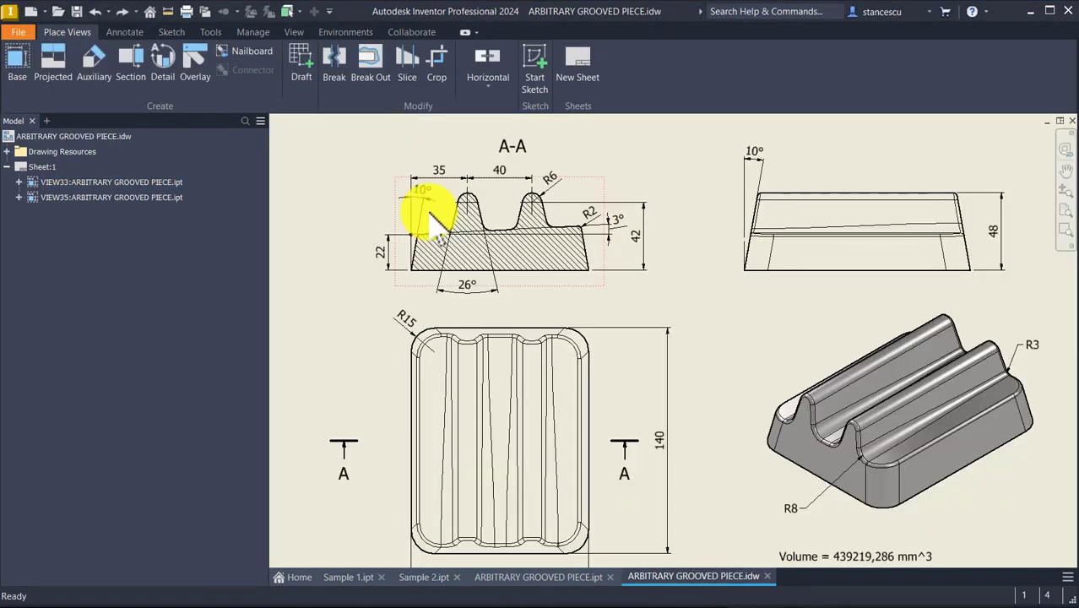
middle_drag(561, 458, 591, 346)
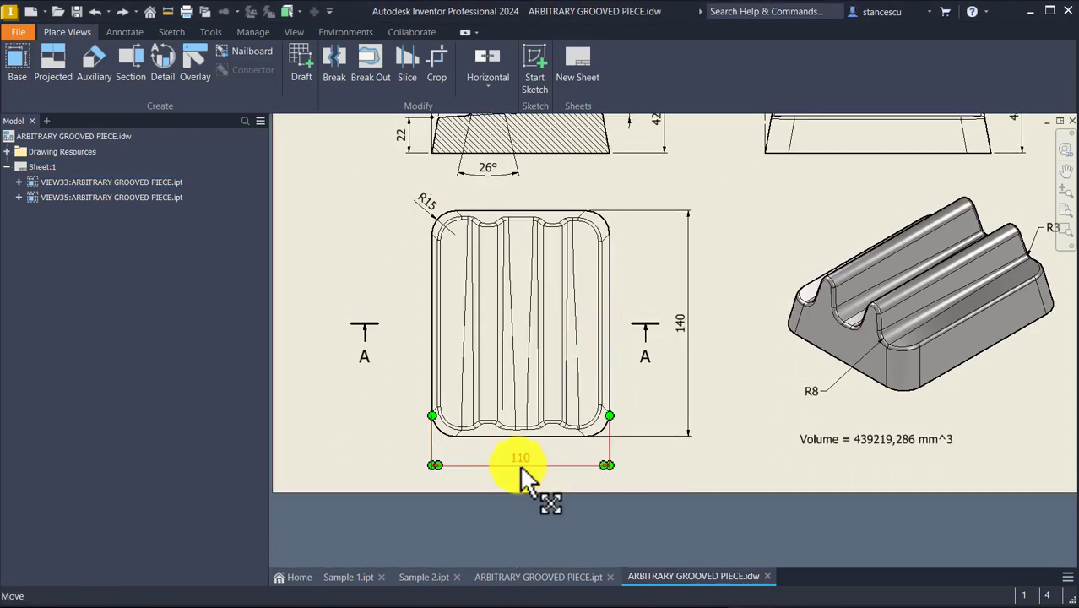
middle_drag(590, 338, 596, 506)
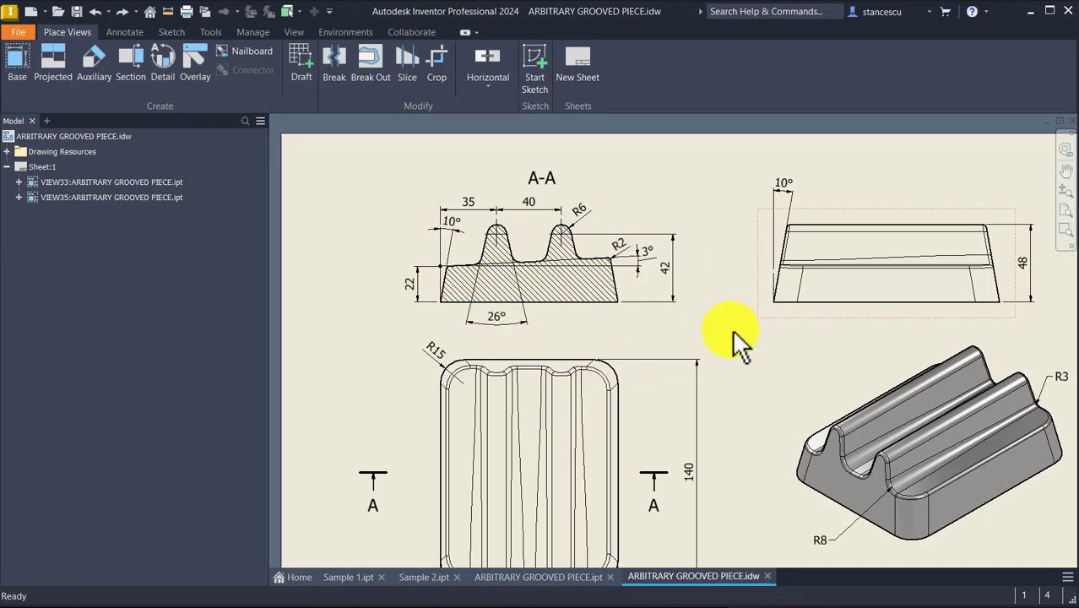
Create a new part from the metric Standard (mm).ipt template and start a 2D sketch on the front-facing XY plane
click(32, 11)
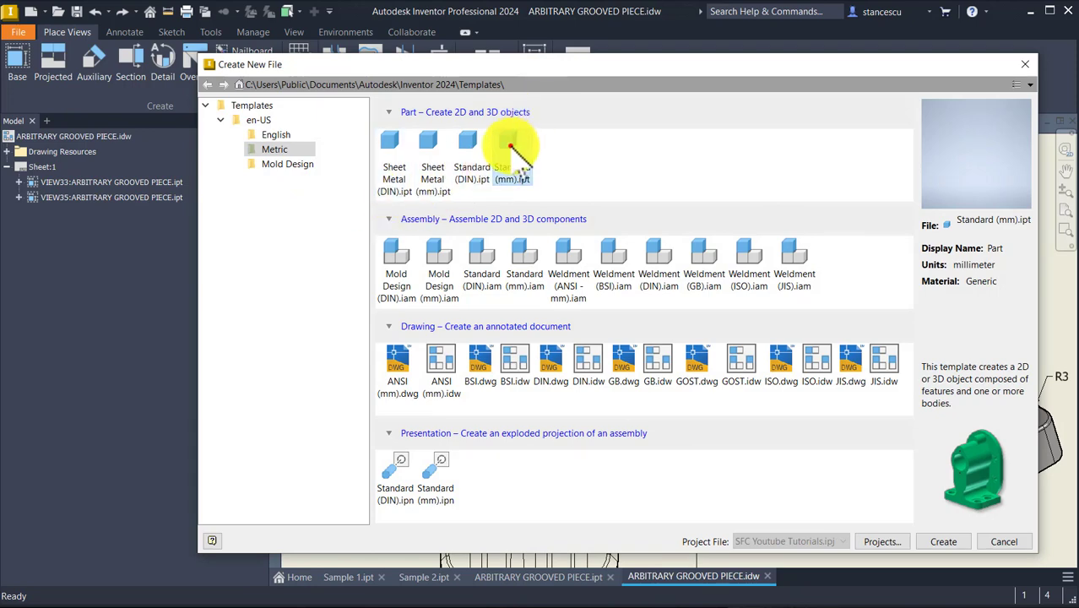
double_click(512, 147)
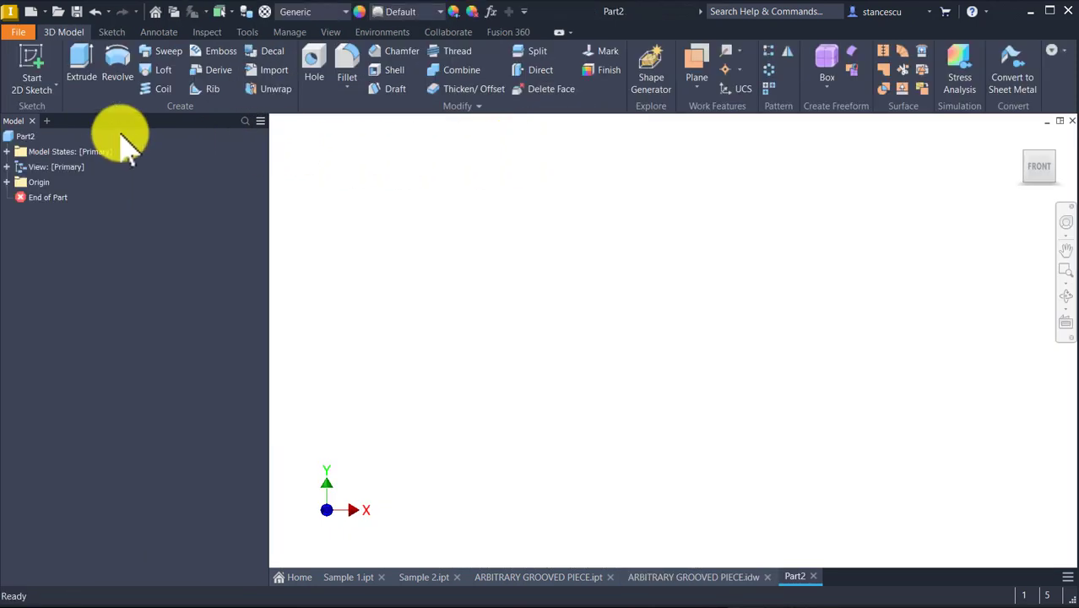
click(24, 60)
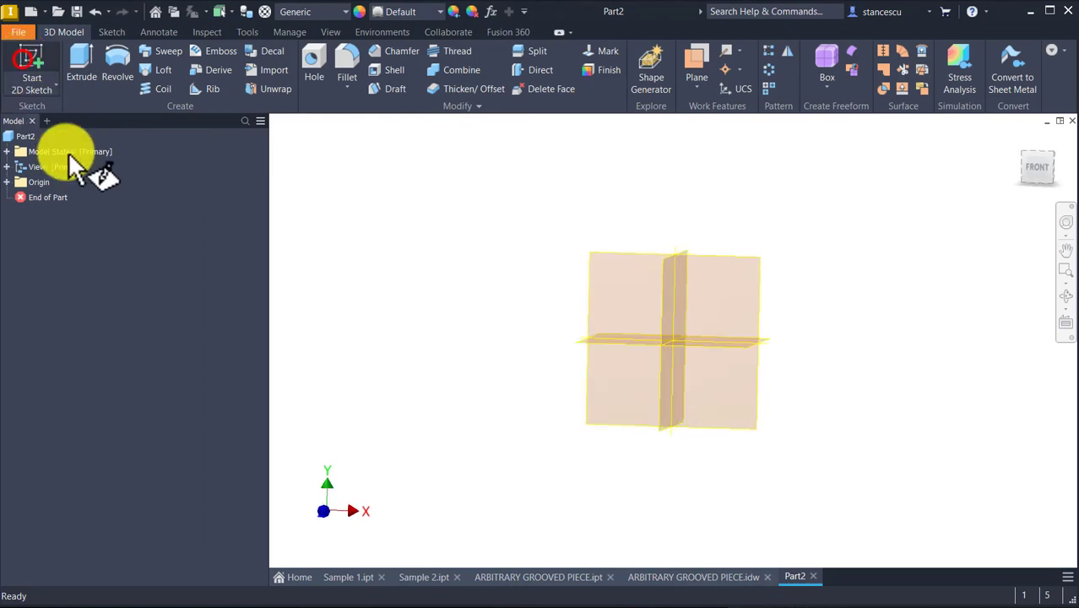
click(610, 213)
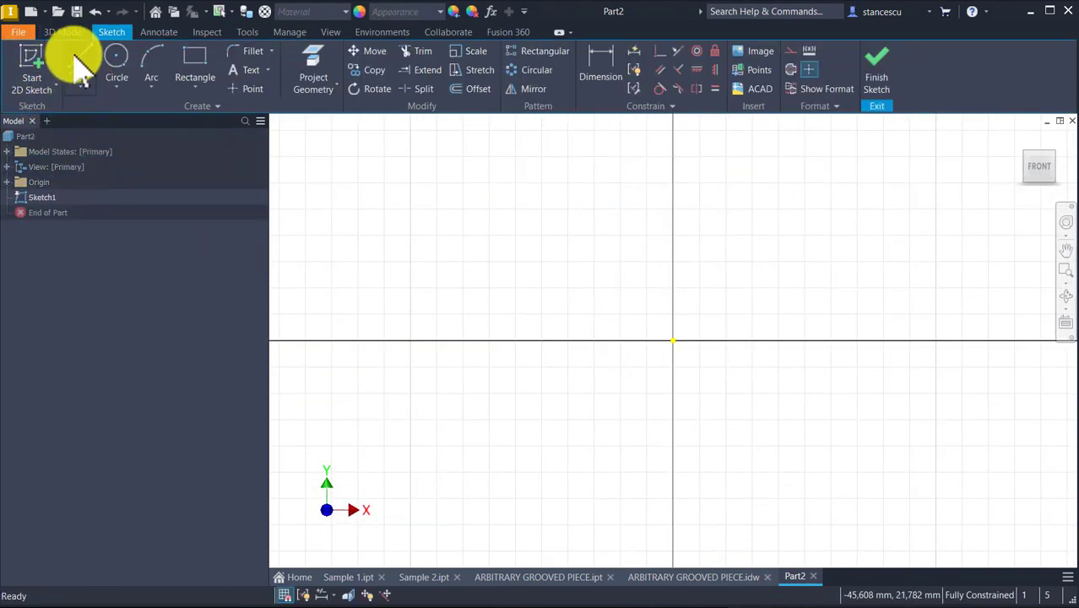
Sketch a closed four-sided profile from the origin: 110 mm horizontal base, about 29 mm right side, sloping top and about 20 mm left side
click(78, 55)
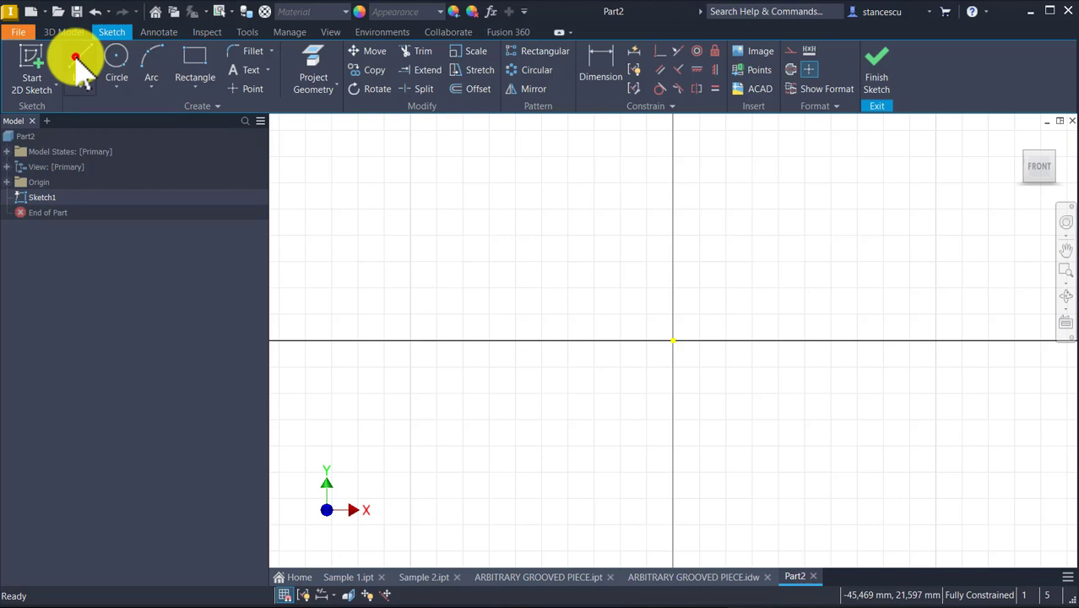
click(673, 342)
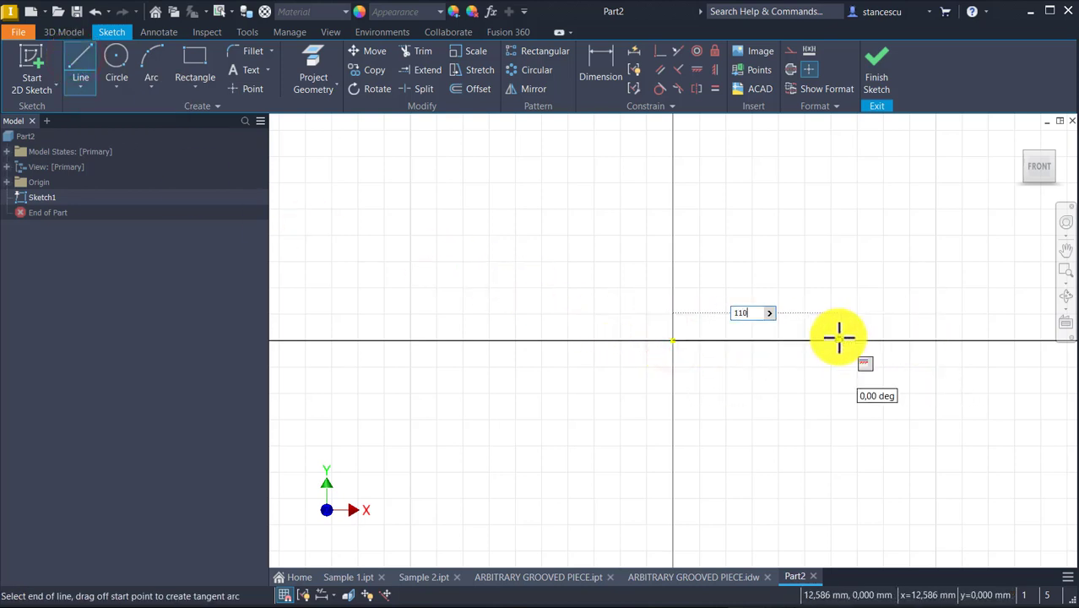
text(110)
key(Return)
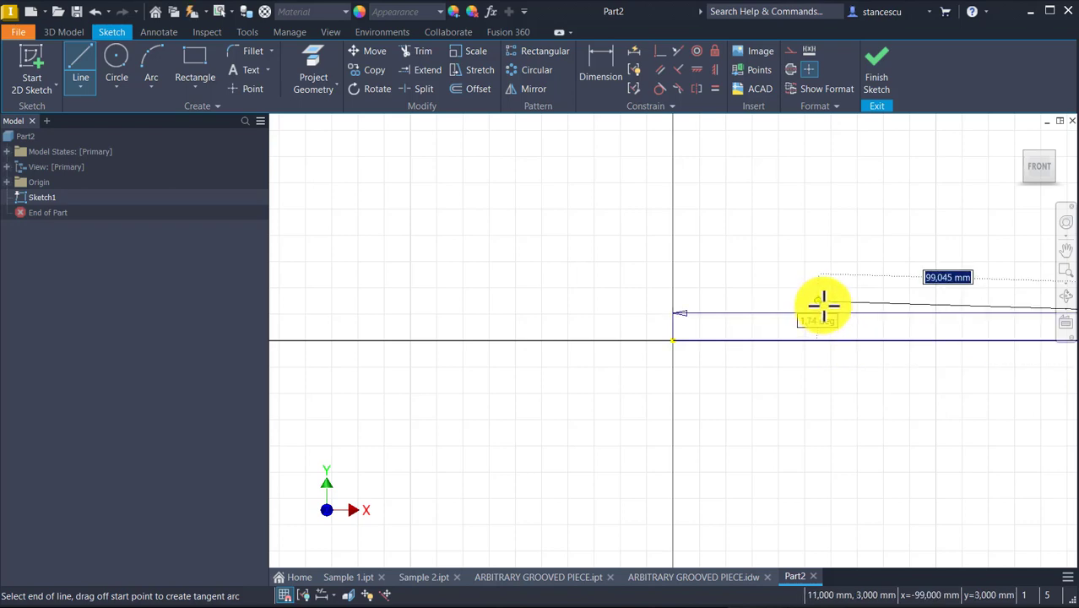
scroll(823, 304, down, 3)
mouse_move(823, 302)
middle_down()
mouse_move(609, 325)
mouse_move(414, 320)
middle_up()
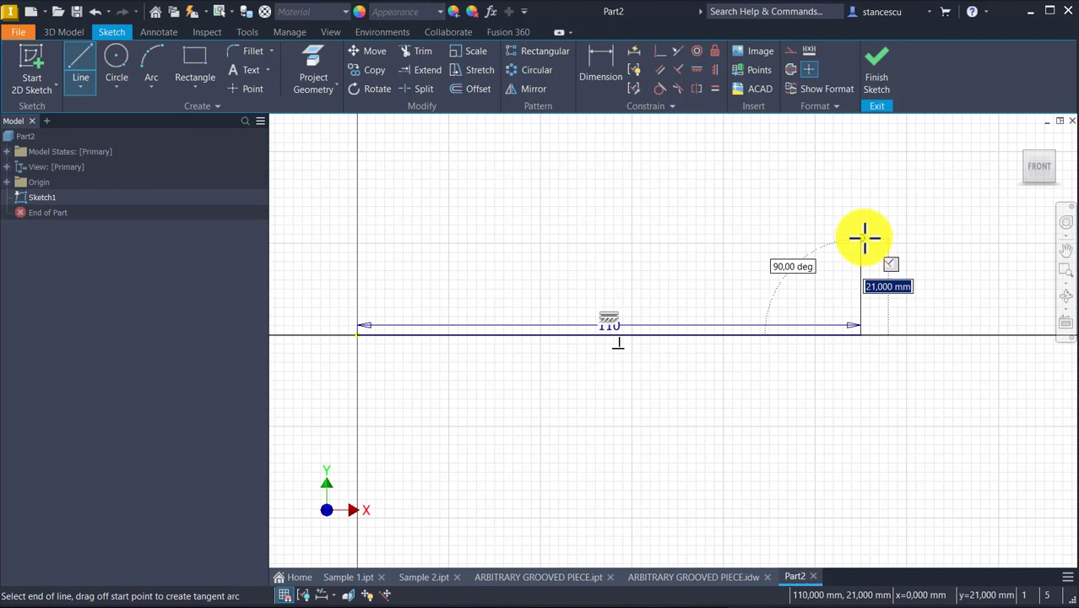
click(862, 202)
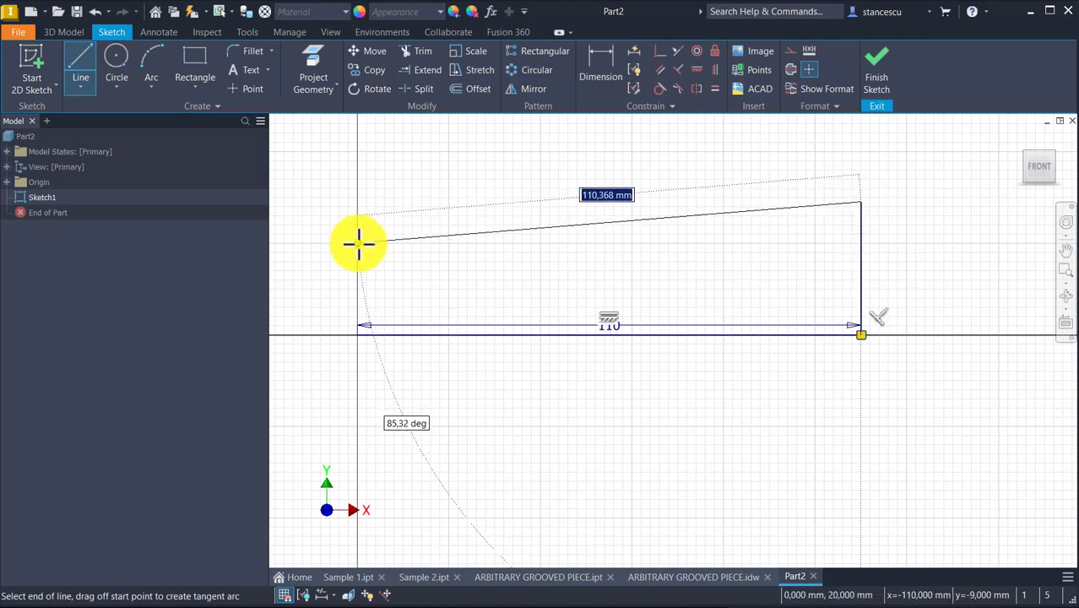
click(358, 244)
click(355, 335)
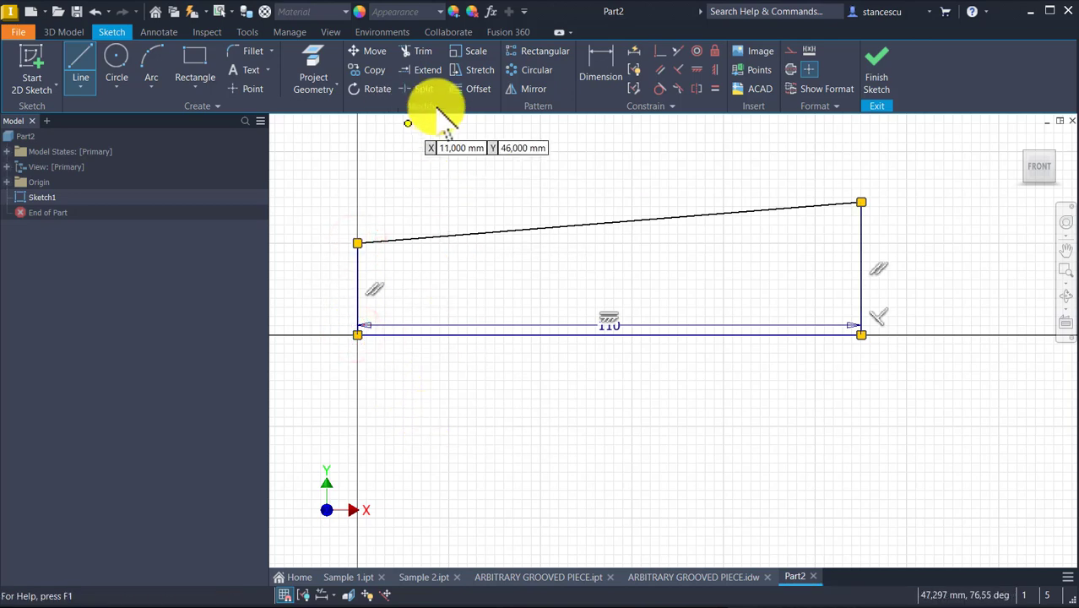
Dimension the sloping top line at 3 degrees to the base and the profile's left side at 22 mm
click(601, 70)
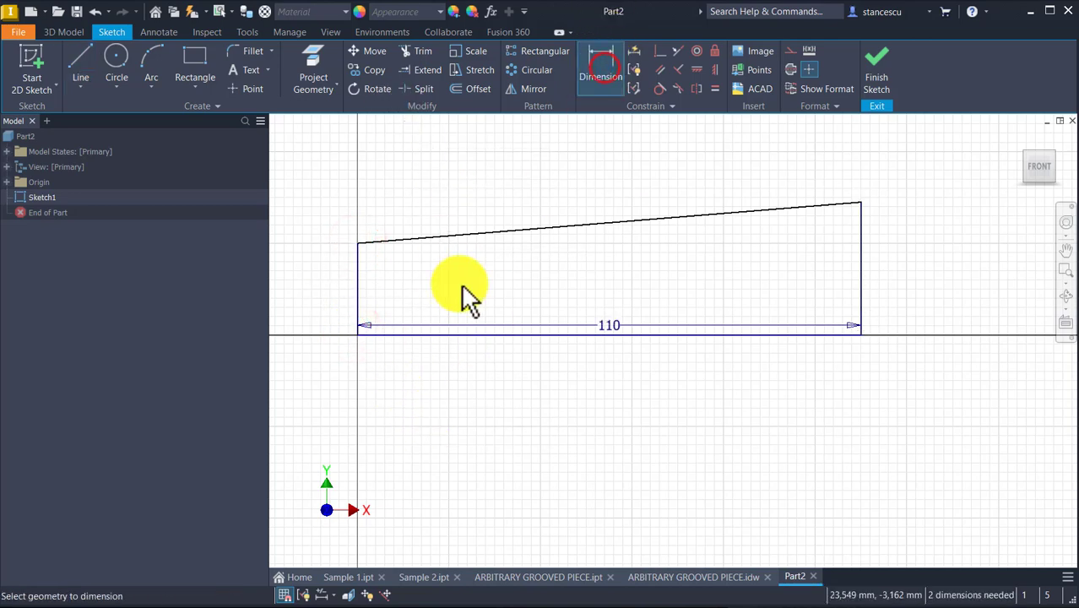
click(481, 234)
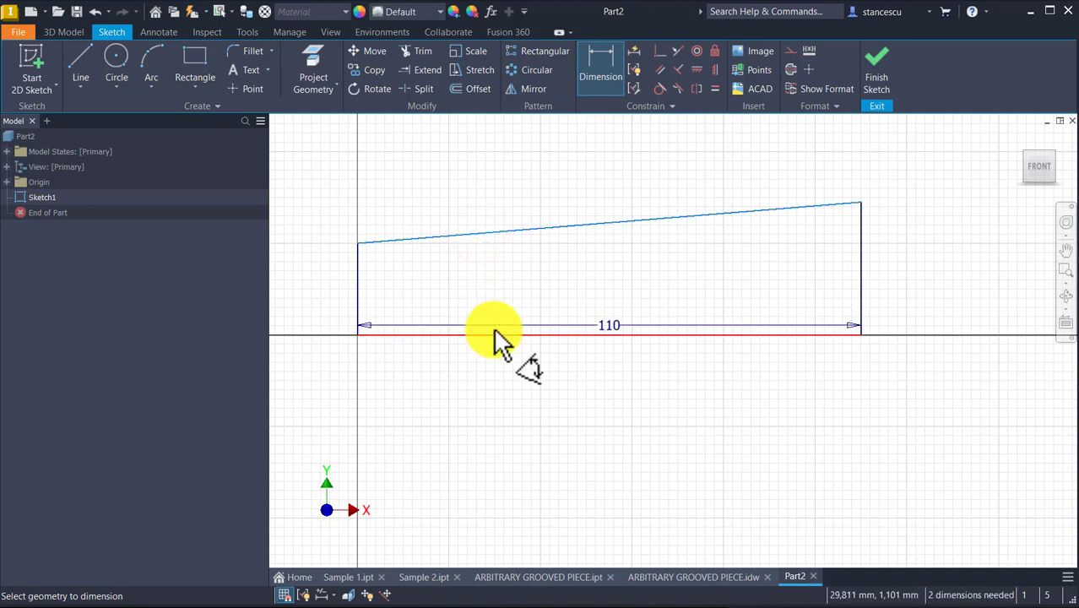
click(496, 333)
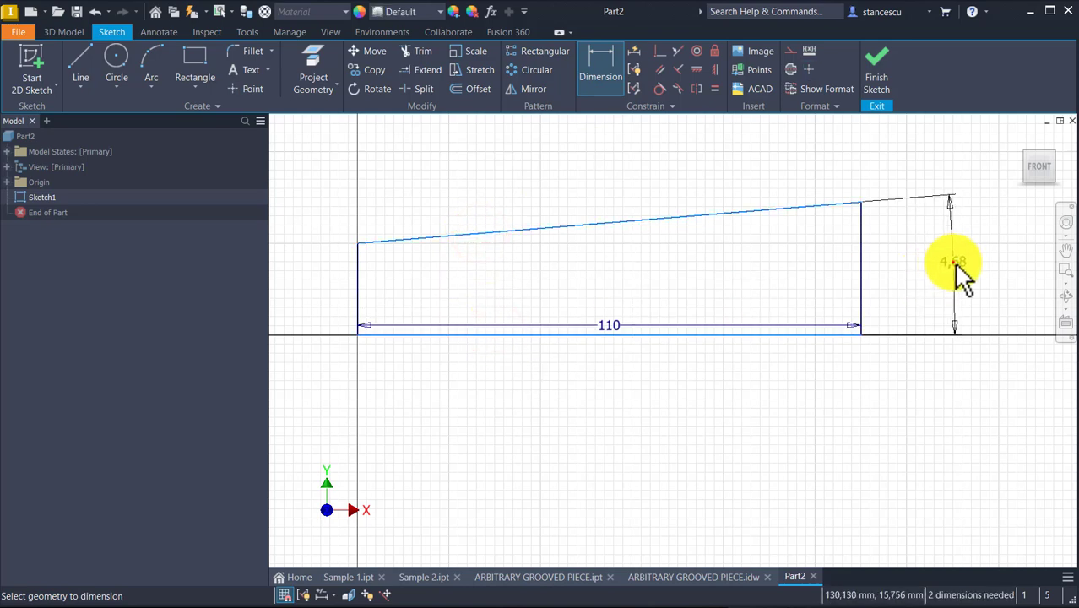
click(955, 264)
key(Return)
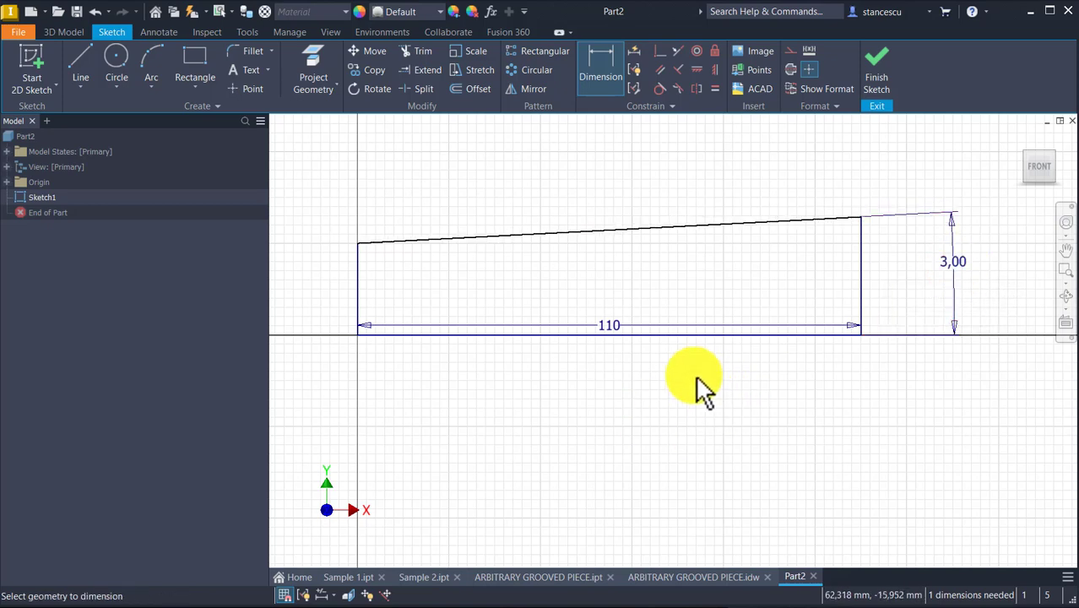
click(361, 268)
click(300, 278)
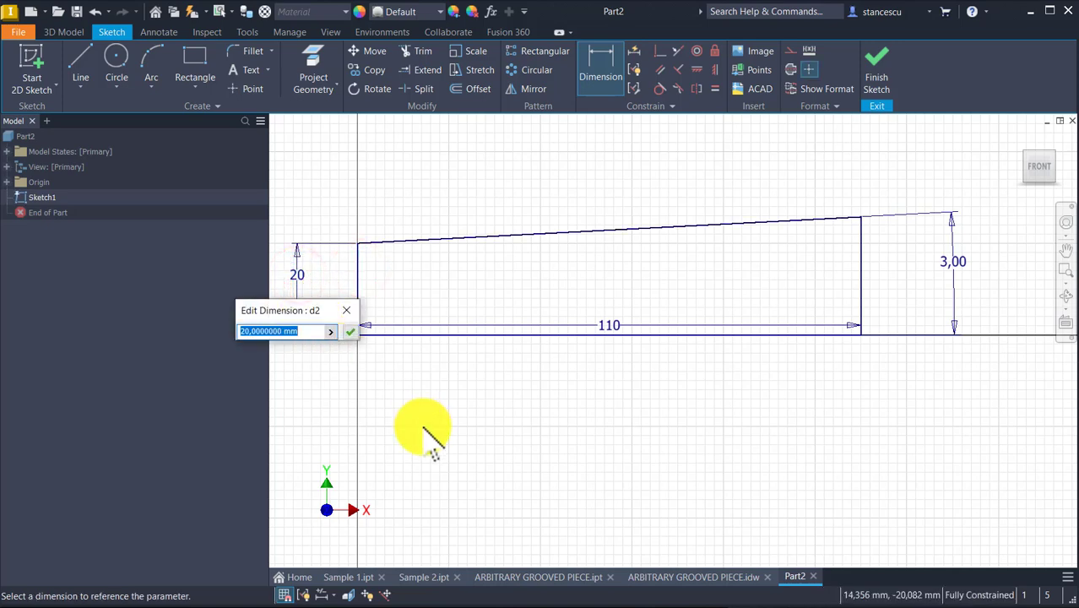
key(Return)
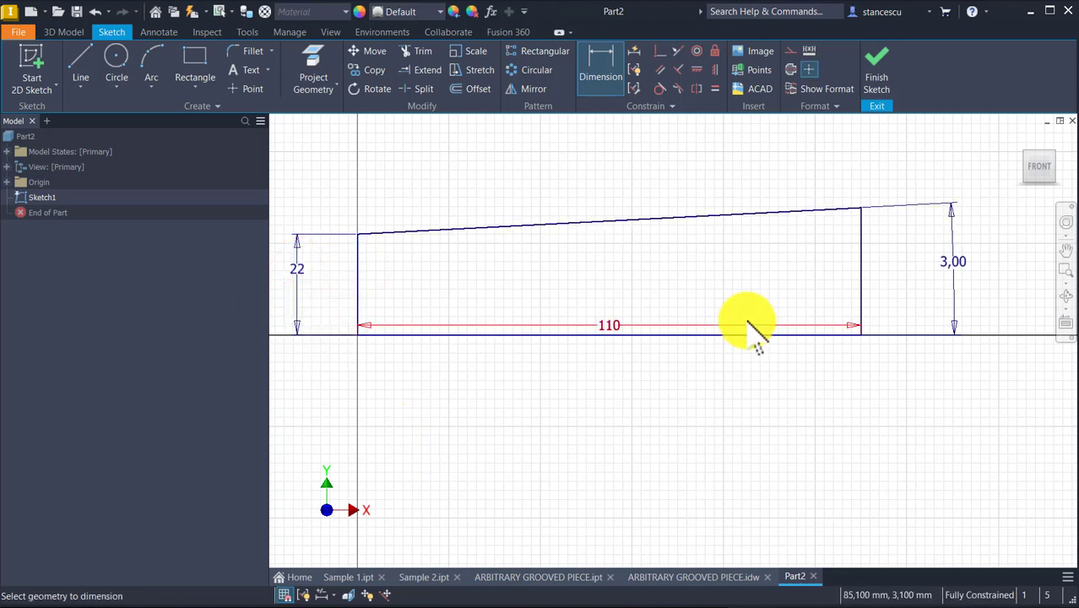
Sketch the left ridge on the sloping line: two inclined sides about 23 to 25 mm long joined by a tangent arc, ending at X 45 mm
mouse_move(617, 279)
middle_down()
mouse_move(694, 386)
mouse_move(629, 412)
middle_up()
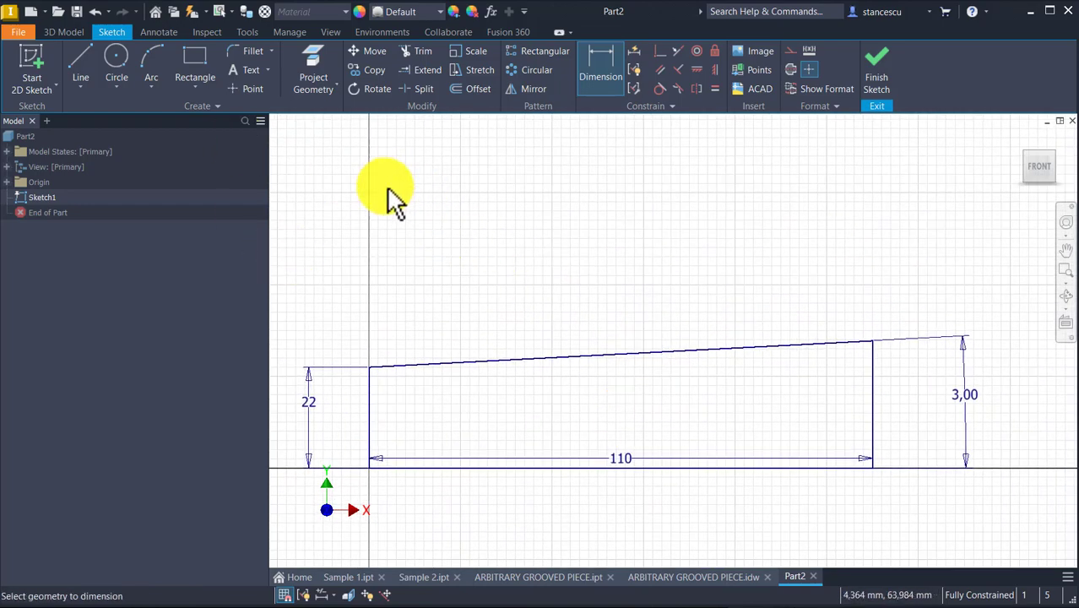
click(82, 59)
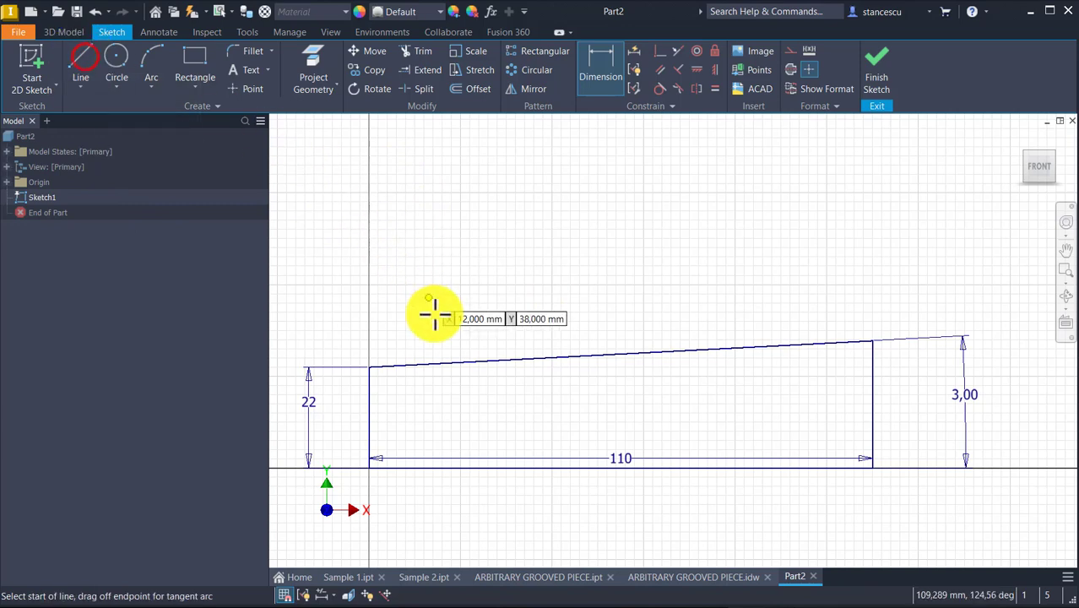
click(447, 363)
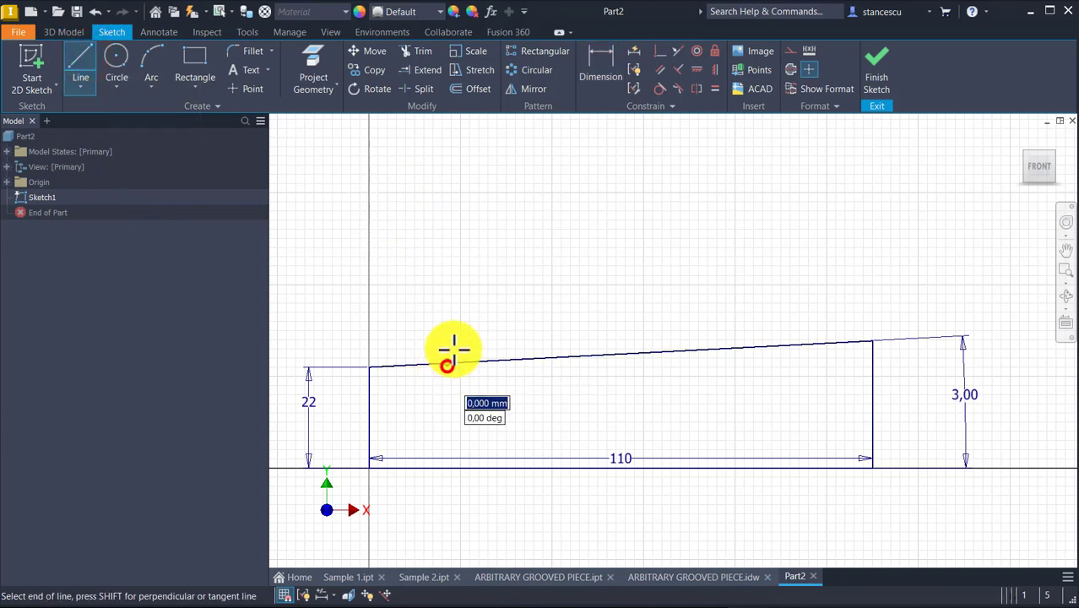
click(476, 251)
drag(477, 251, 552, 243)
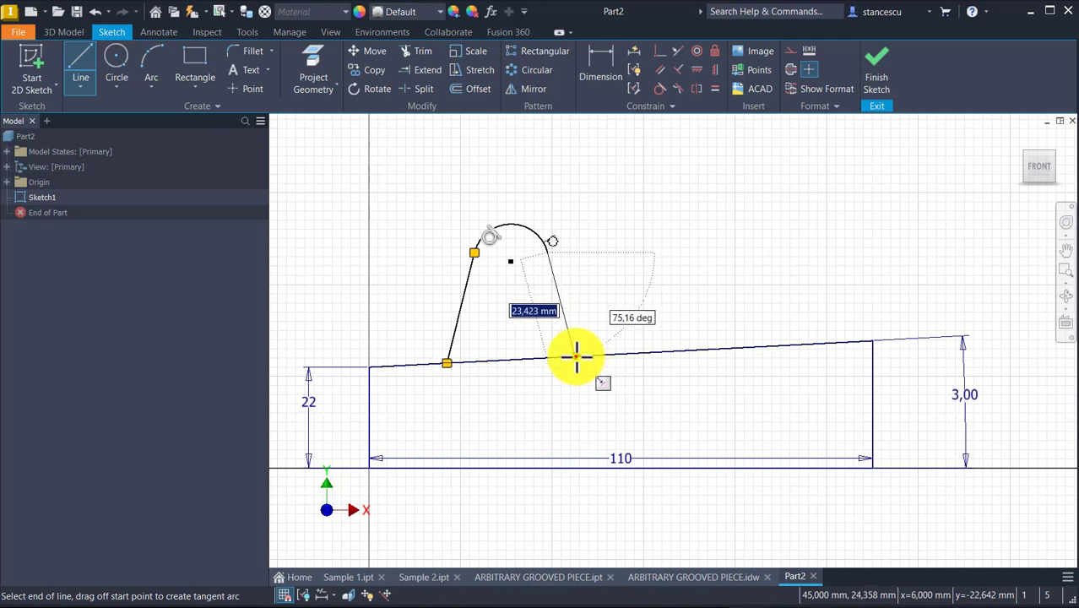
double_click(575, 356)
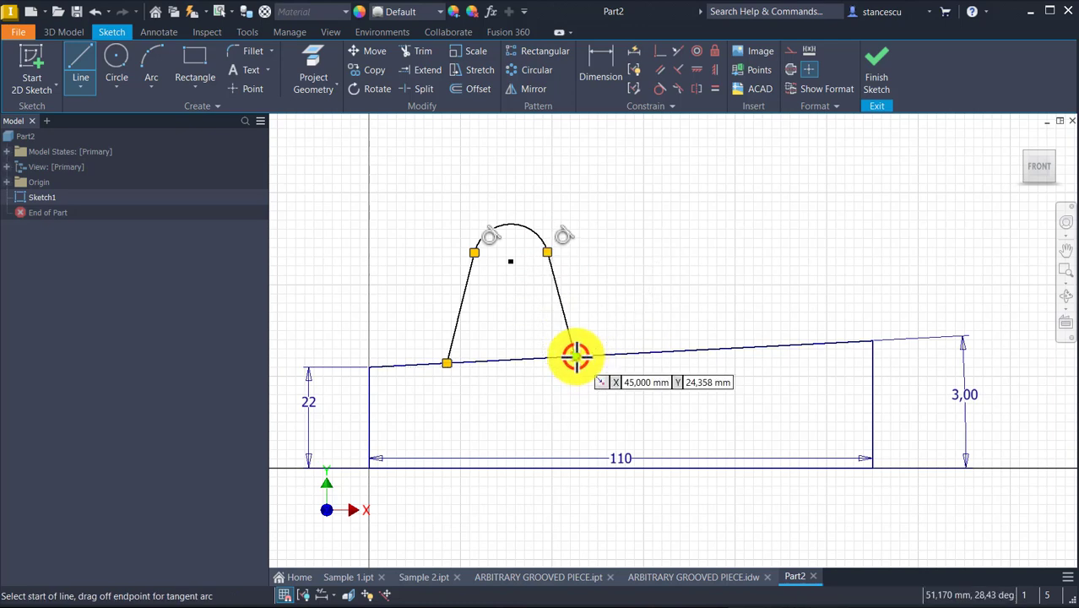
Sketch a second tangent-arc ridge on the sloping line, starting at X 65 mm, with a top radius of about 9 mm
click(666, 351)
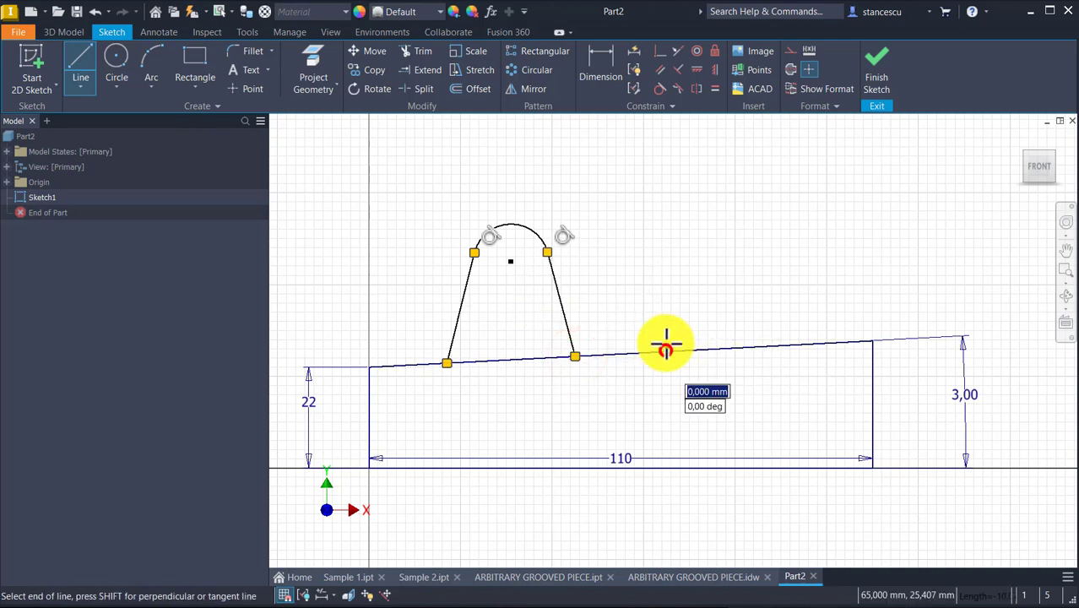
click(692, 242)
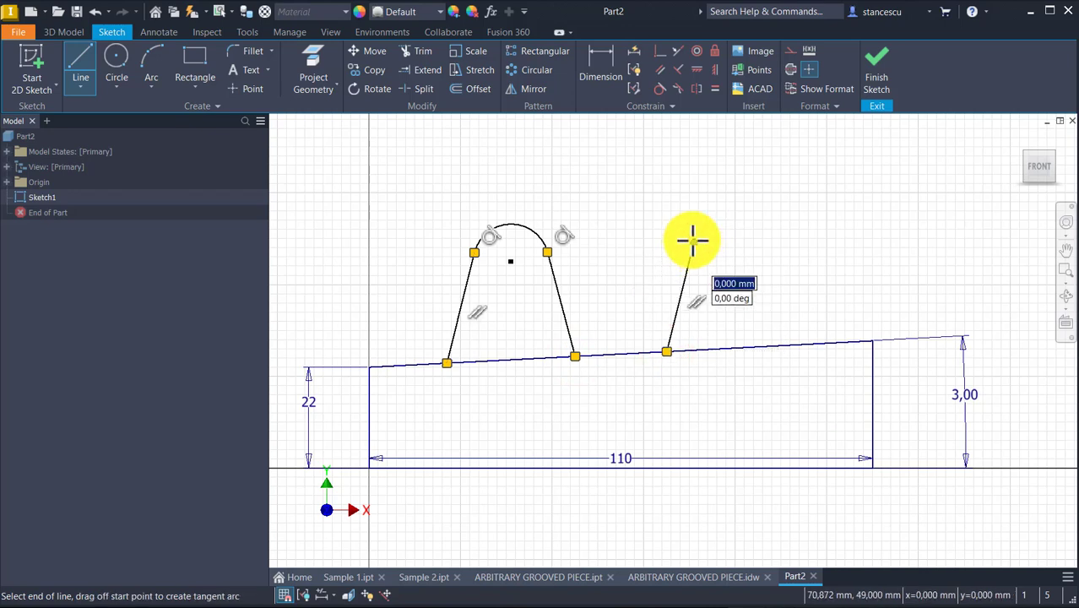
drag(692, 244, 773, 245)
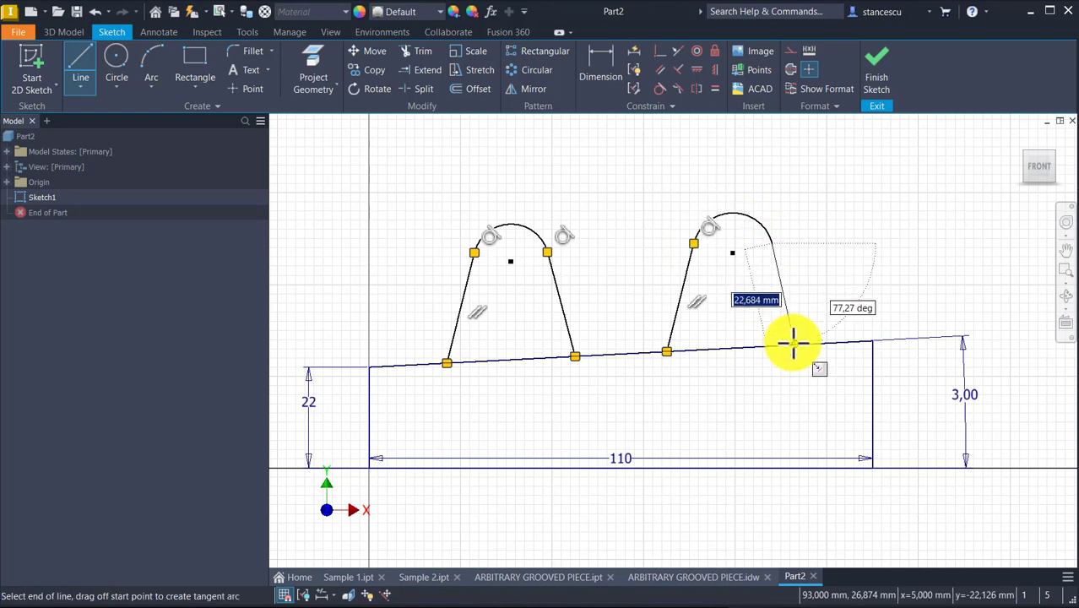
click(796, 344)
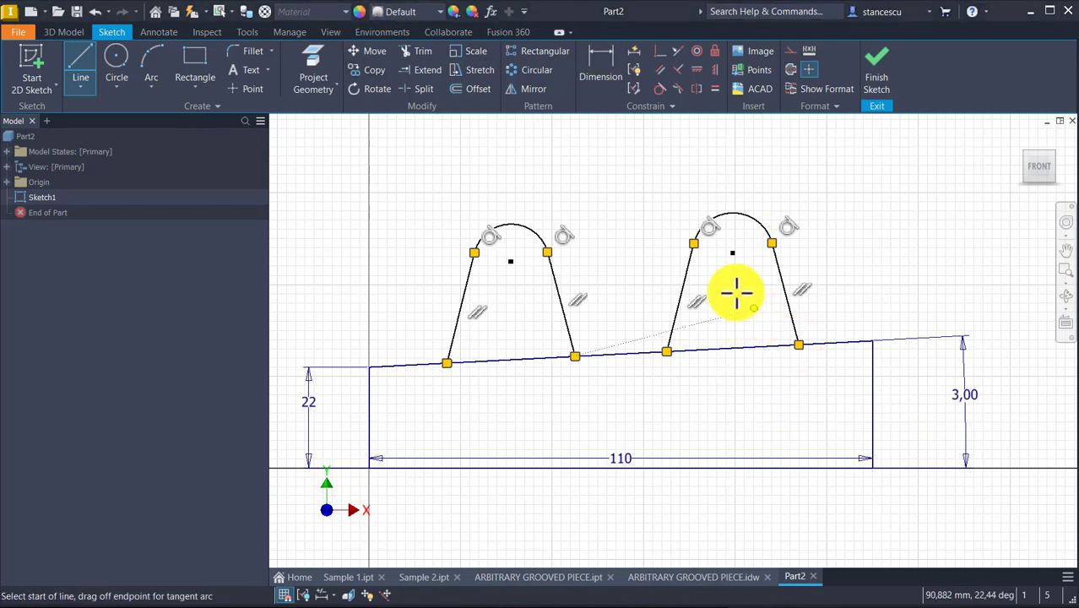
Dimension the radius of the right ridge's top arc at 6 mm
click(604, 64)
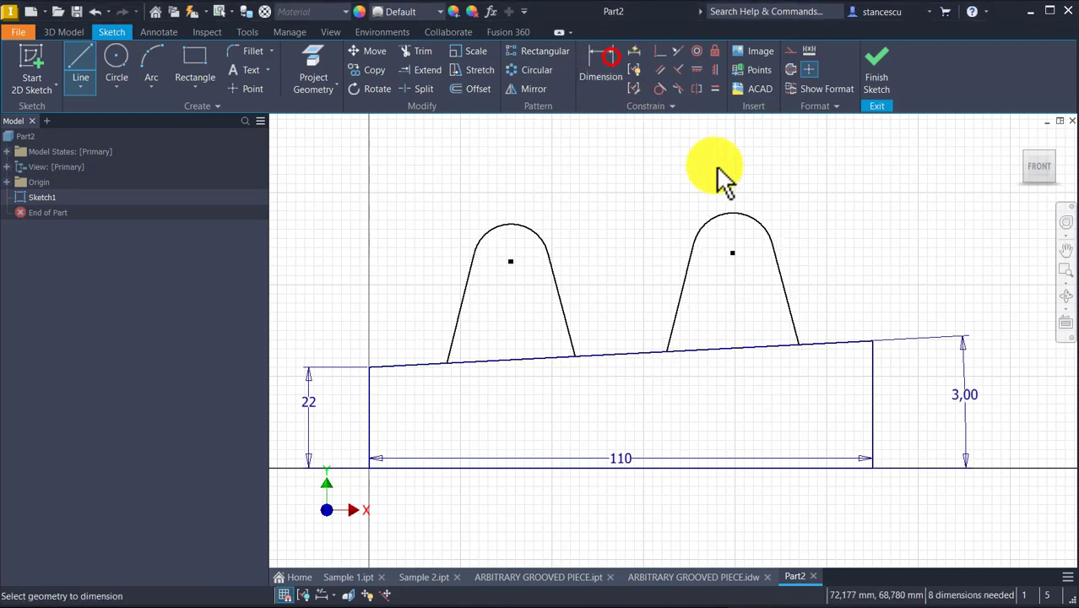
click(753, 216)
click(765, 180)
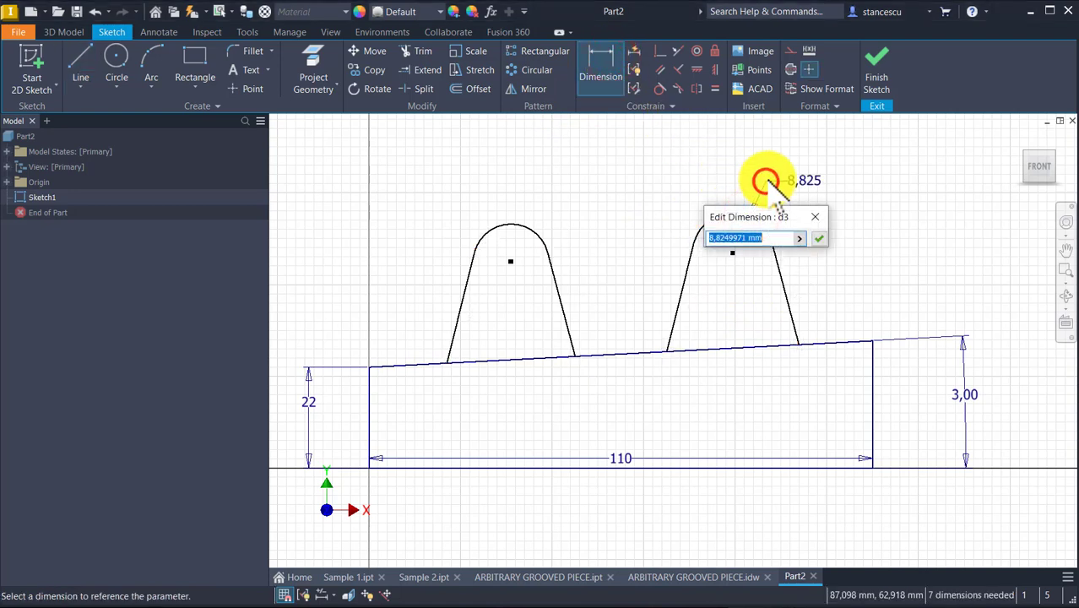
text(6)
key(Return)
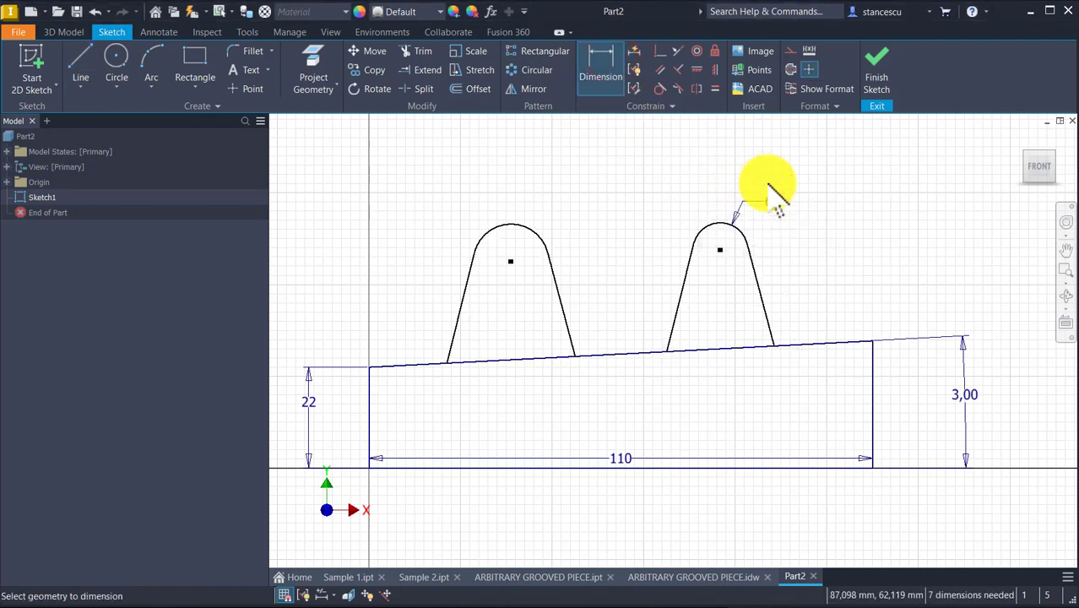
Dimension the height of the right ridge's arc centre above the profile's base at 42 mm
click(746, 247)
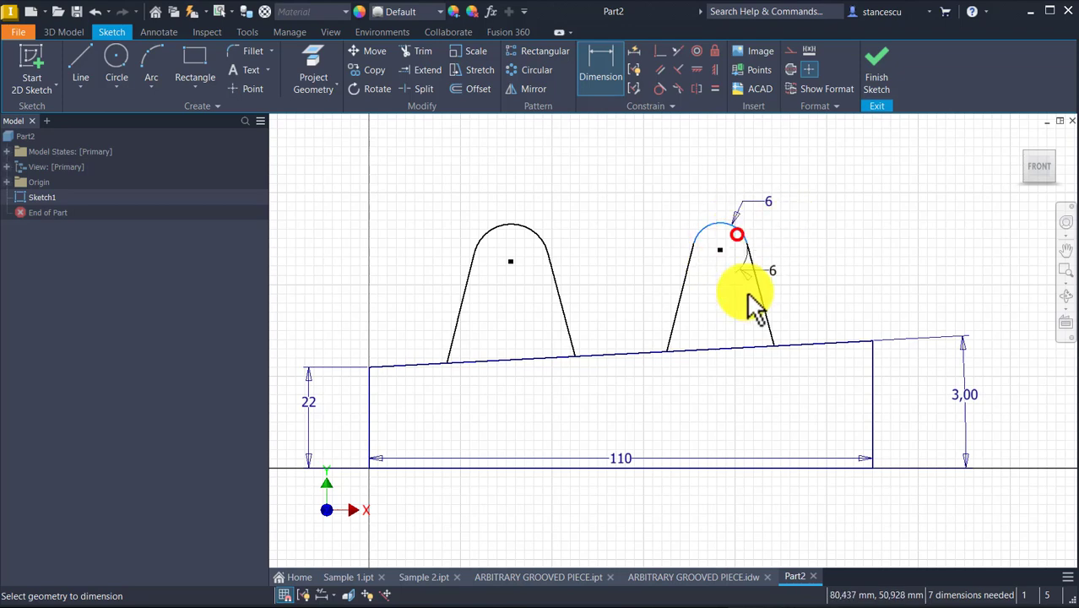
click(843, 467)
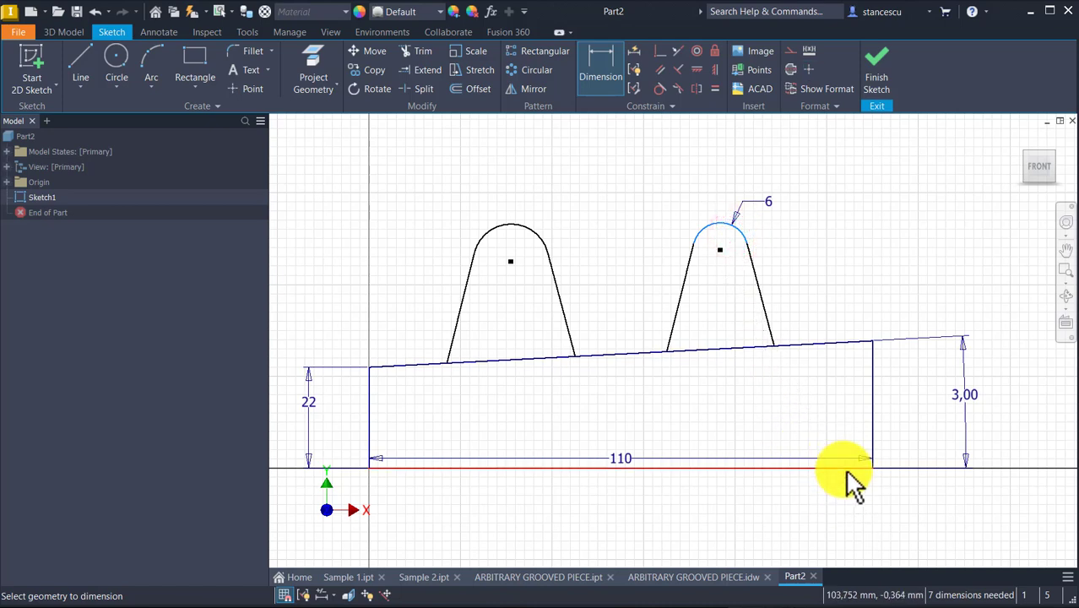
click(1003, 346)
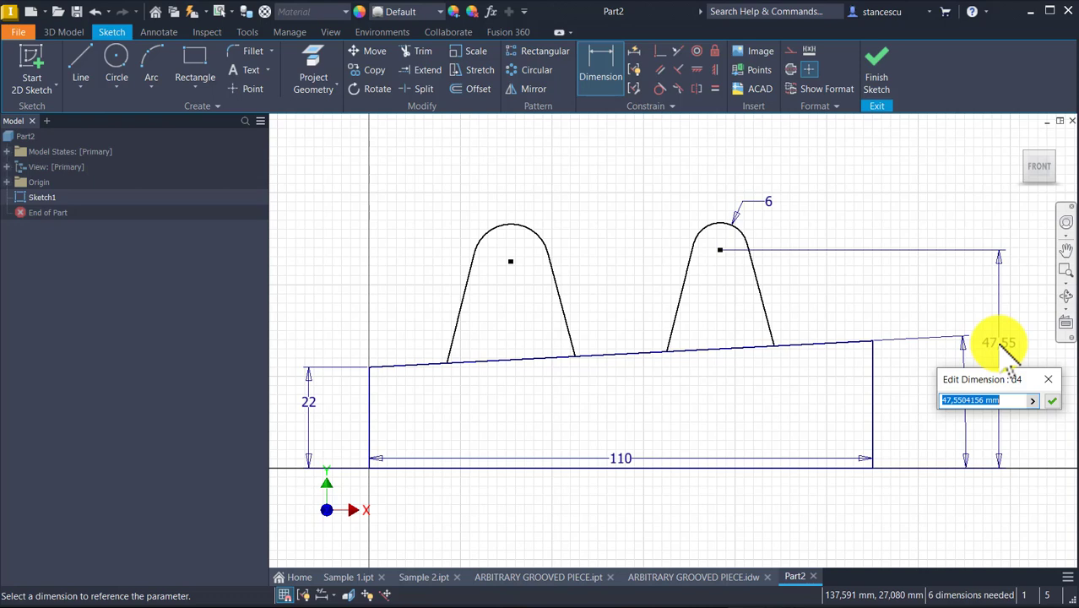
text(42)
key(Return)
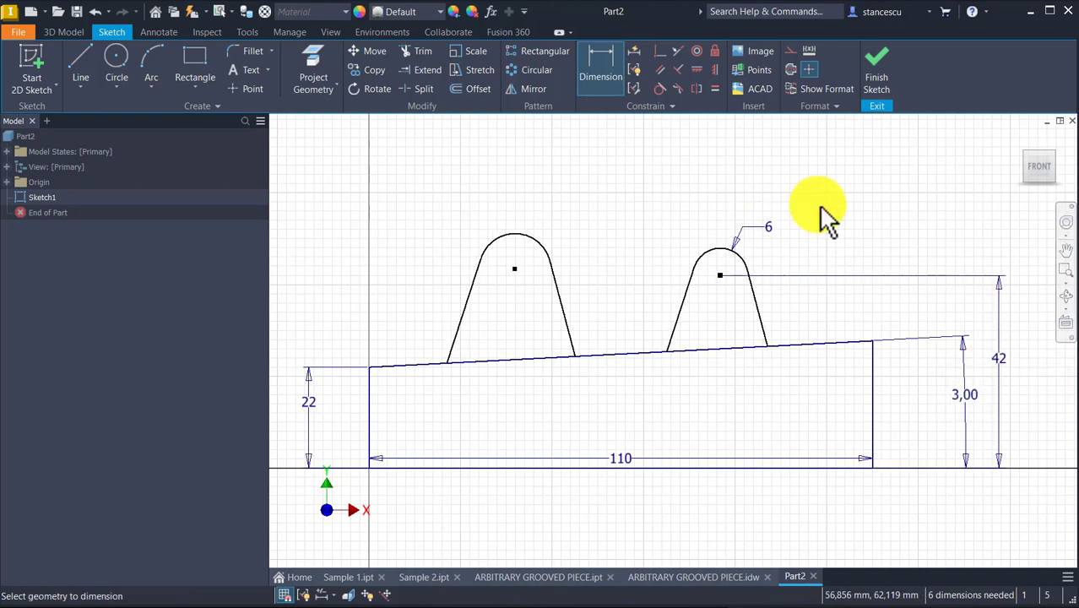
Align the two ridges' arc centres horizontally and make the left top arc equal to the right one
click(699, 74)
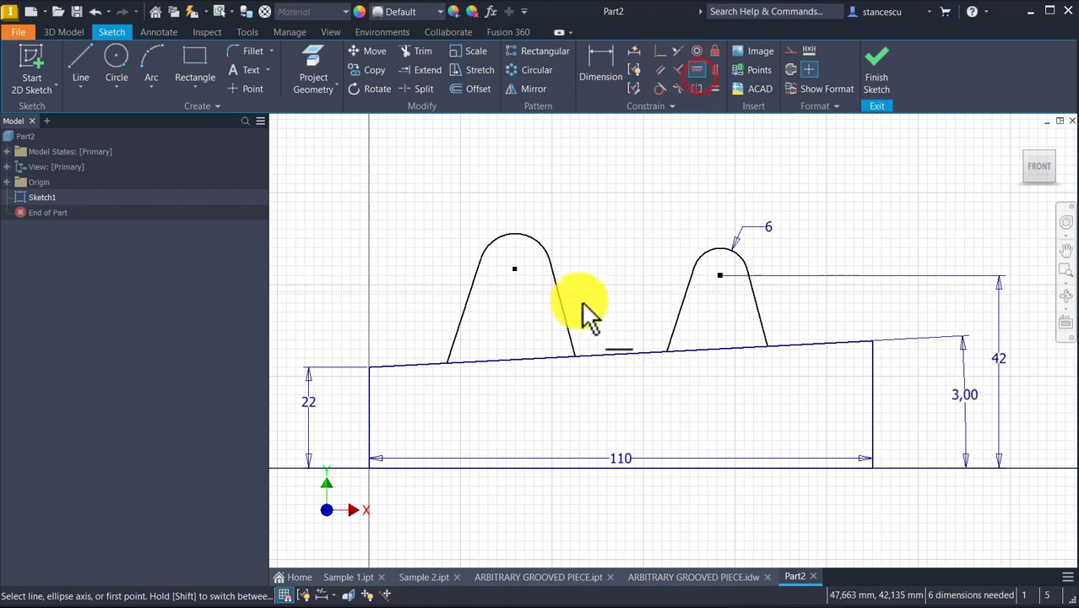
click(514, 268)
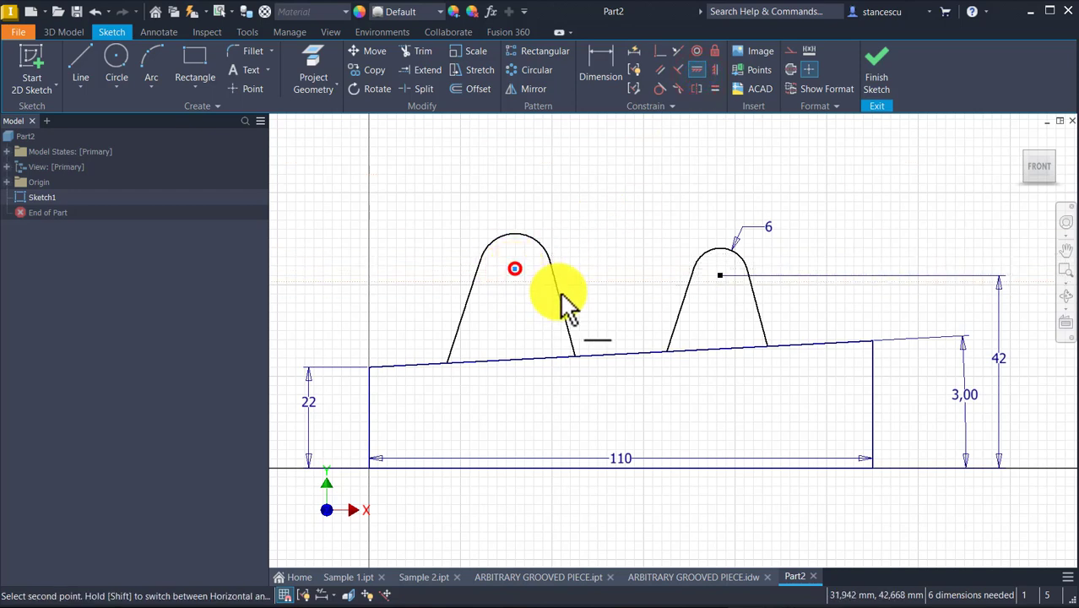
click(718, 274)
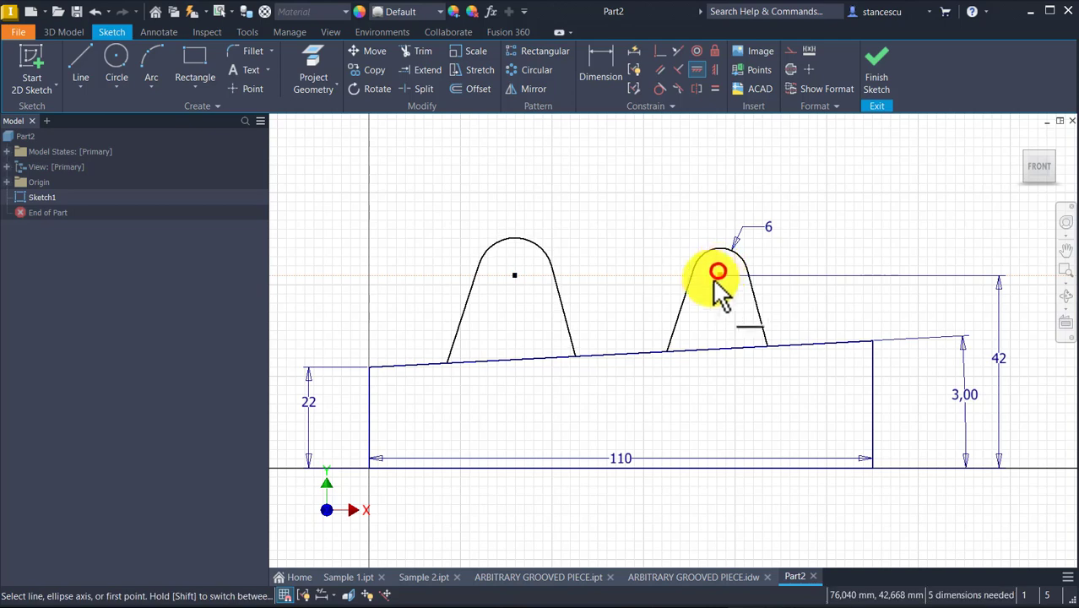
click(715, 85)
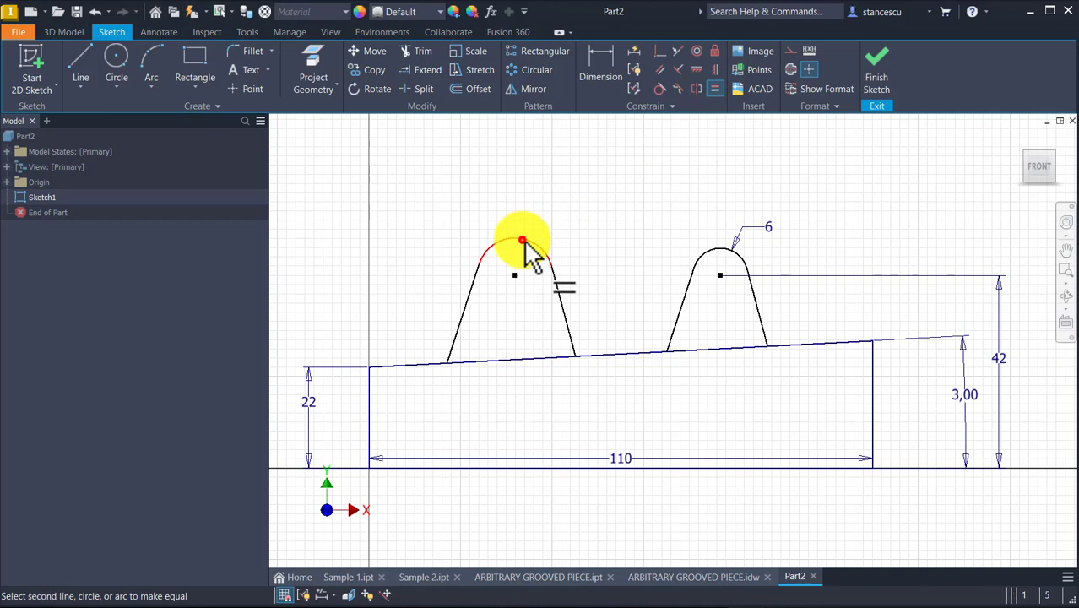
click(701, 268)
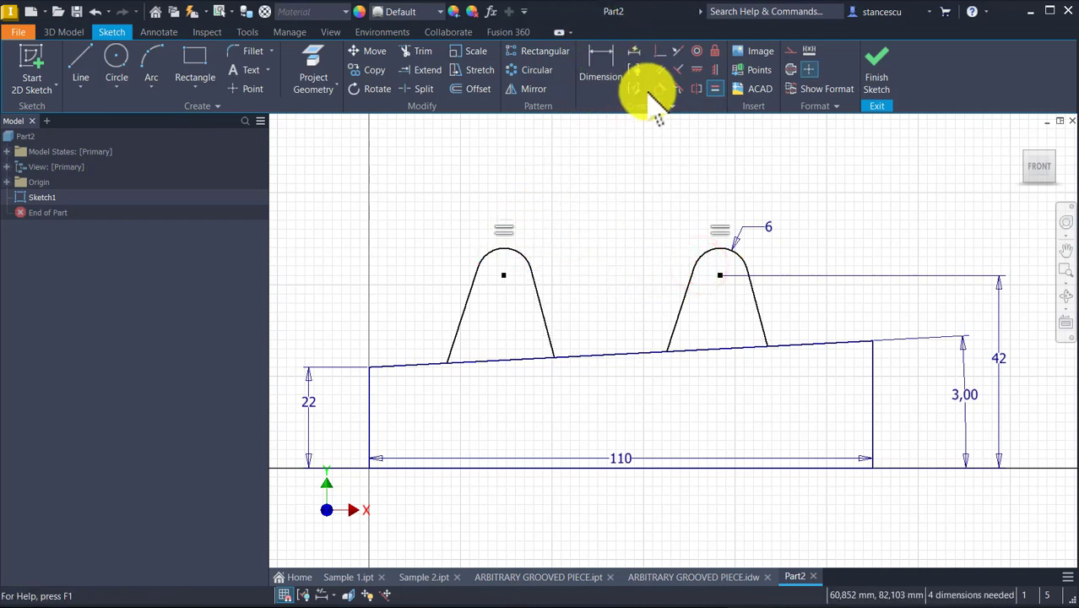
Dimension the angle between the left ridge's two inclined sides at 26 degrees
click(600, 59)
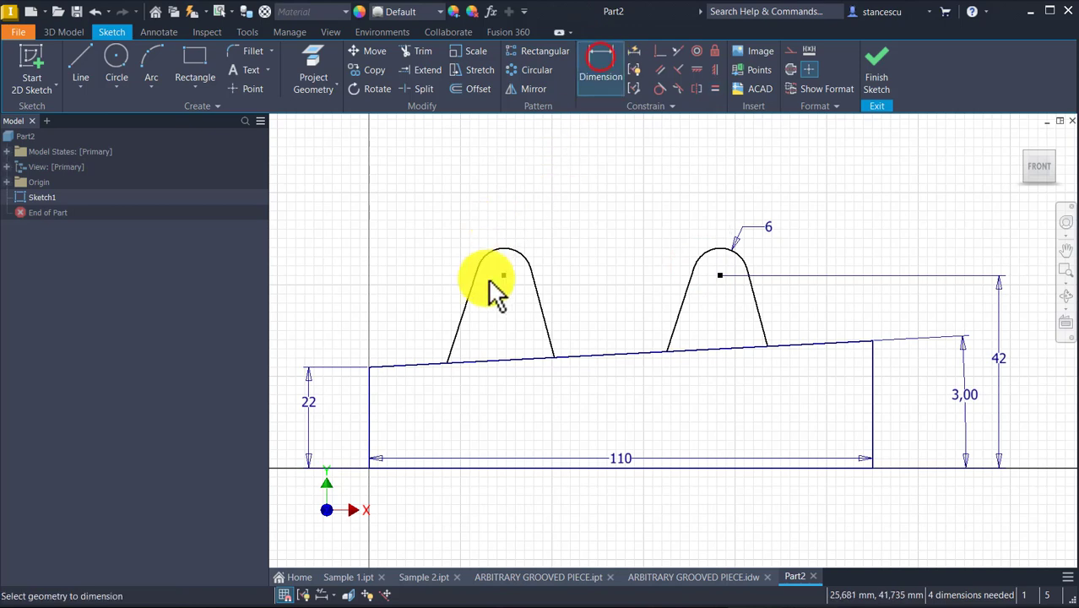
click(460, 323)
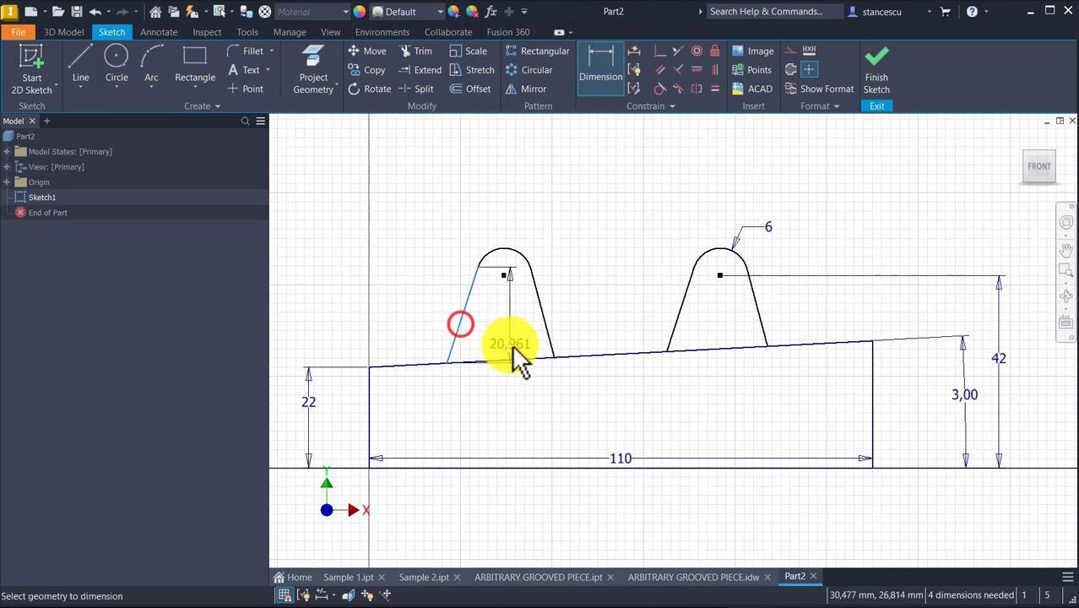
click(544, 331)
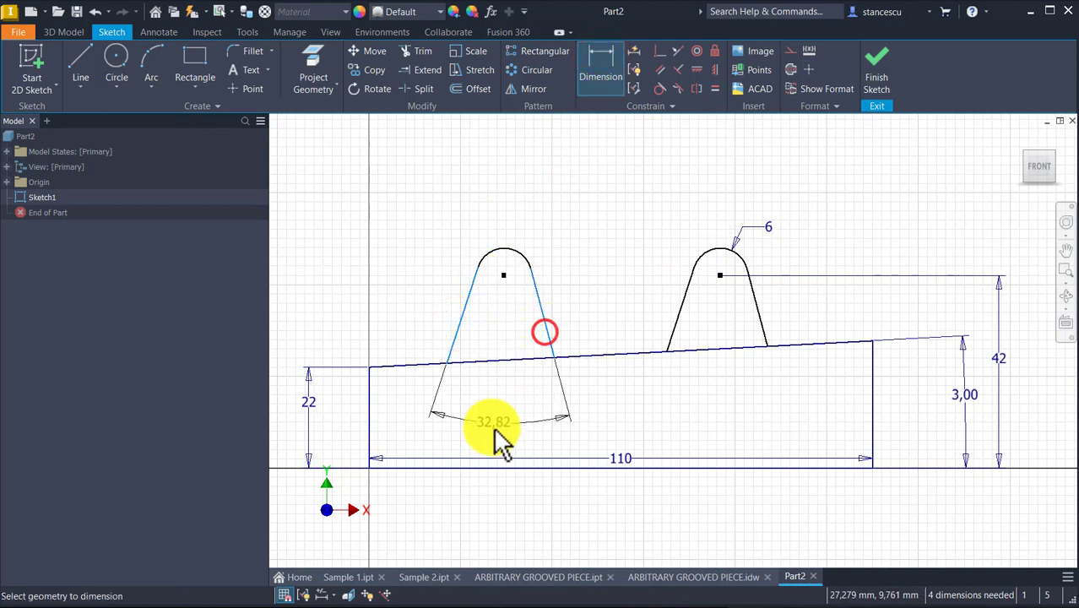
click(493, 427)
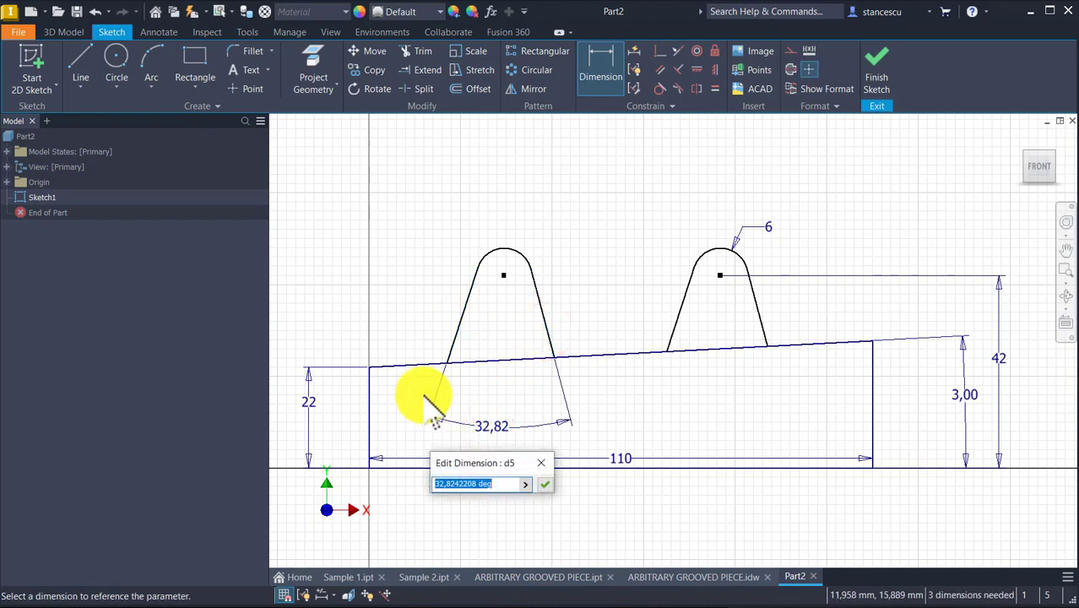
key(Return)
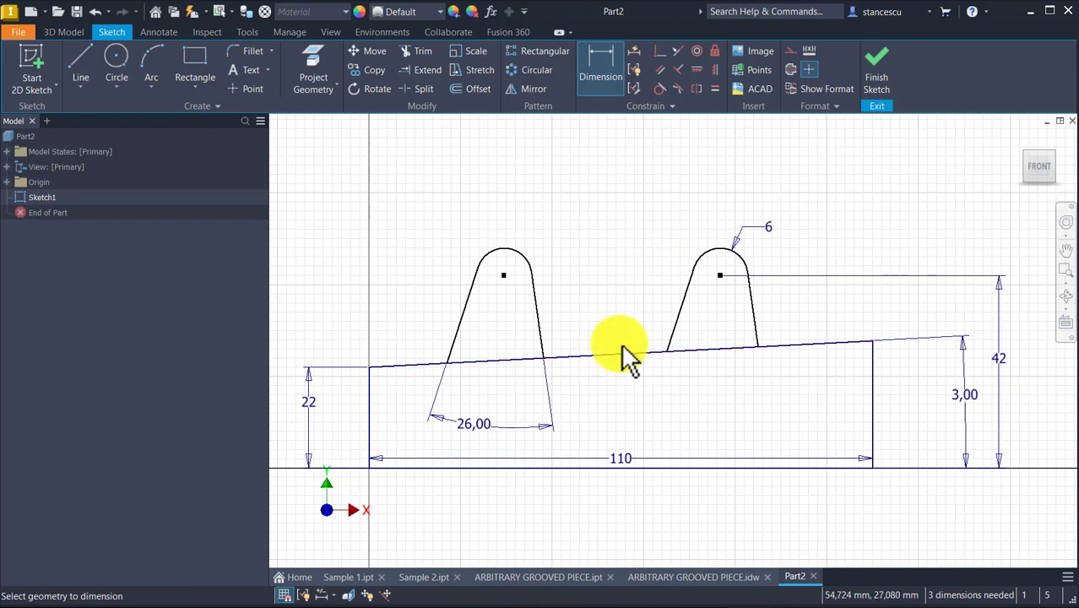
Add a driven angle dimension between the right ridge's inclined sides and delete it again
click(678, 336)
click(757, 332)
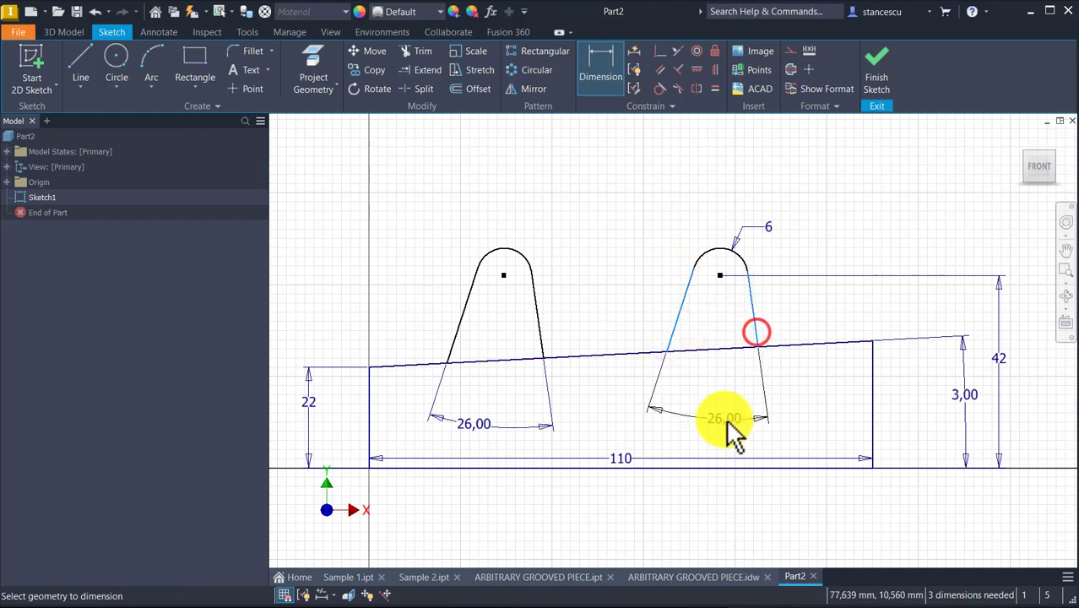
click(727, 420)
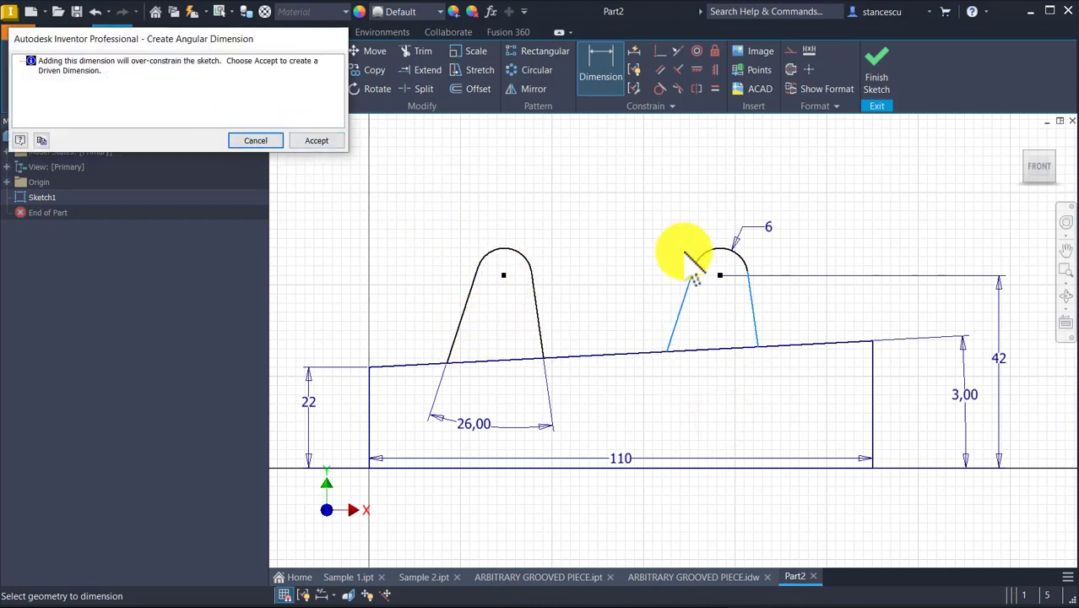
click(314, 140)
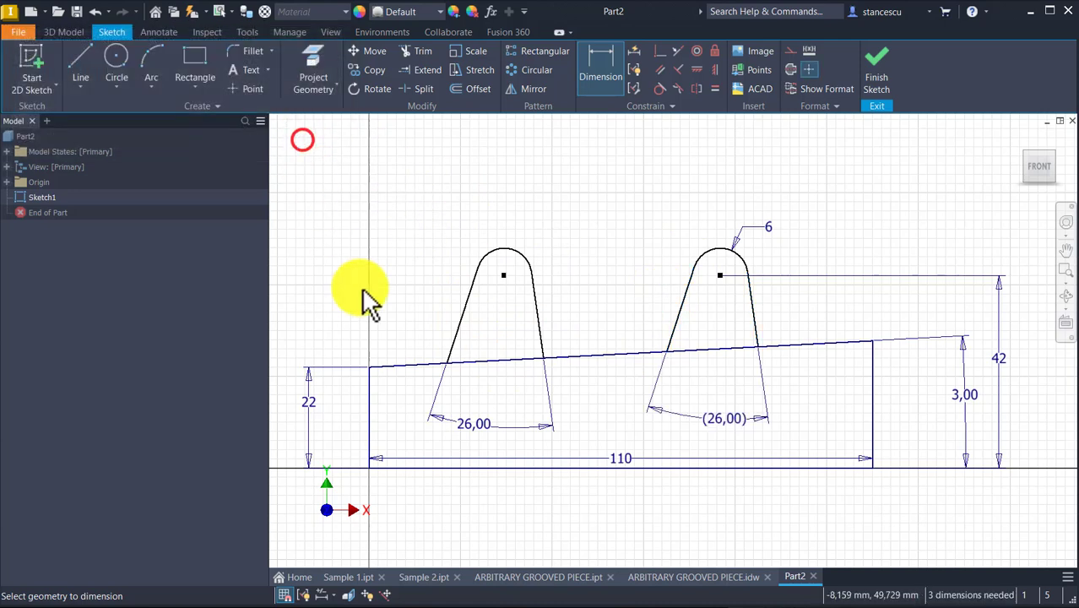
double_click(708, 422)
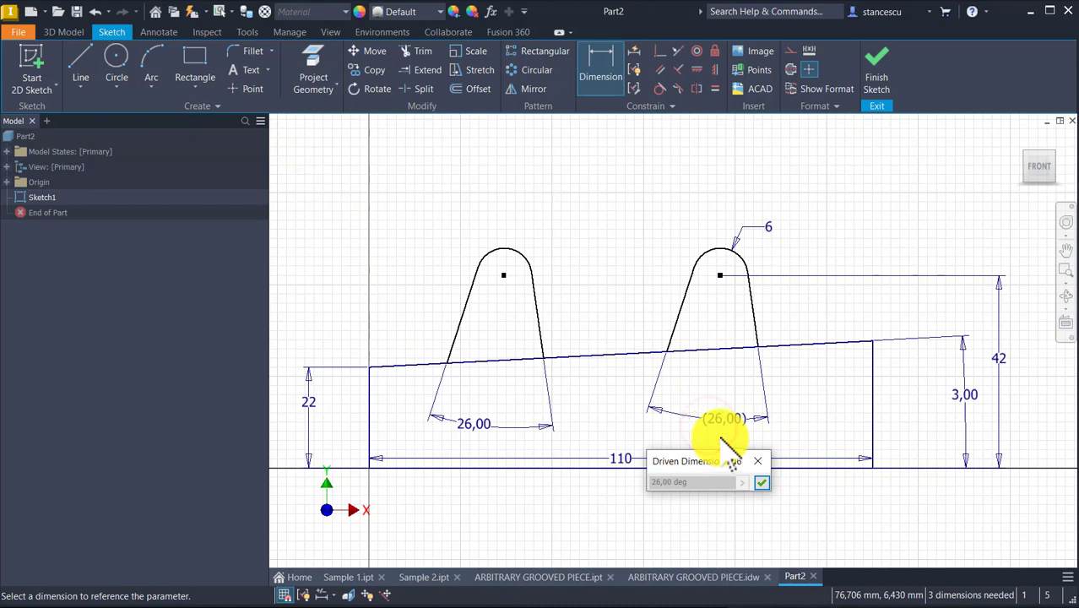
key(Escape)
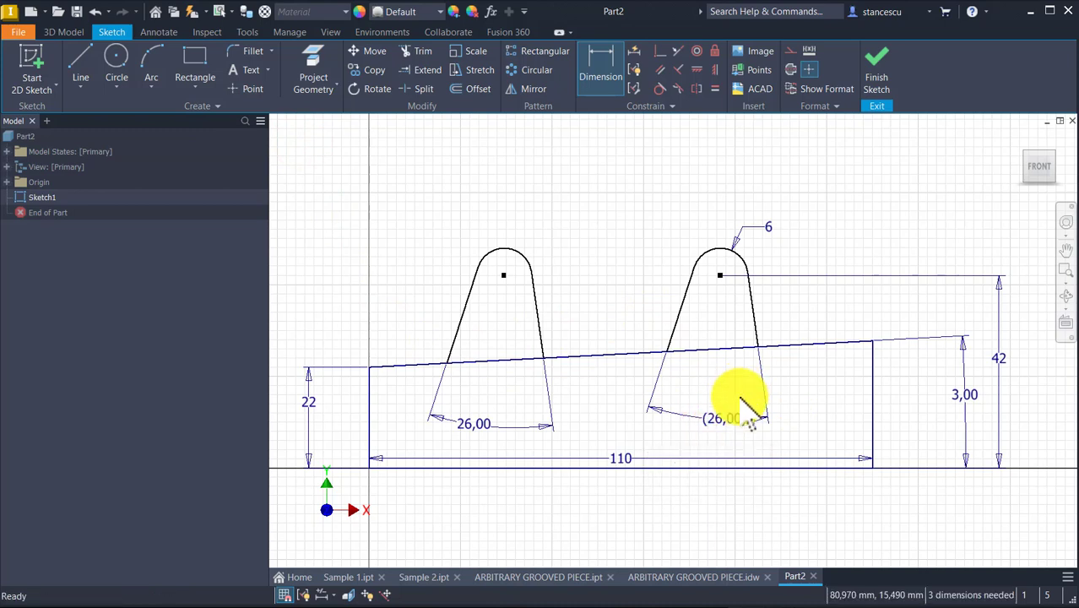
key(Escape)
key(Delete)
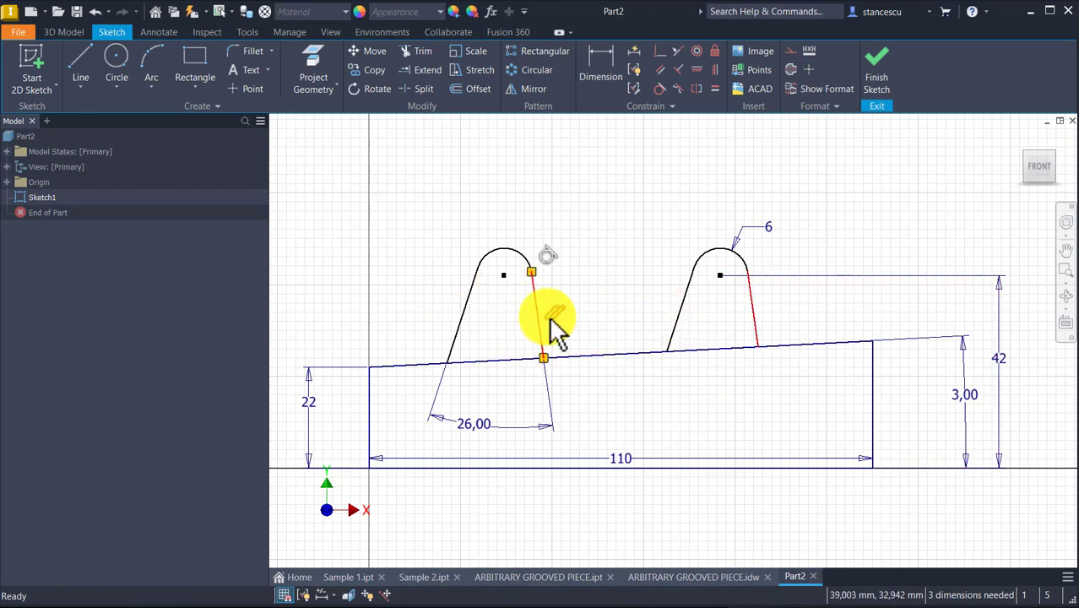
click(461, 322)
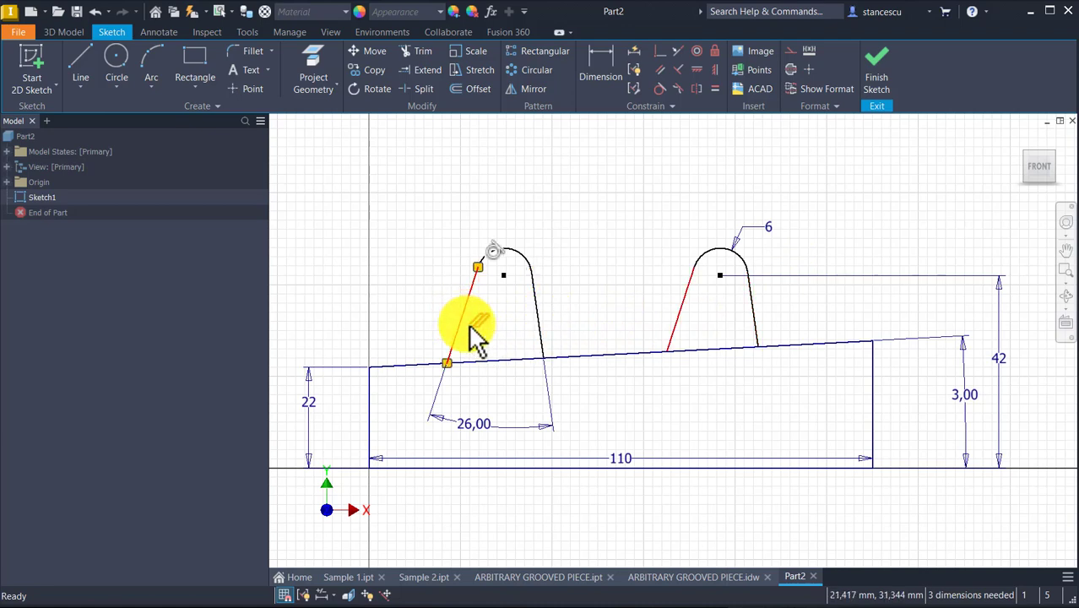
click(439, 289)
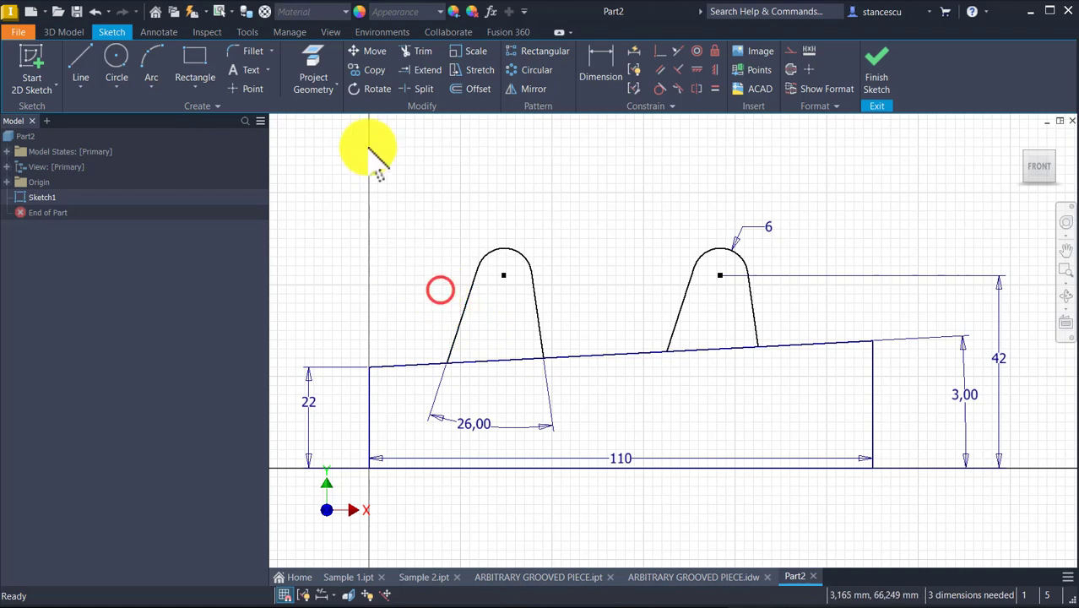
Draw a vertical construction line about 18 mm long from the left ridge's arc centre down to the sloping line
click(85, 66)
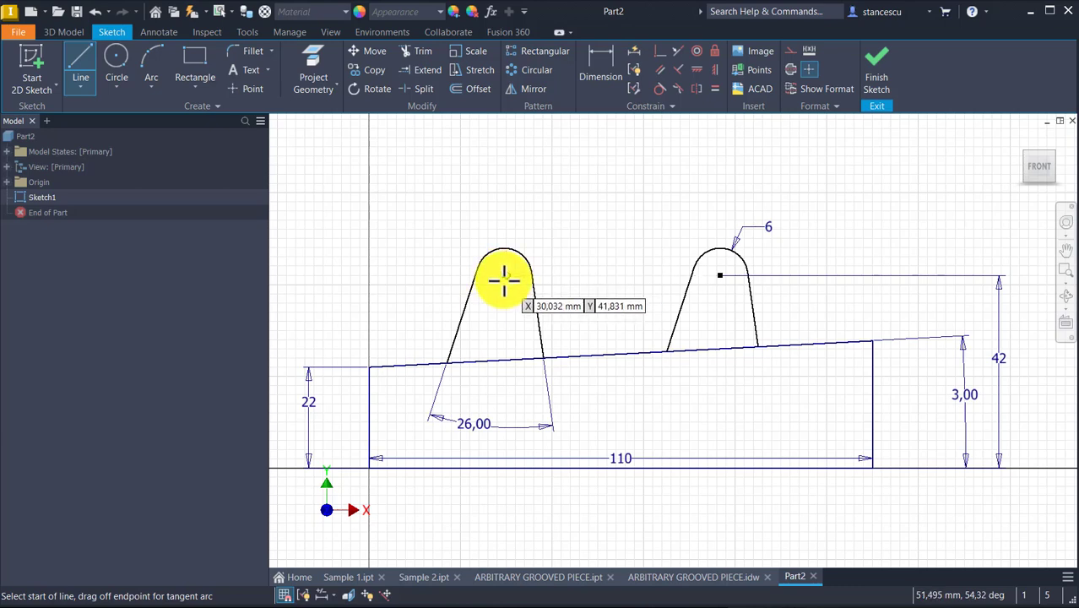
click(503, 276)
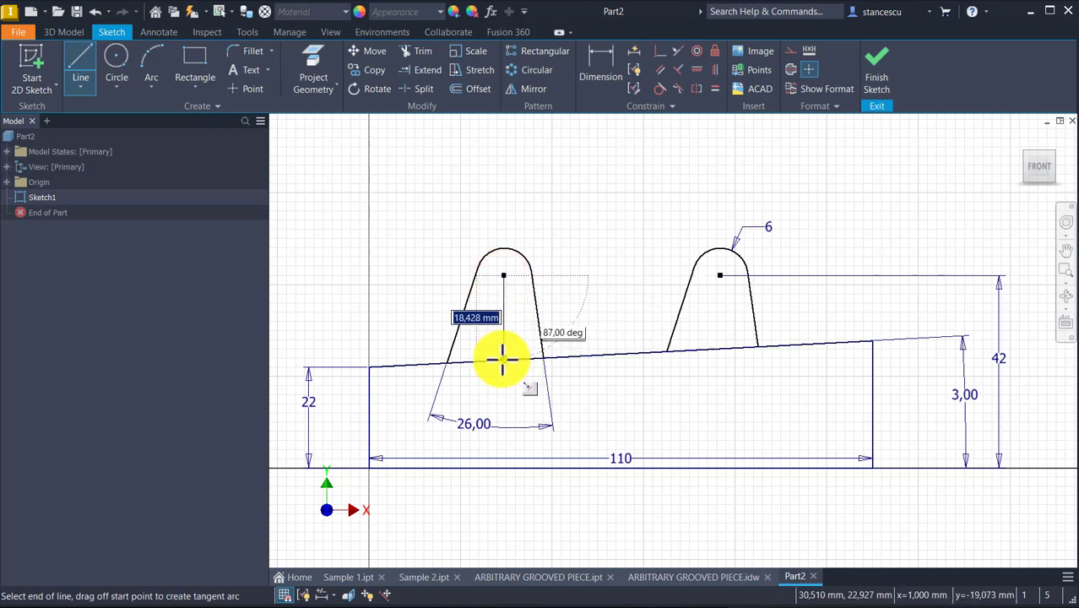
click(501, 357)
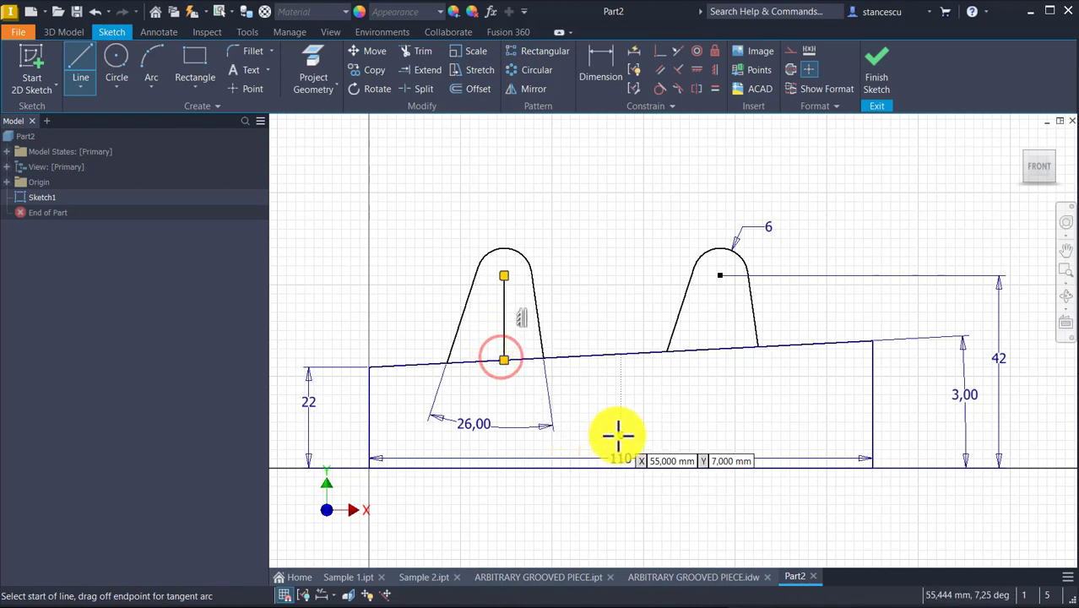
key(Escape)
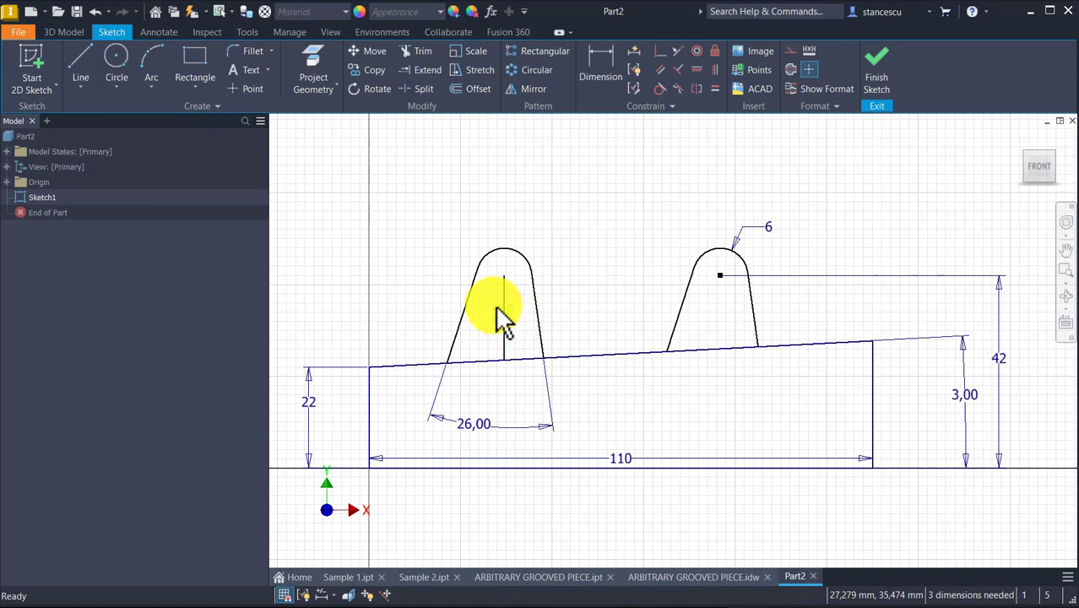
click(501, 311)
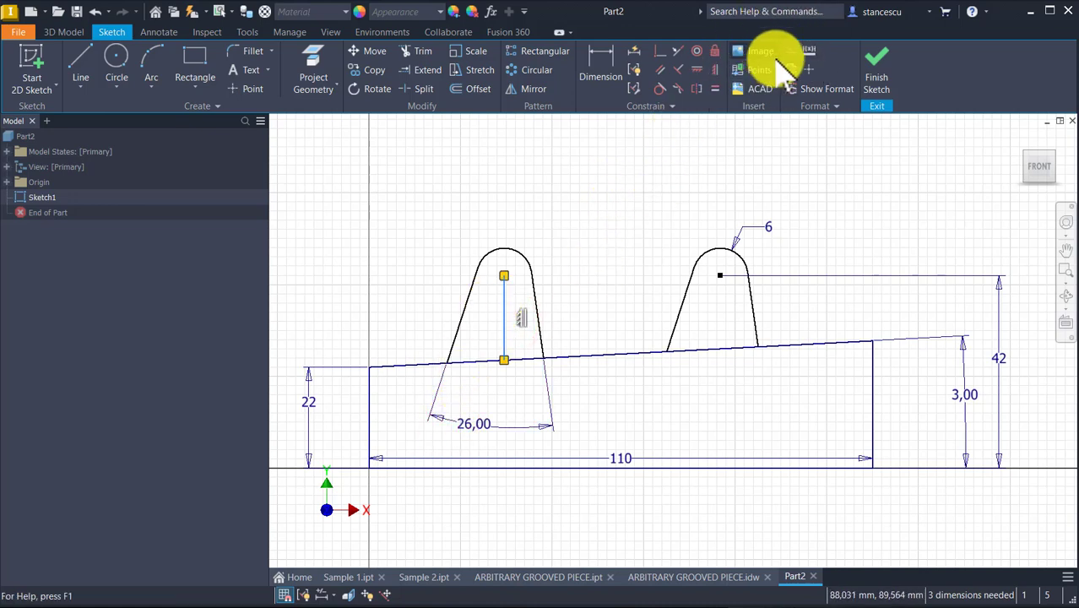
click(640, 212)
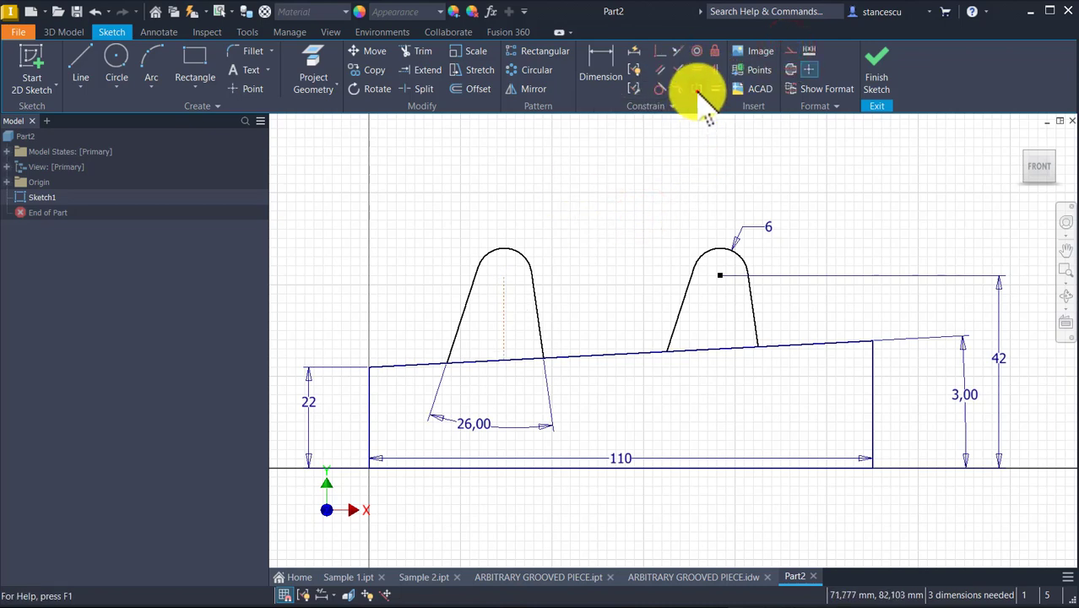
Make the left ridge's two inclined sides symmetric about the vertical construction line
click(697, 89)
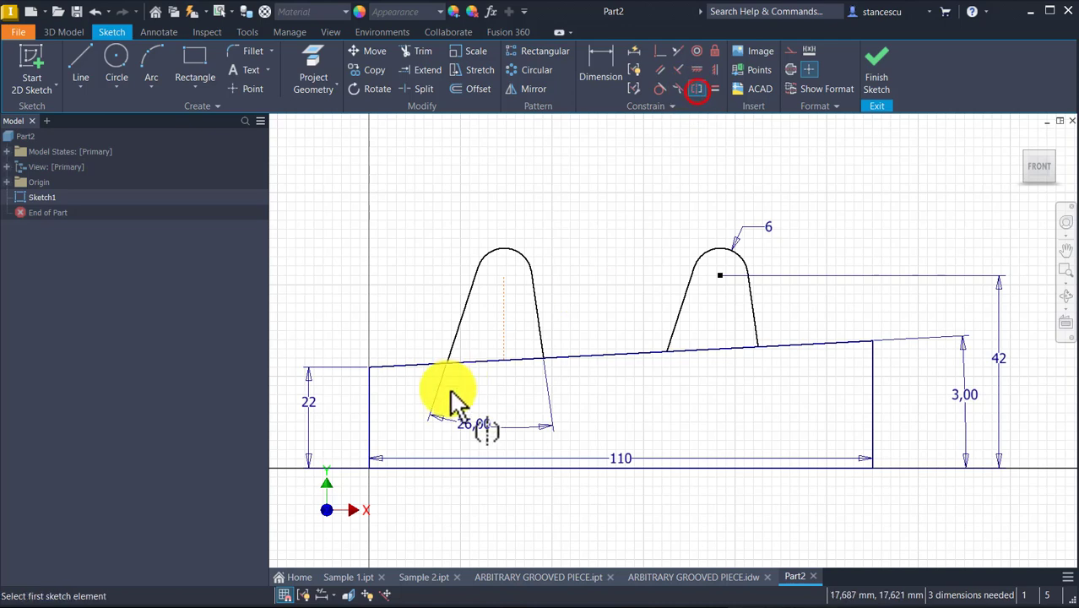
click(459, 321)
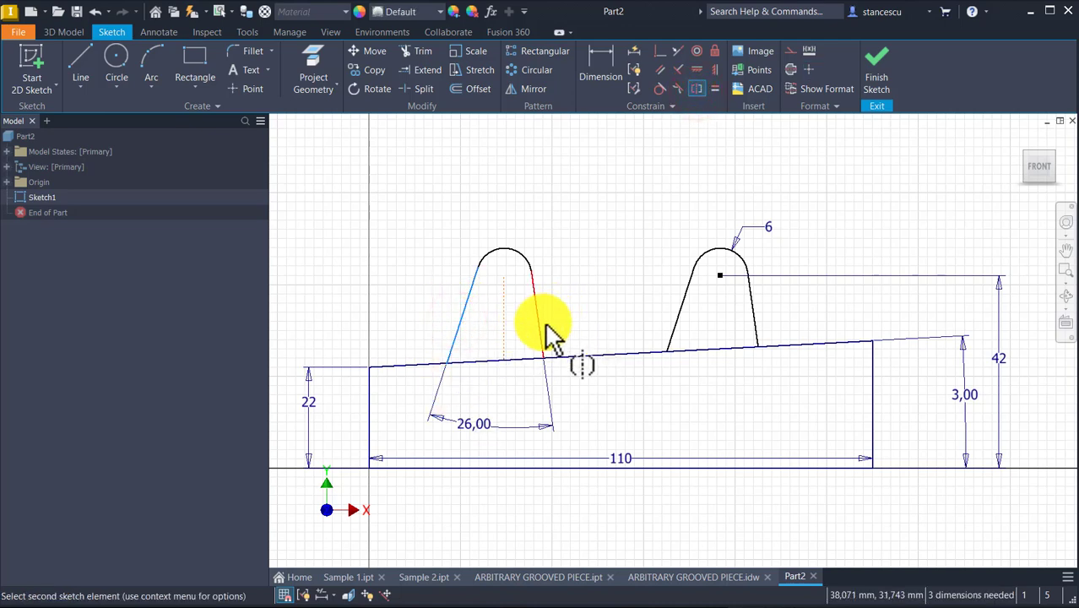
click(545, 329)
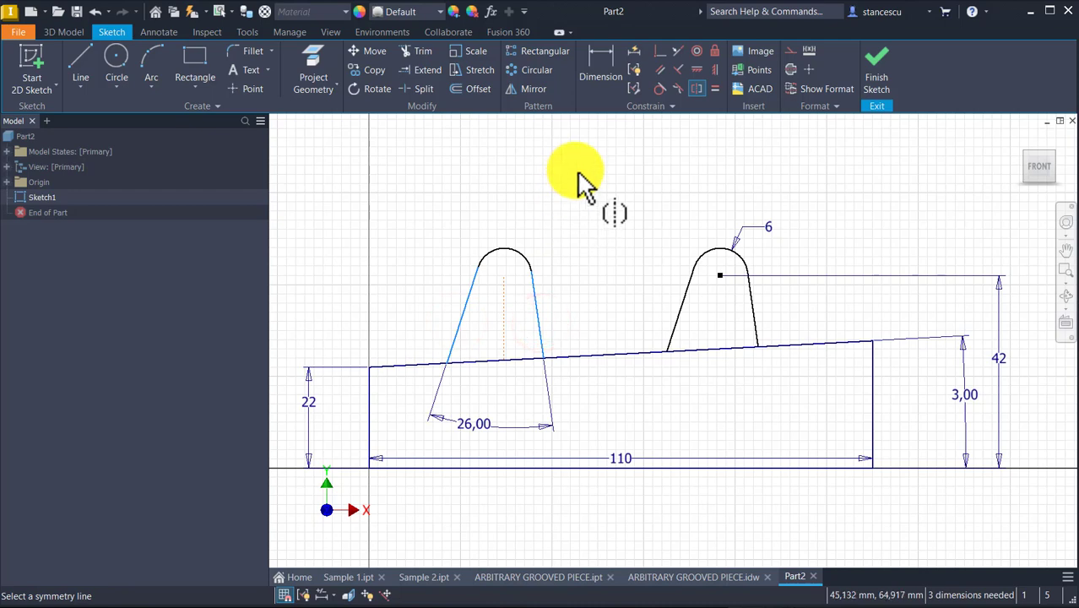
click(504, 325)
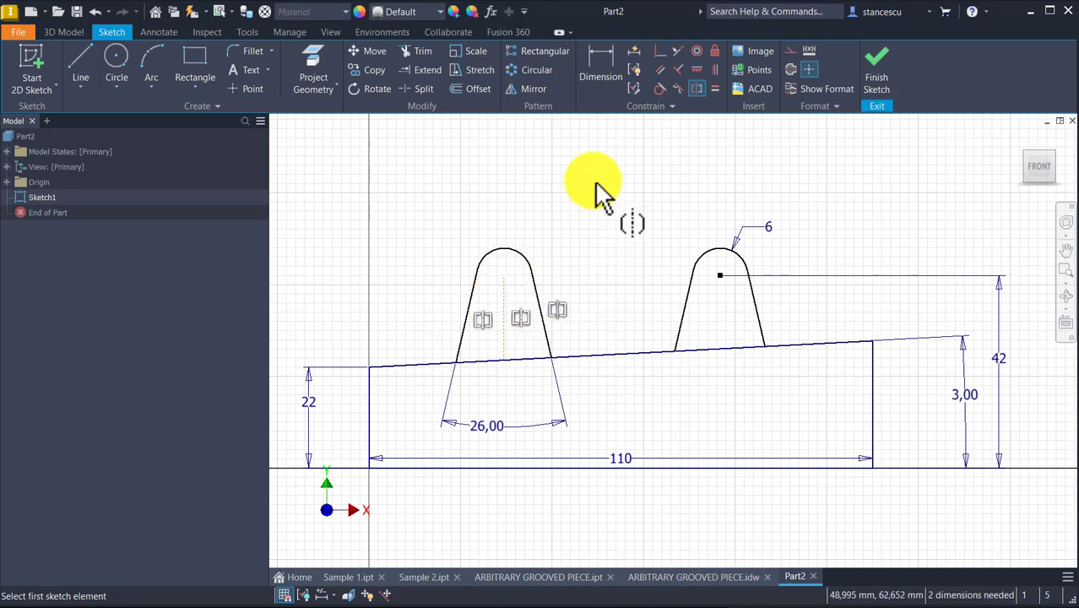
Dimension the horizontal distance from the profile's left edge to the left ridge's arc centre at 35 mm
click(601, 56)
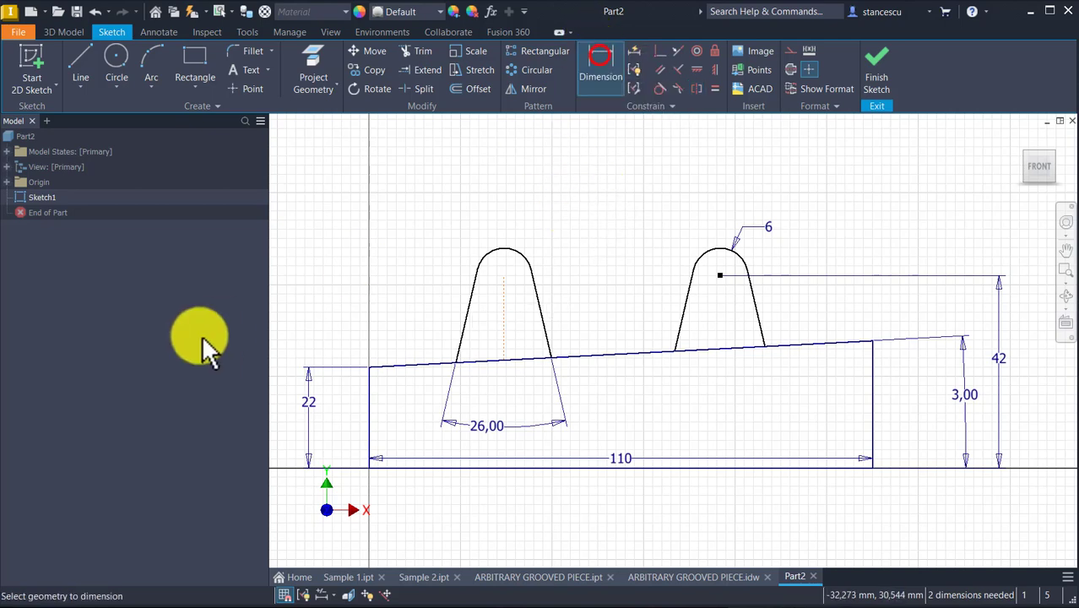
click(369, 378)
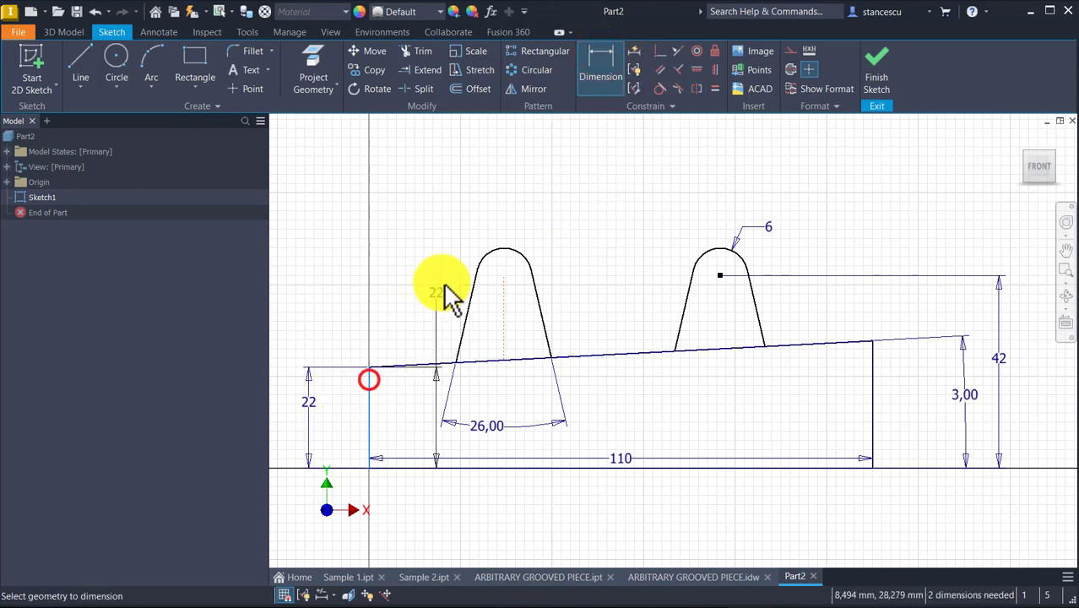
click(497, 255)
click(428, 193)
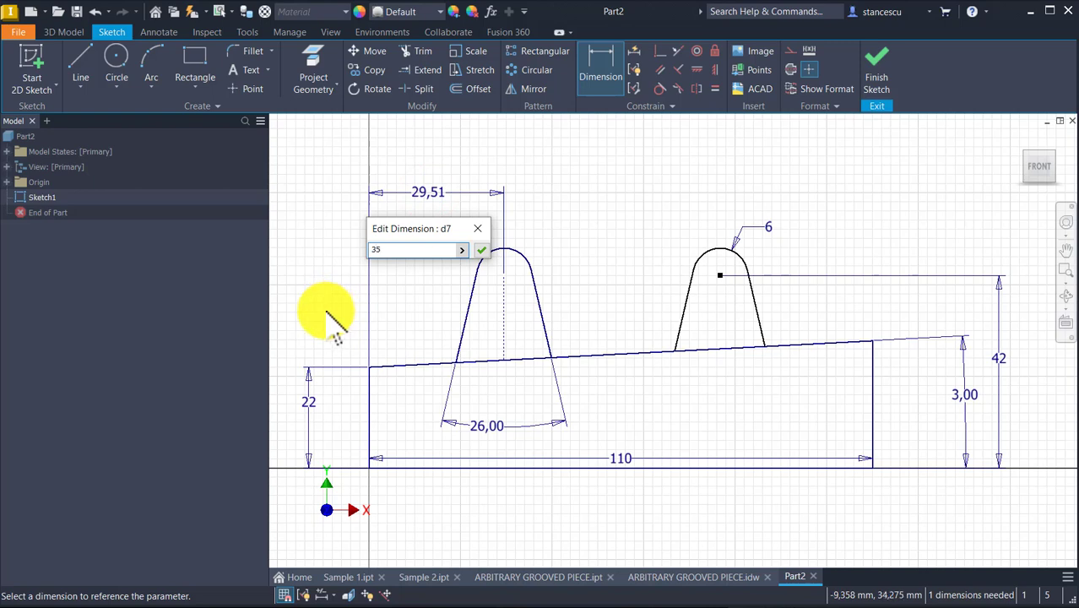
key(Return)
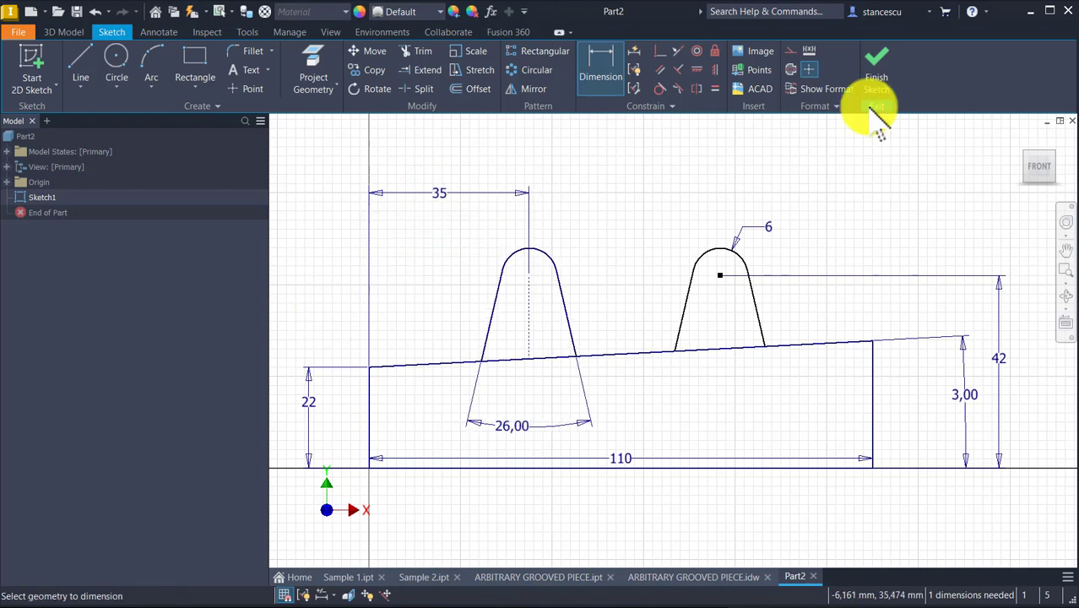
Dimension the horizontal distance between the two ridges' arc centres at 40 mm
click(546, 260)
click(712, 254)
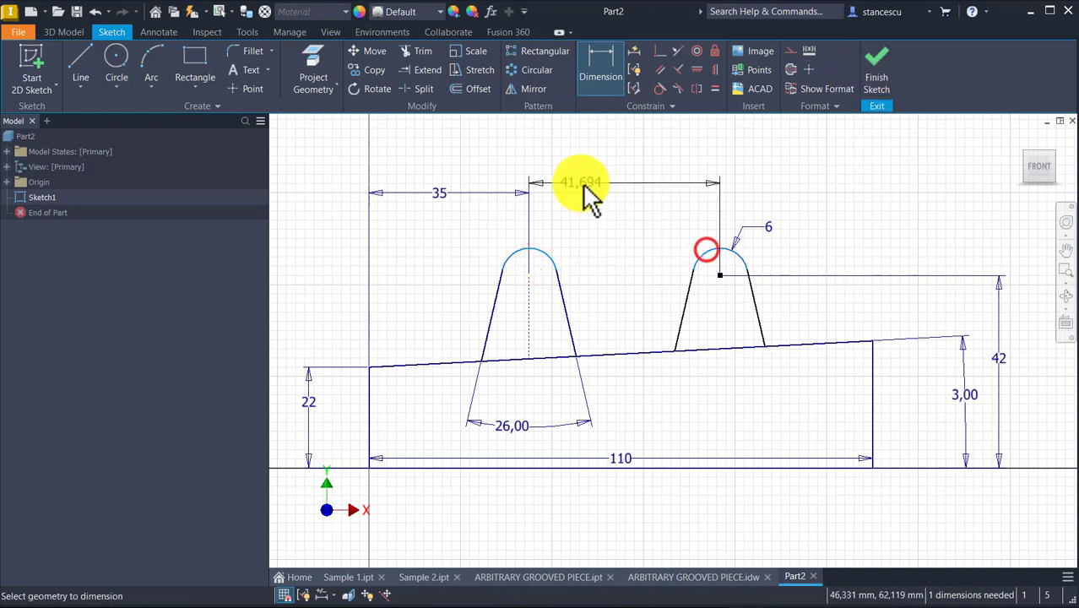
click(609, 186)
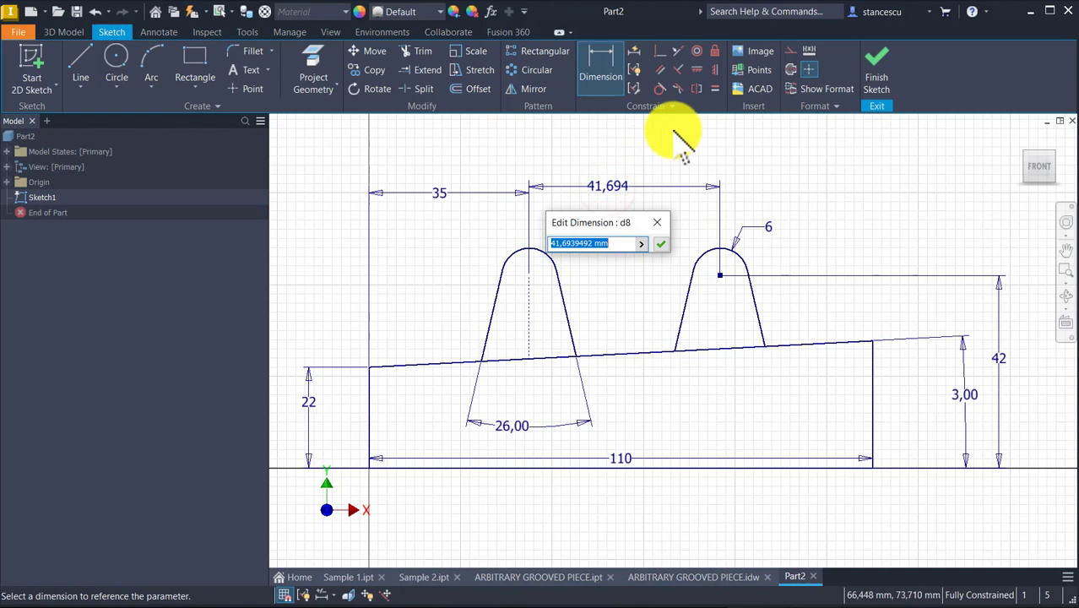
text(40)
key(Return)
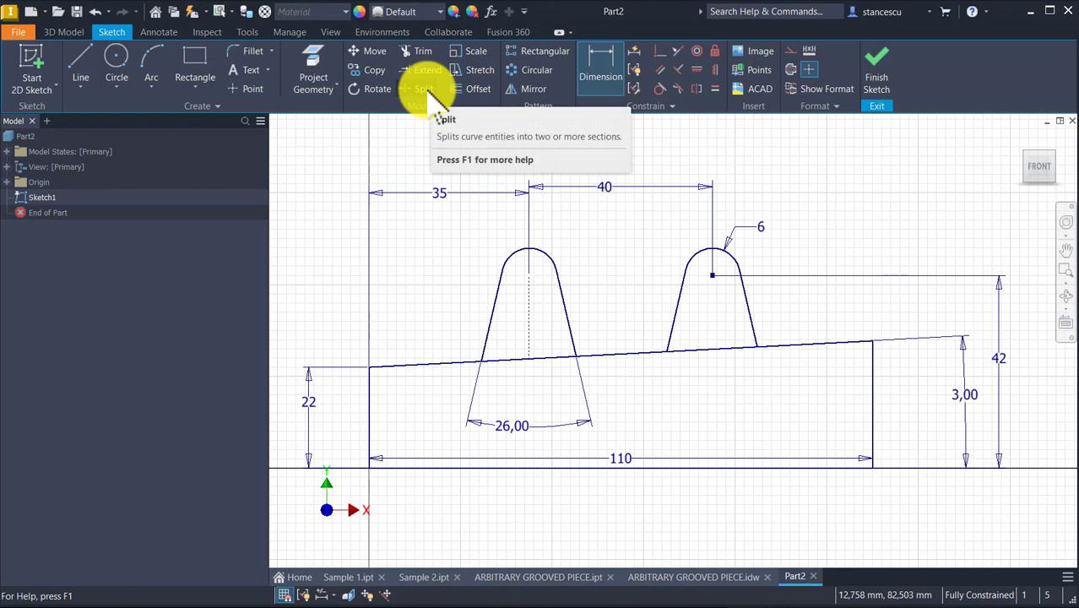
Split the sloping line at both feet of the left ridge and at the right ridge's right foot
click(424, 90)
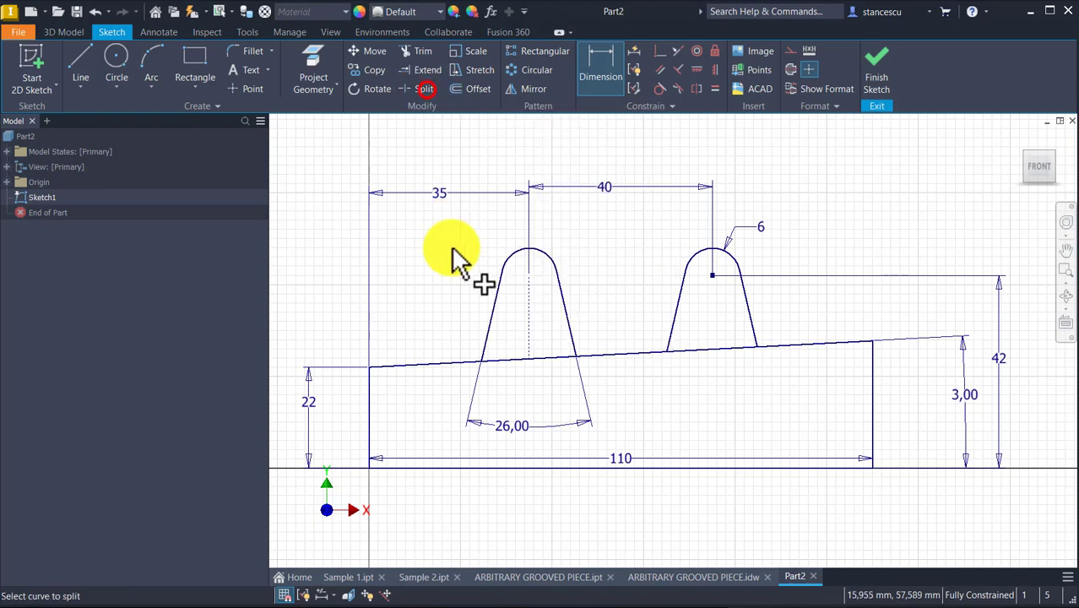
click(483, 362)
click(578, 357)
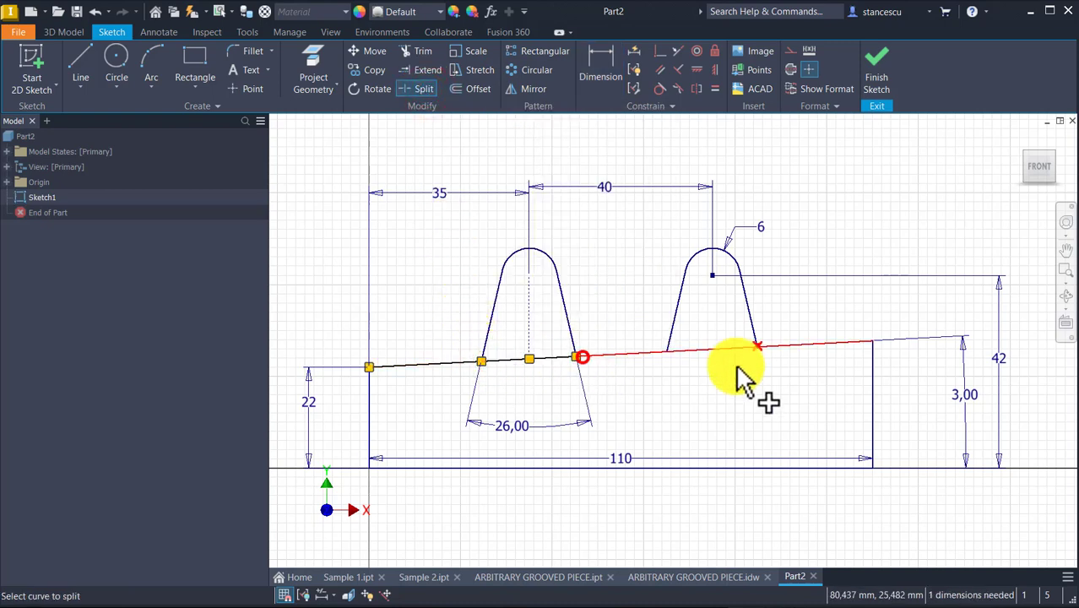
click(678, 346)
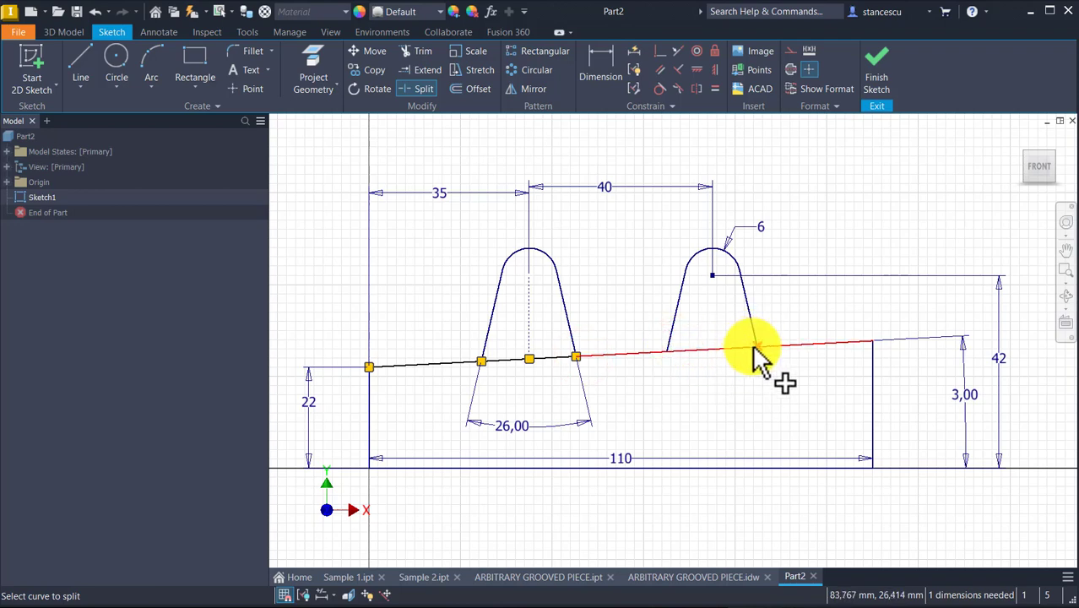
click(754, 347)
right_click(694, 360)
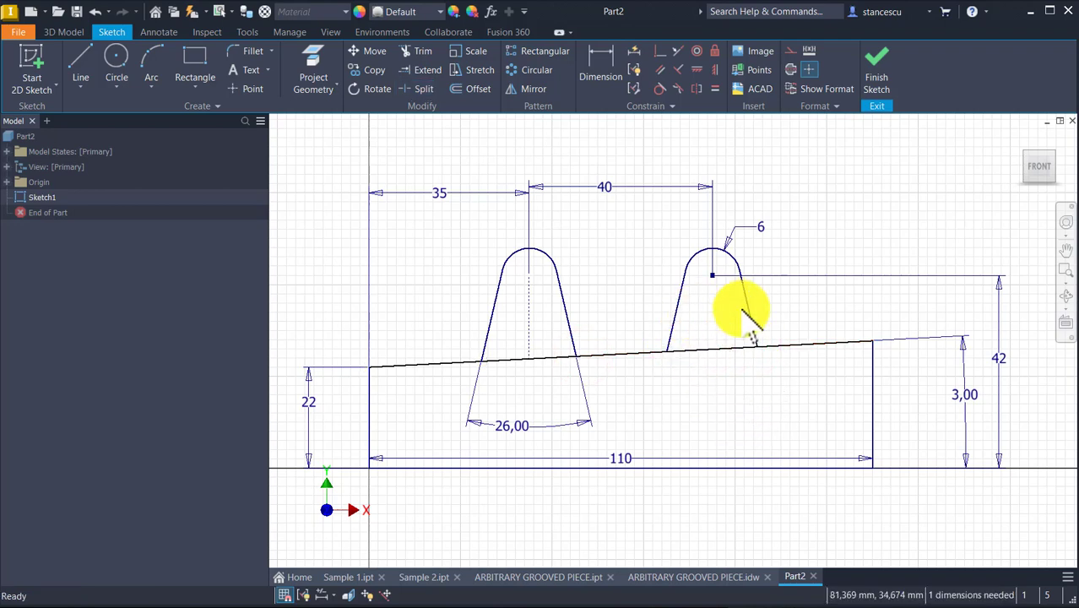
Convert the sloping segment beneath the left ridge to construction geometry
drag(742, 307, 715, 381)
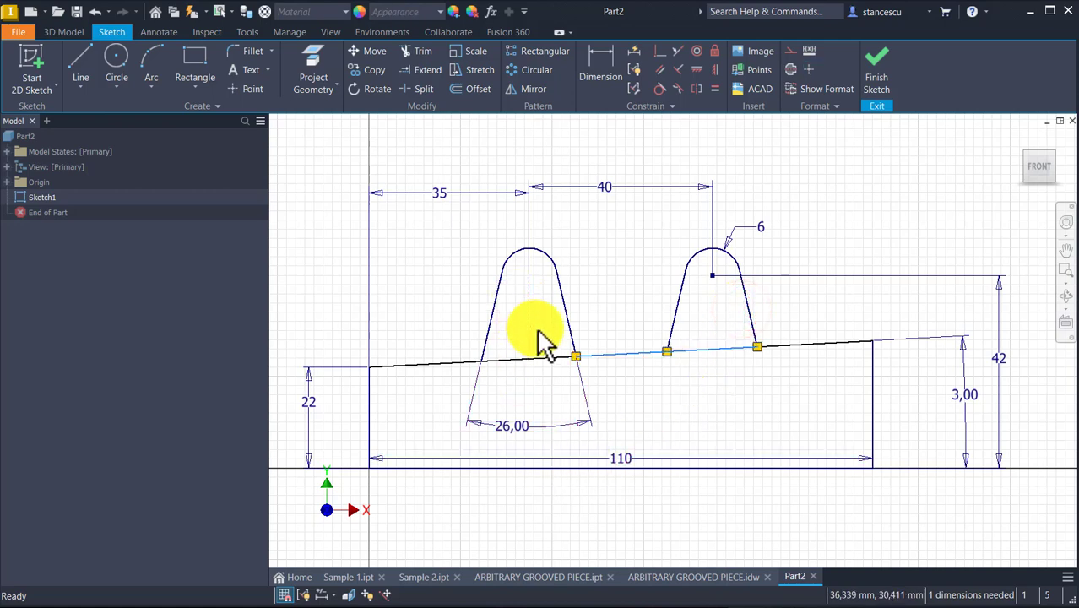
click(501, 342)
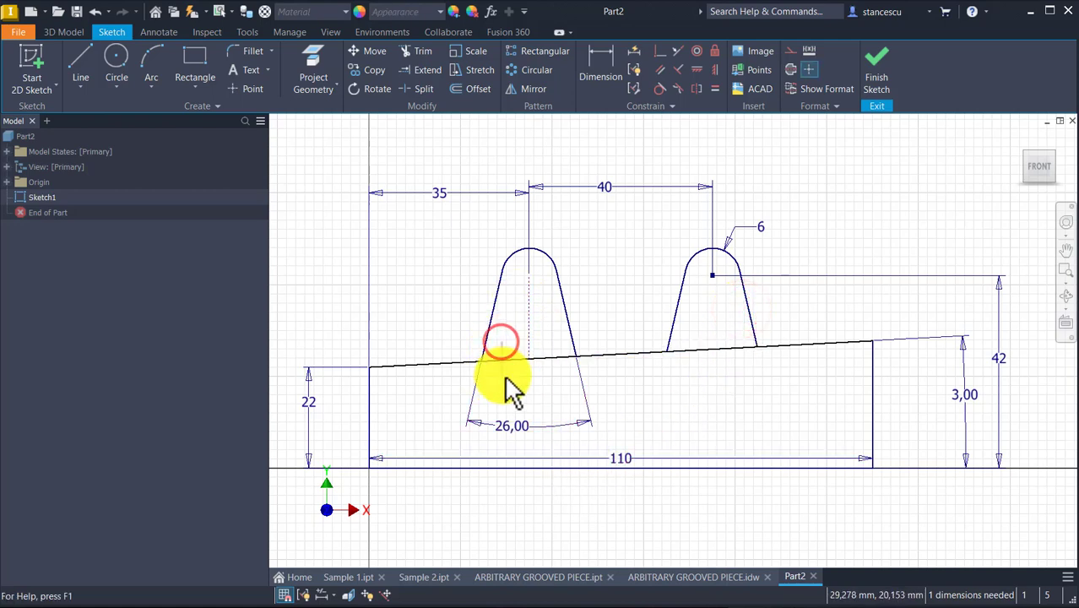
click(503, 361)
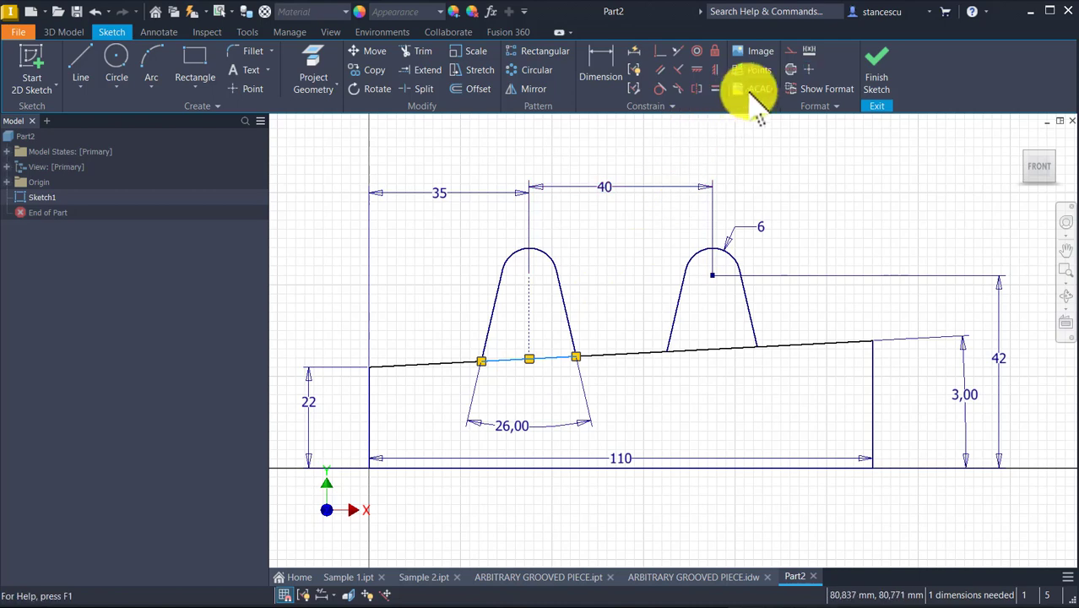
click(790, 50)
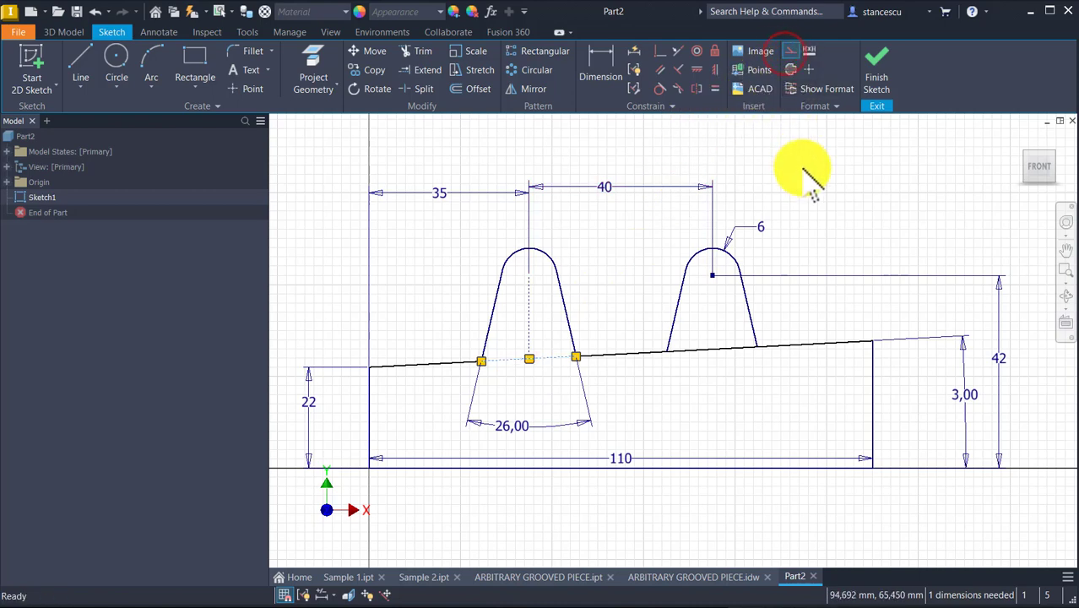
Split the remaining sloping line at the right ridge's left foot
click(737, 328)
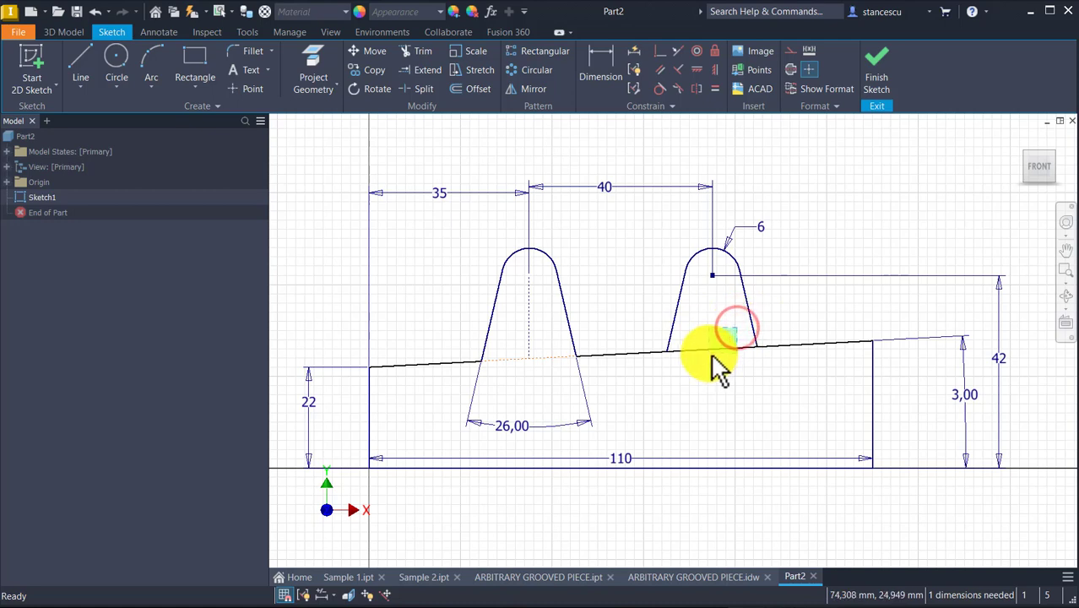
click(711, 353)
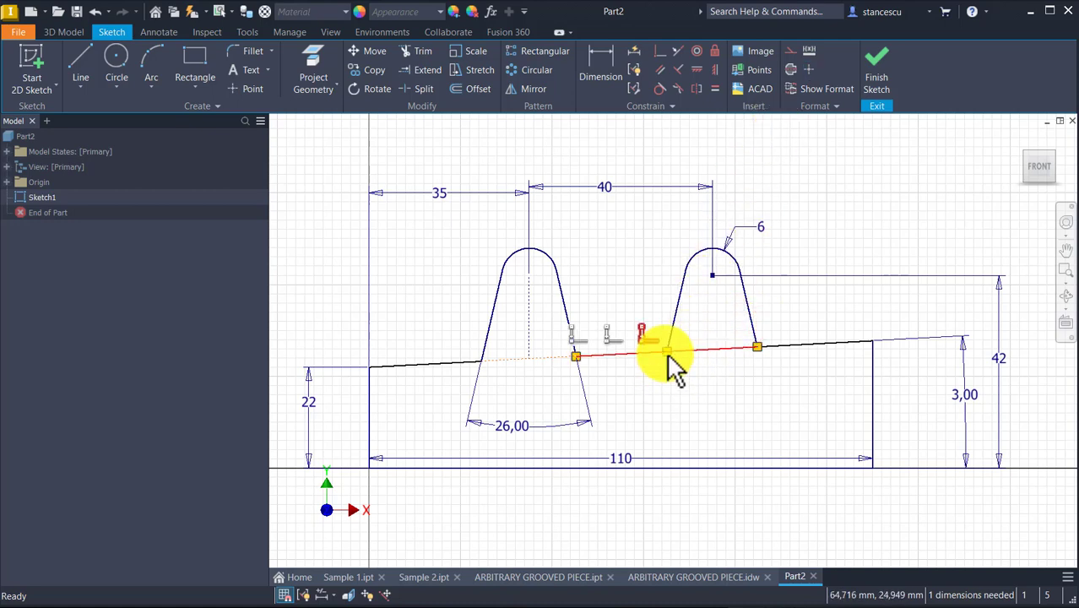
click(598, 235)
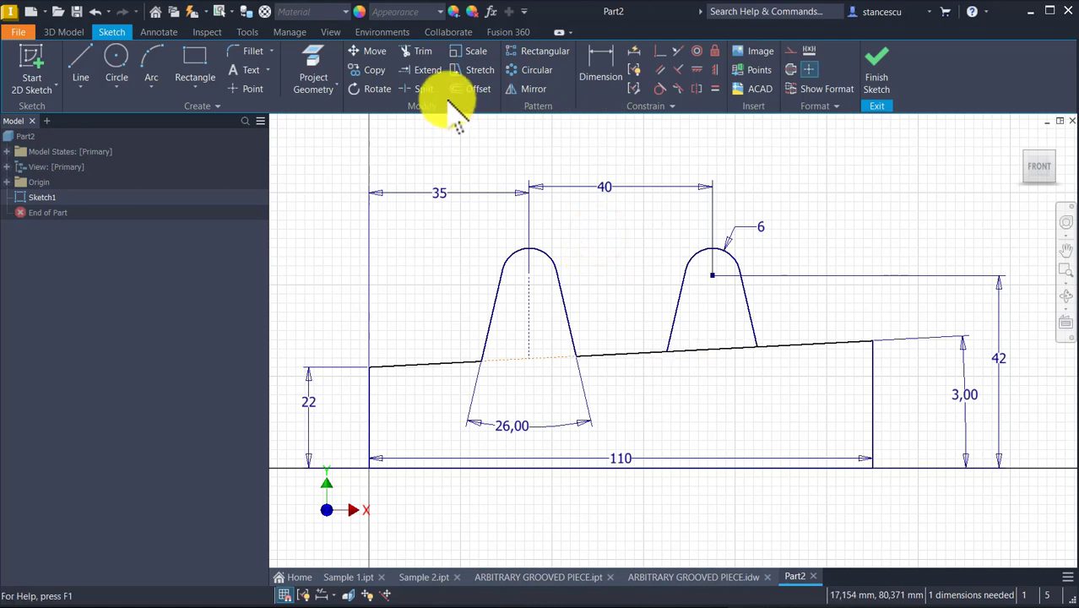
click(429, 56)
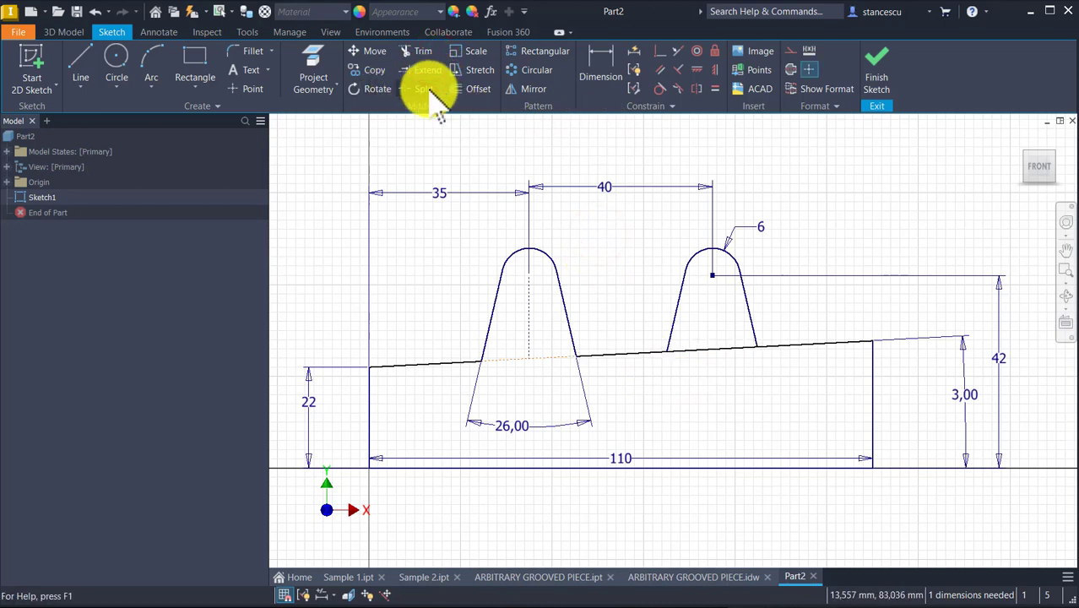
click(429, 89)
click(670, 354)
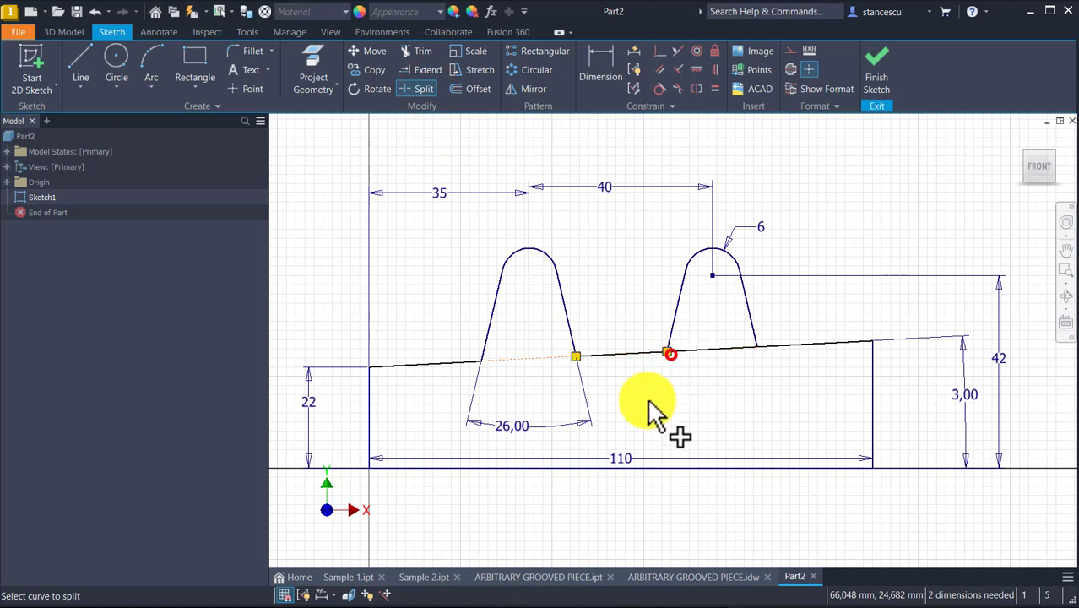
key(Escape)
Convert the sloping segment beneath the right ridge to construction and move the 110 mm dimension below the profile
click(720, 343)
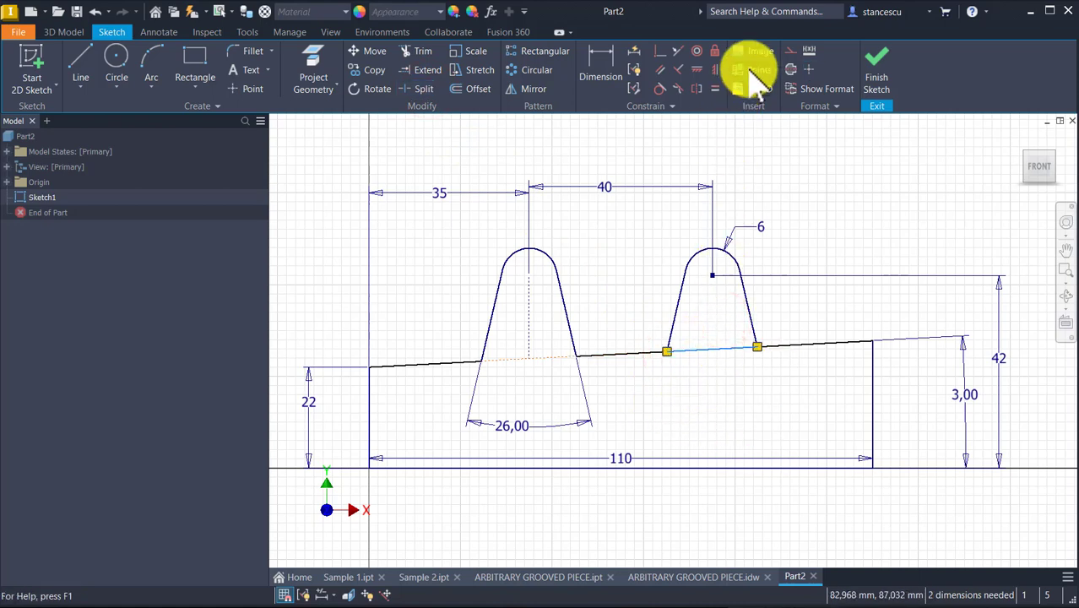
click(812, 209)
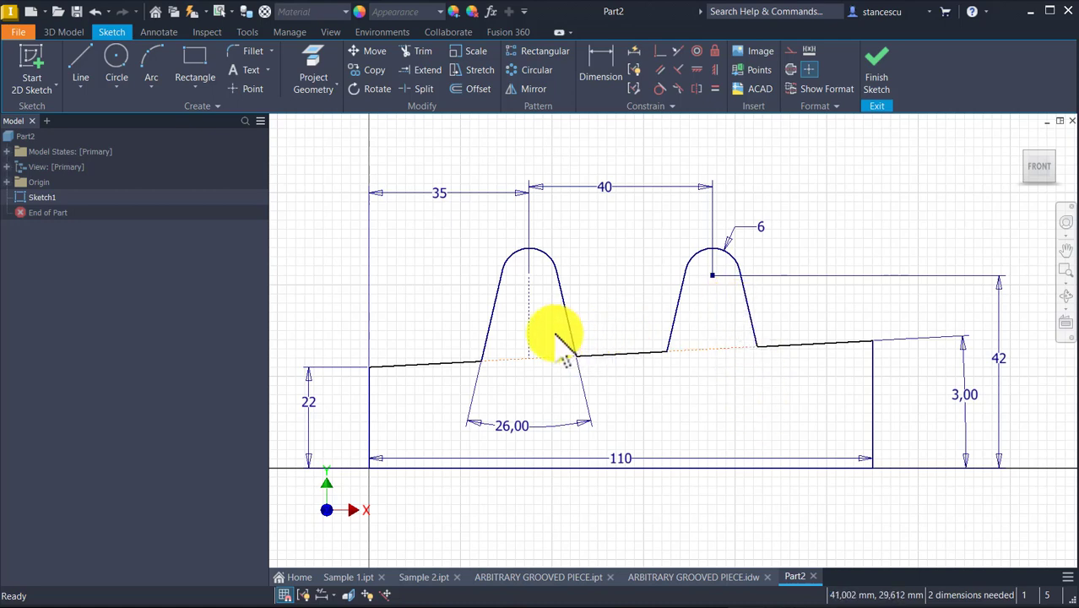
mouse_move(633, 460)
mouse_down()
mouse_move(621, 540)
mouse_move(626, 526)
mouse_up()
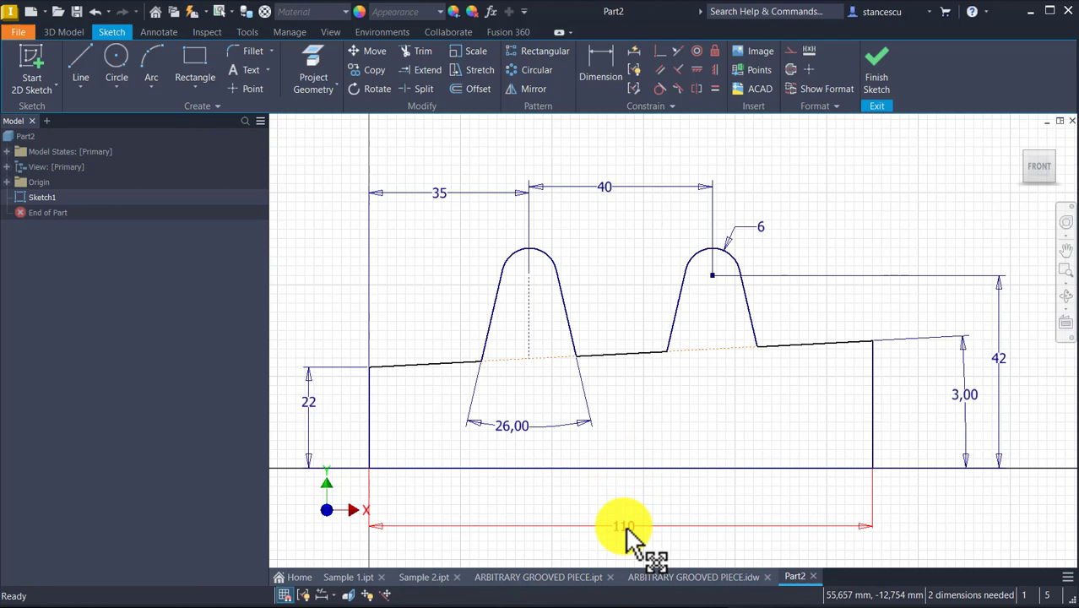
click(848, 186)
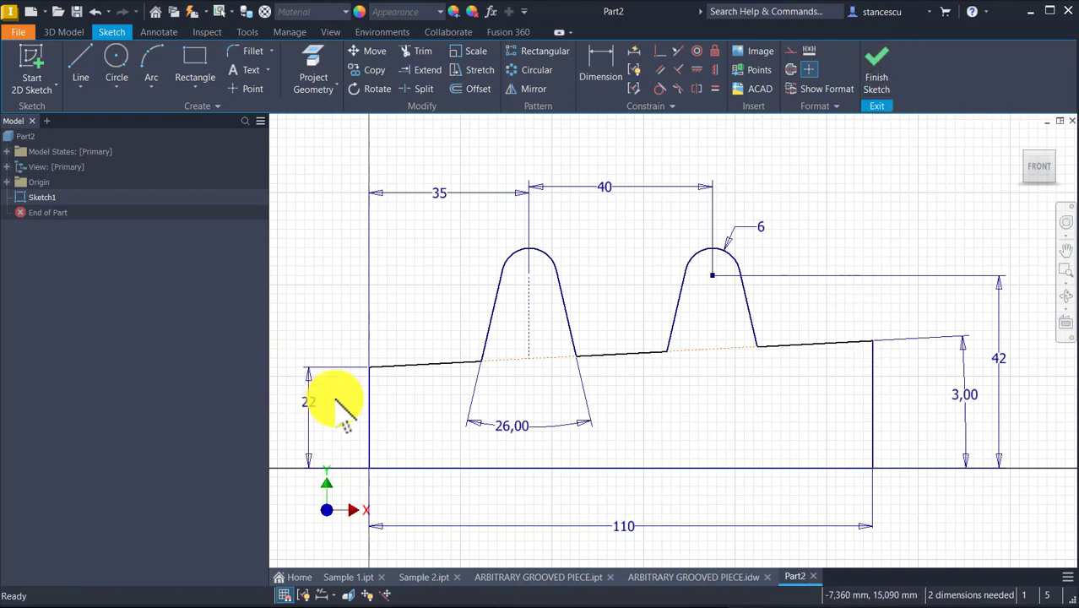
Finish the sketch and extrude the ridged profile 140 mm in the flipped direction
click(878, 74)
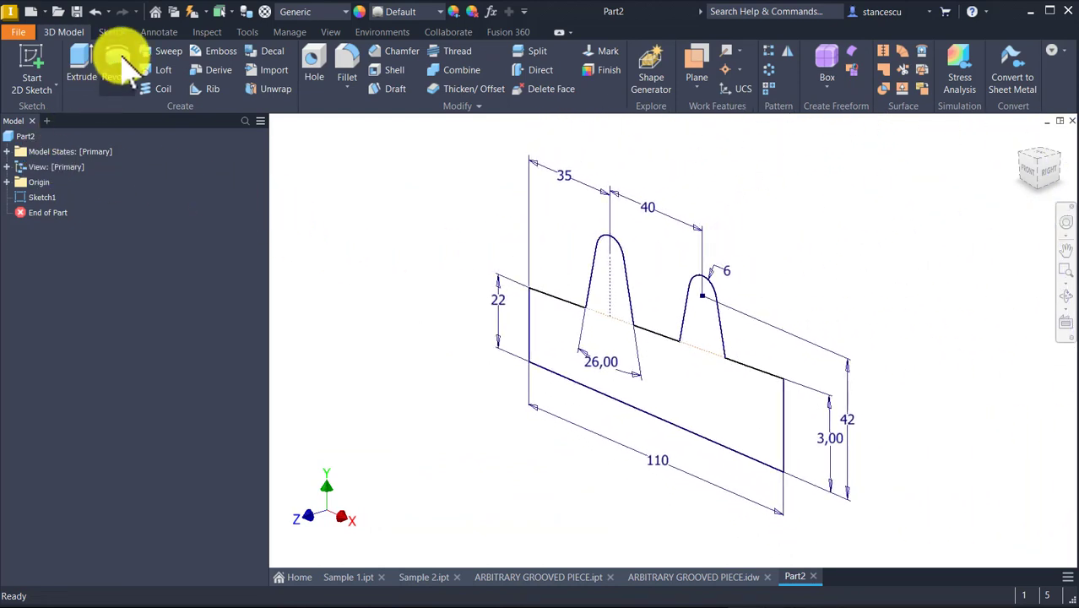
click(81, 62)
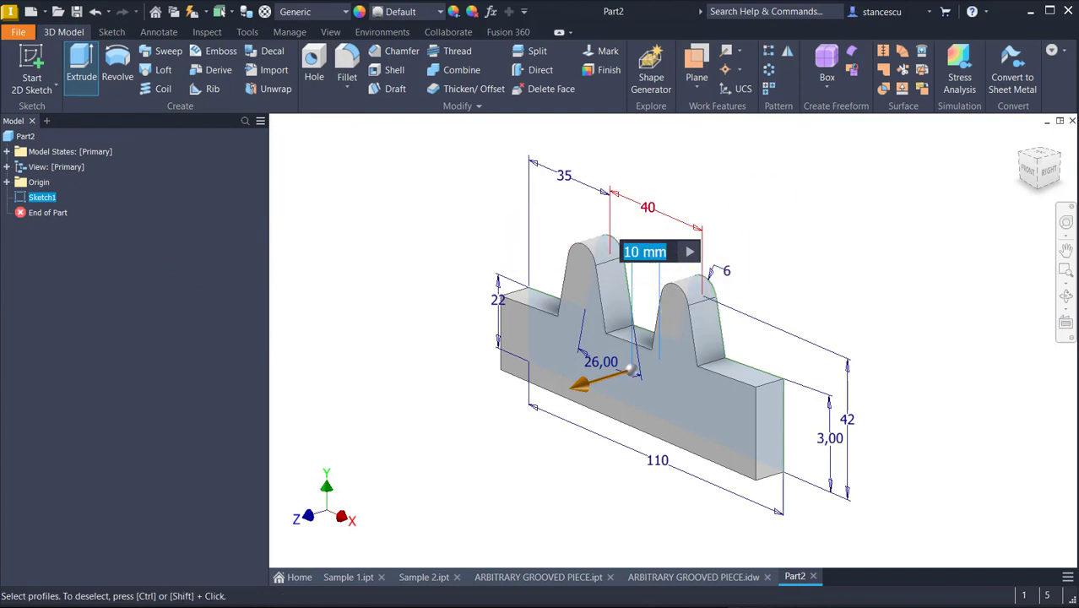
drag(810, 26, 346, 135)
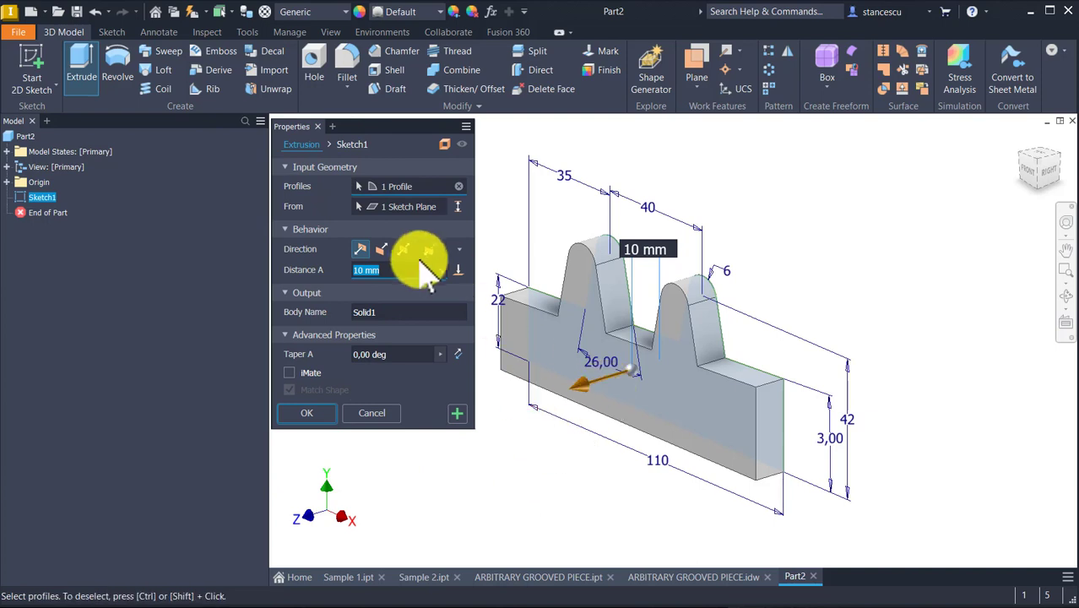
click(381, 248)
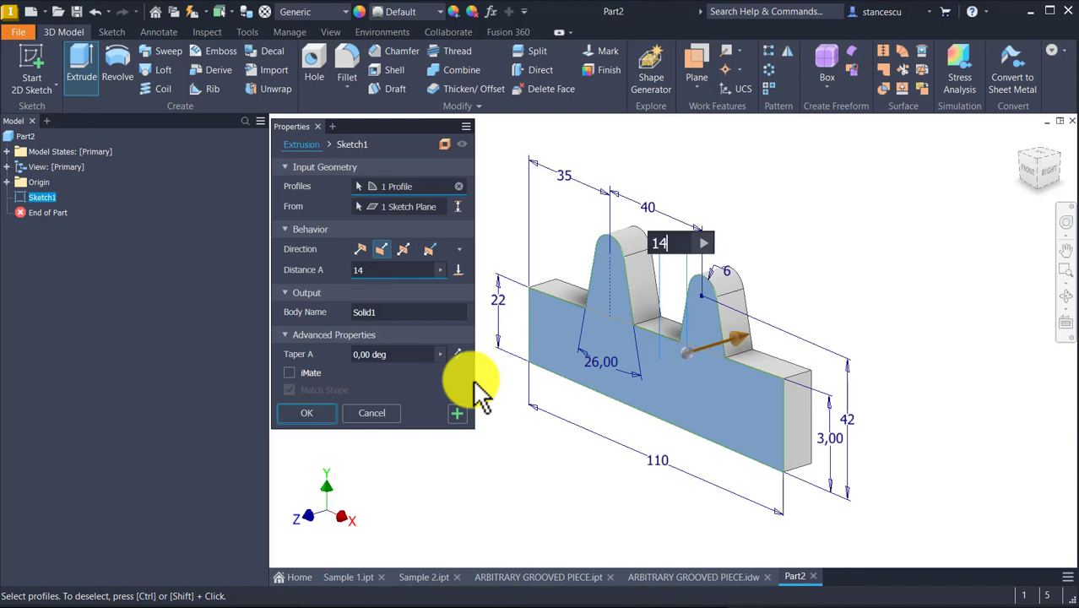
click(320, 414)
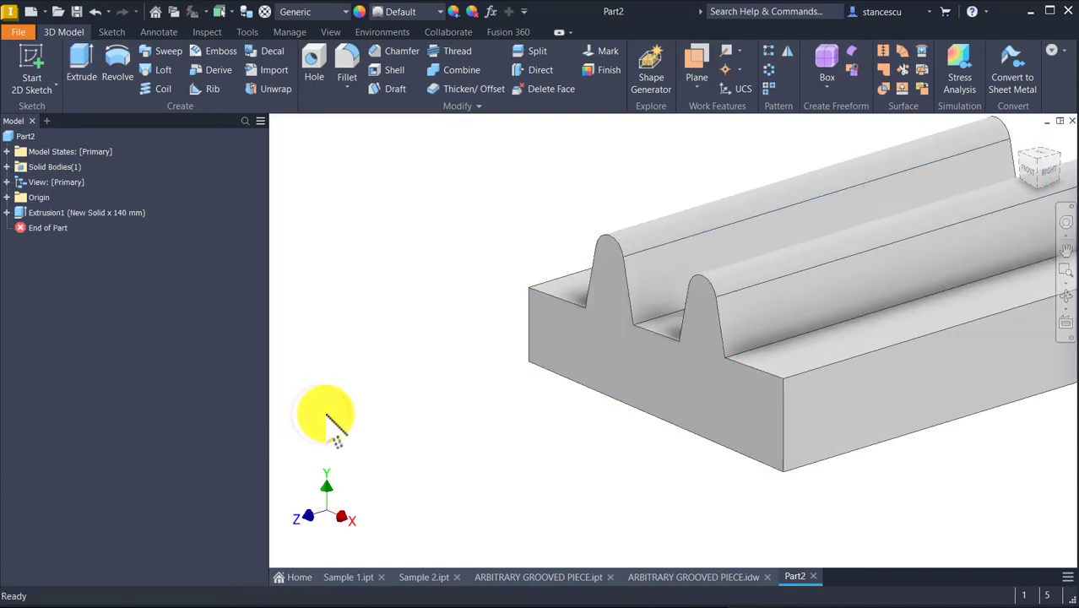
key(F6)
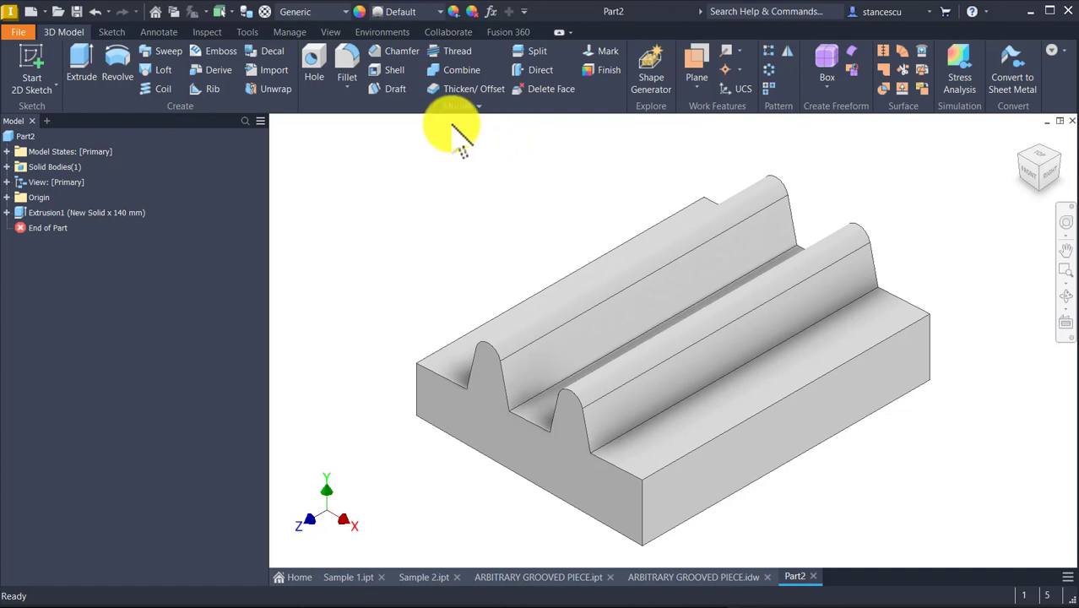
Apply a 10-degree Face Draft to the body's four outer side faces, using the vertical corner edge as pull direction
click(394, 89)
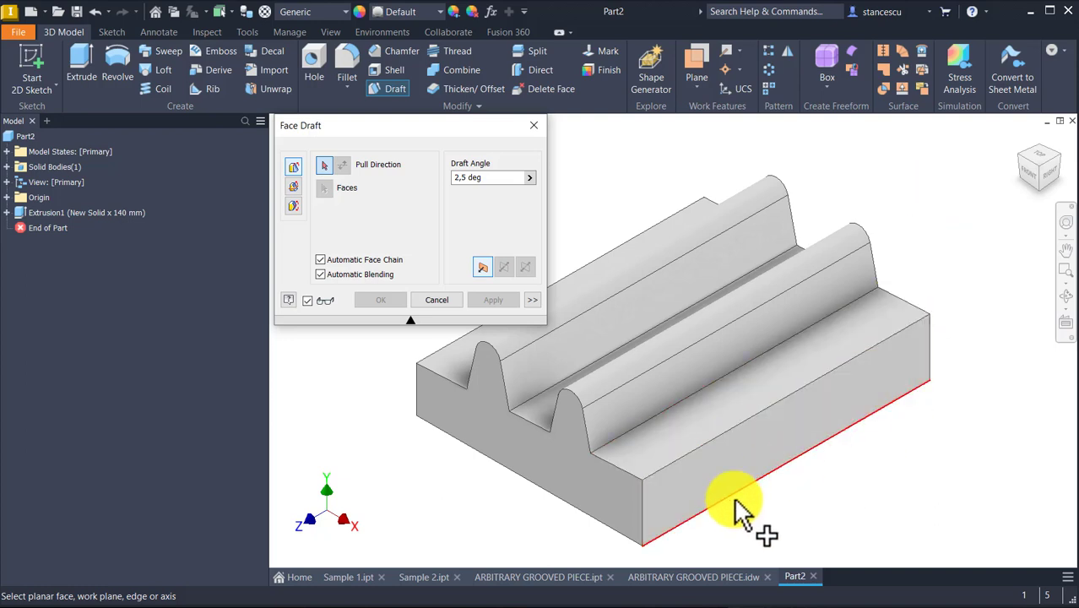
click(644, 505)
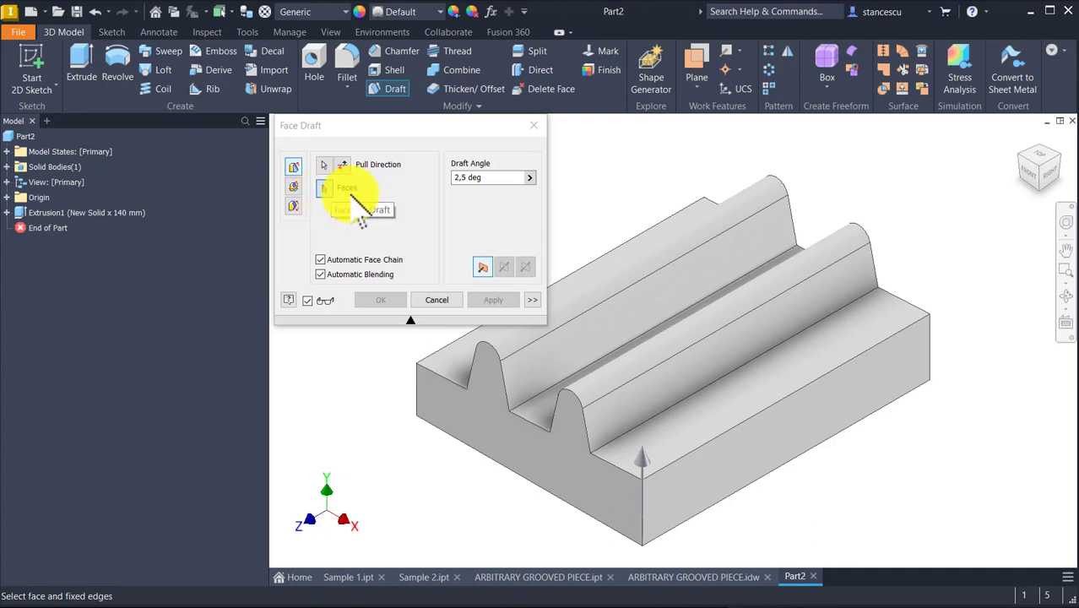
click(724, 496)
click(596, 515)
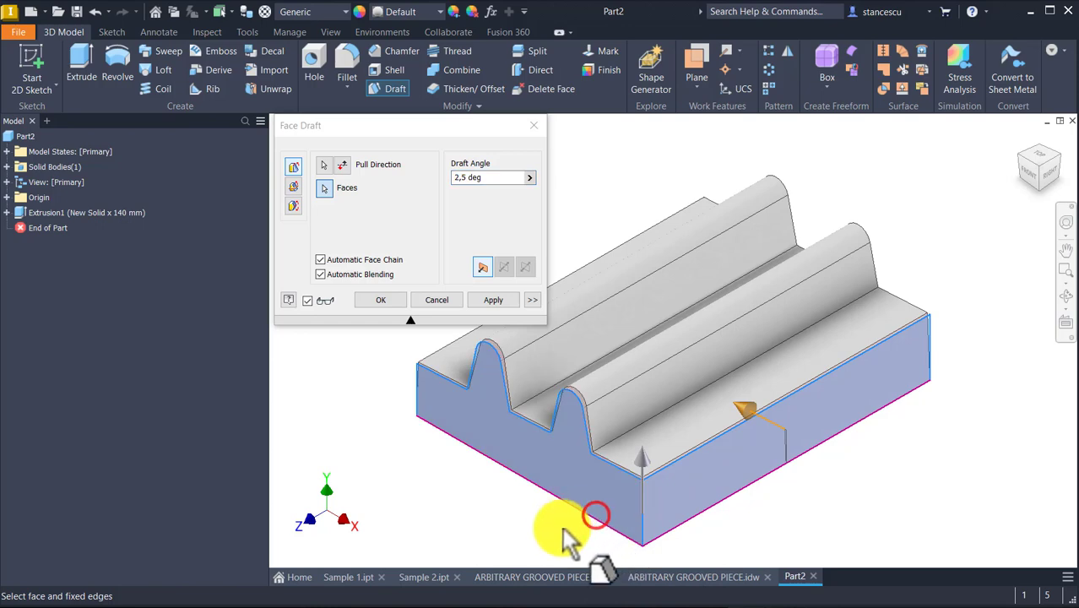
mouse_move(315, 487)
shift+middle_down()
mouse_move(508, 469)
mouse_move(622, 543)
mouse_move(554, 549)
mouse_move(534, 535)
mouse_move(546, 516)
shift+middle_up()
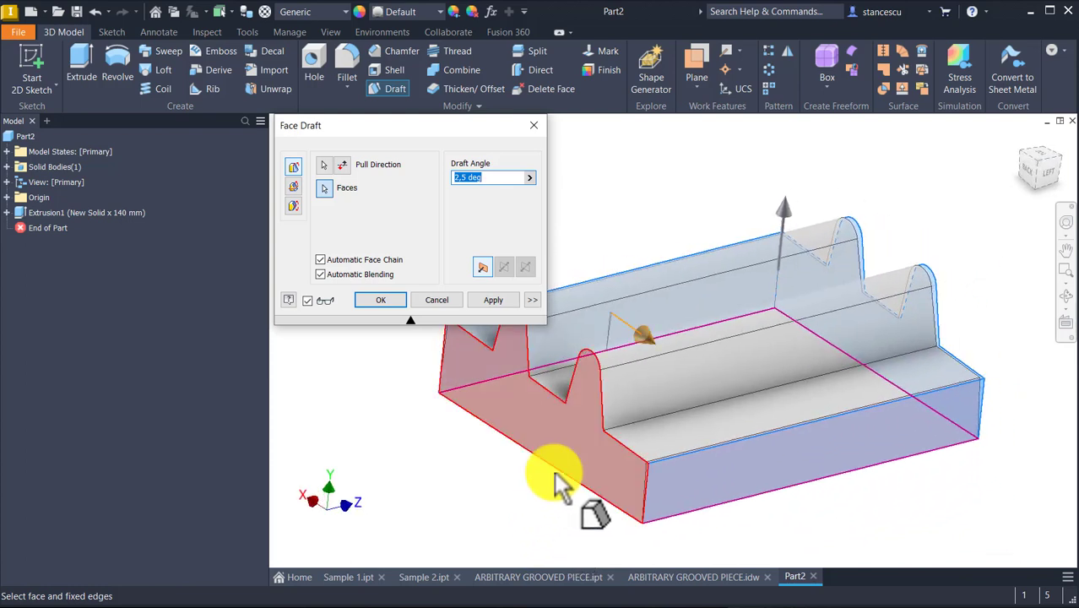
mouse_move(555, 460)
shift+middle_down()
mouse_move(551, 494)
mouse_move(511, 489)
mouse_move(451, 292)
shift+middle_up()
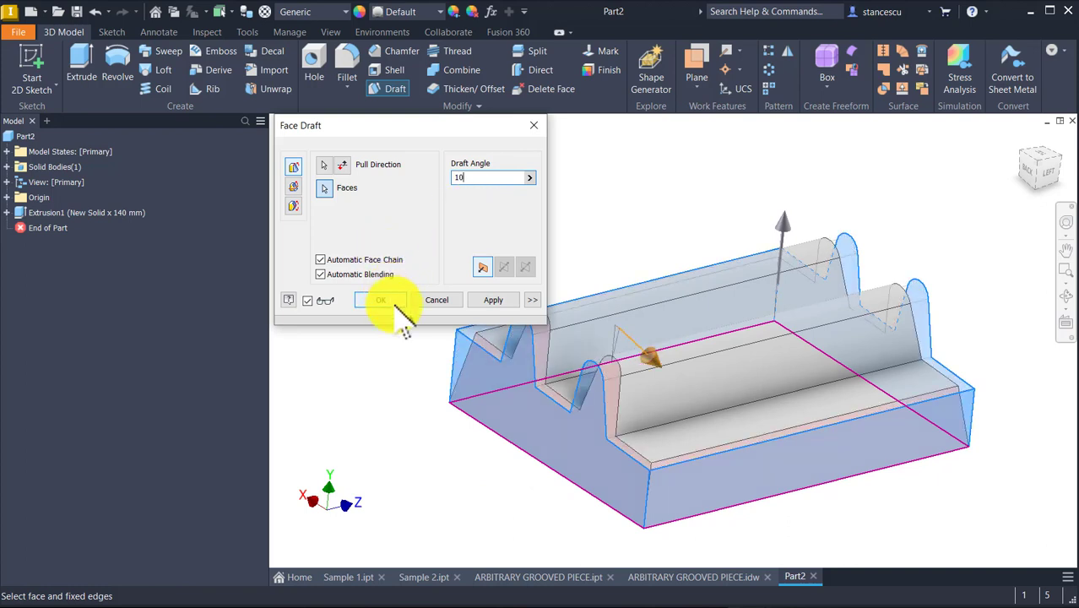
click(394, 304)
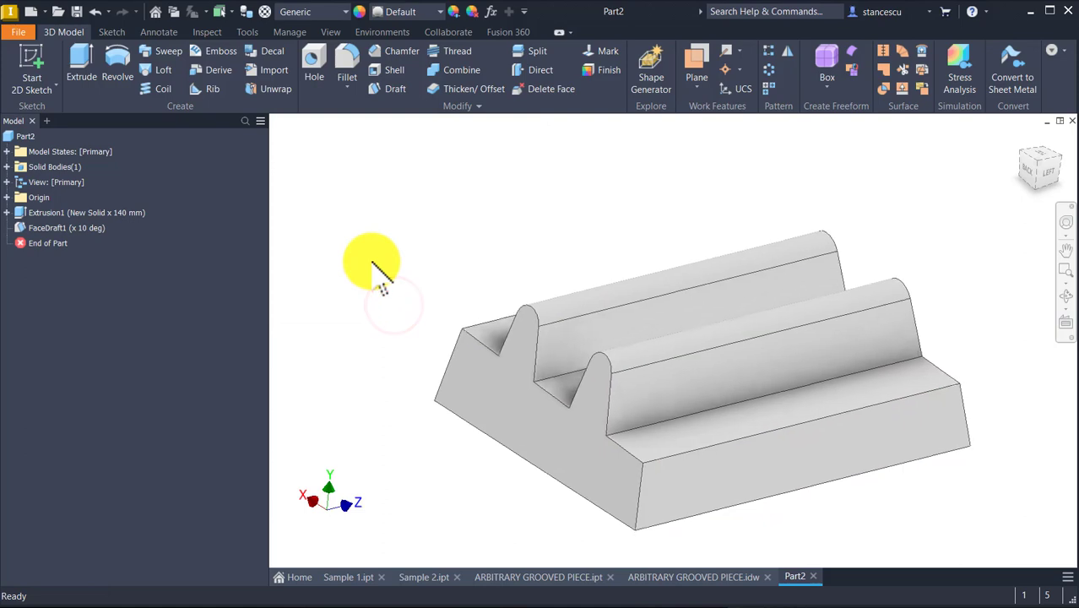
key(F6)
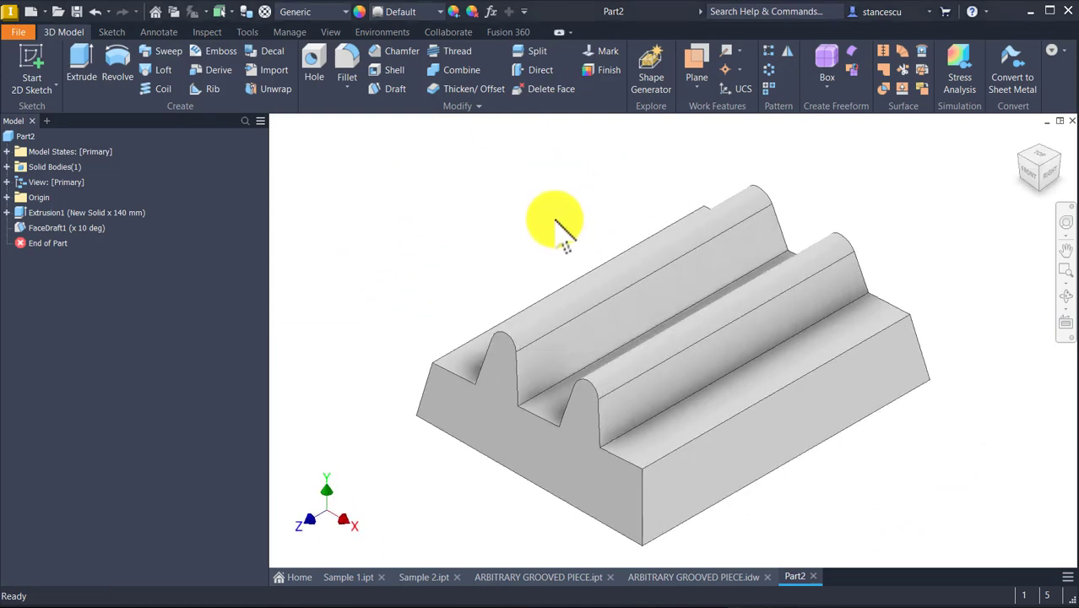
Examine the R3 and R8 fillet callouts on the shaded isometric view in the ARBITRARY GROOVED PIECE.idw drawing
click(694, 576)
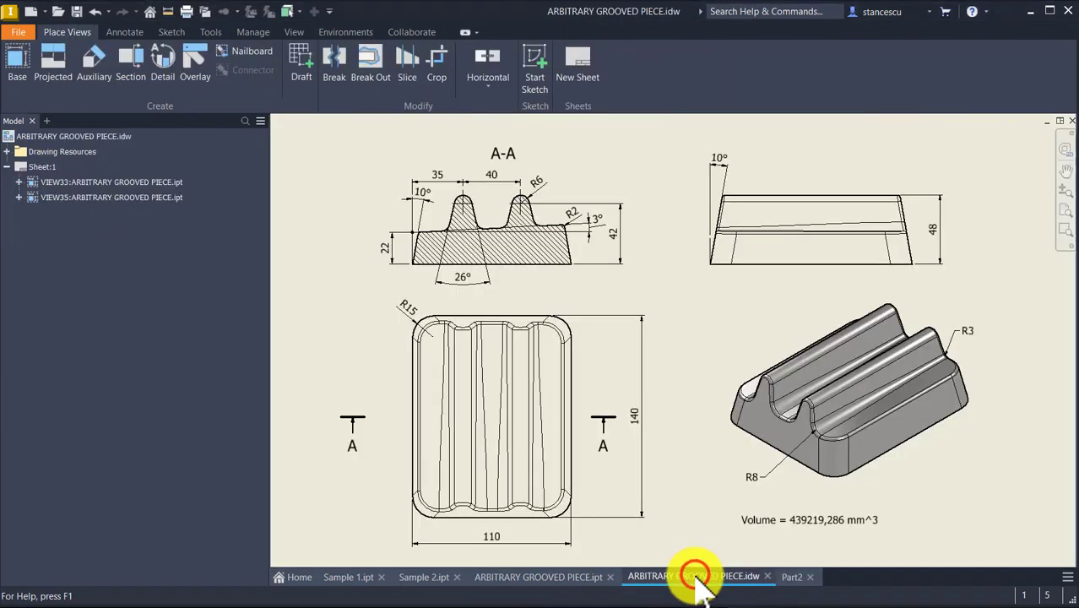
scroll(945, 355, up, 3)
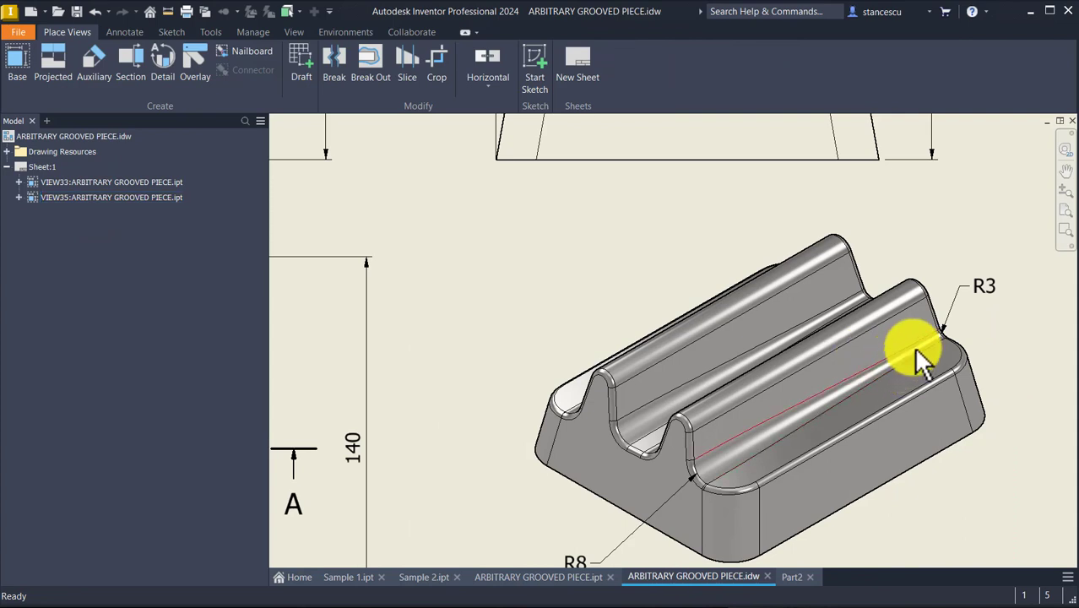
middle_drag(976, 304, 979, 245)
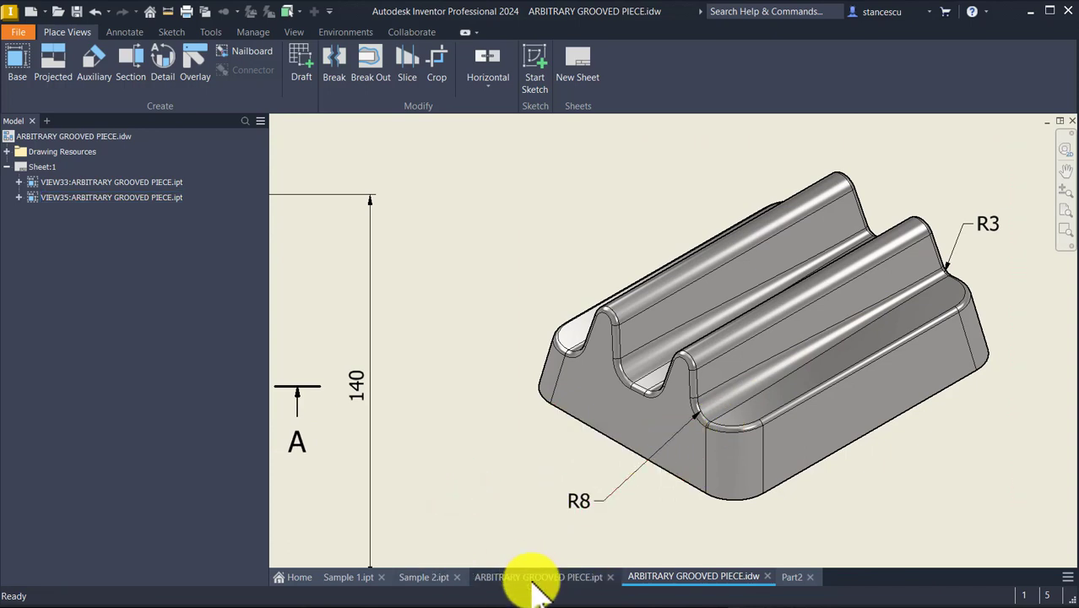
Inspect the tapering fillets along the ridge feet in ARBITRARY GROOVED PIECE.ipt and recheck their radii on the drawing
mouse_move(534, 591)
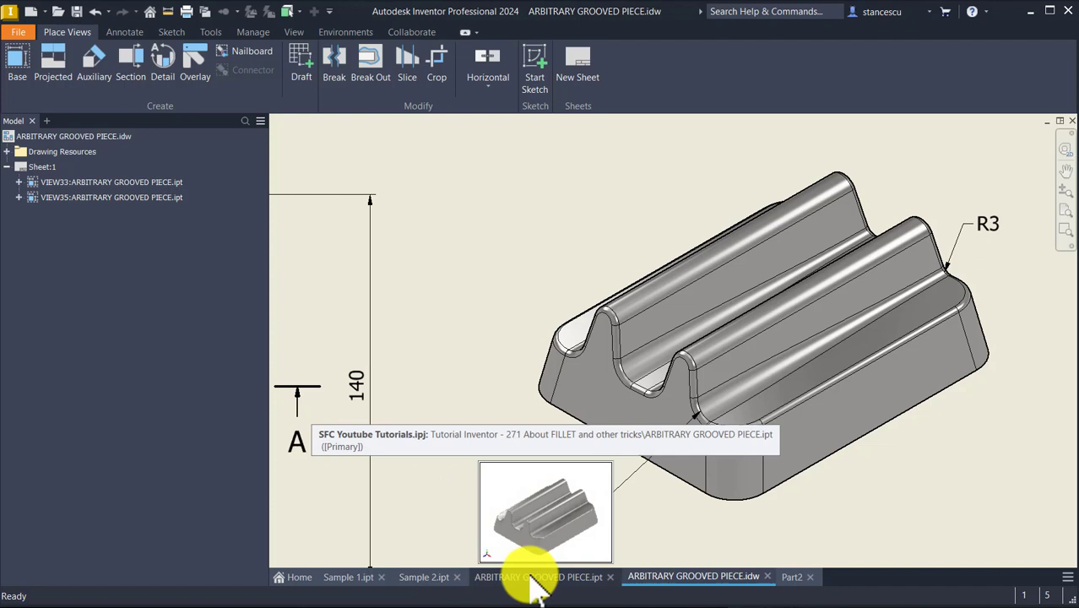
click(533, 581)
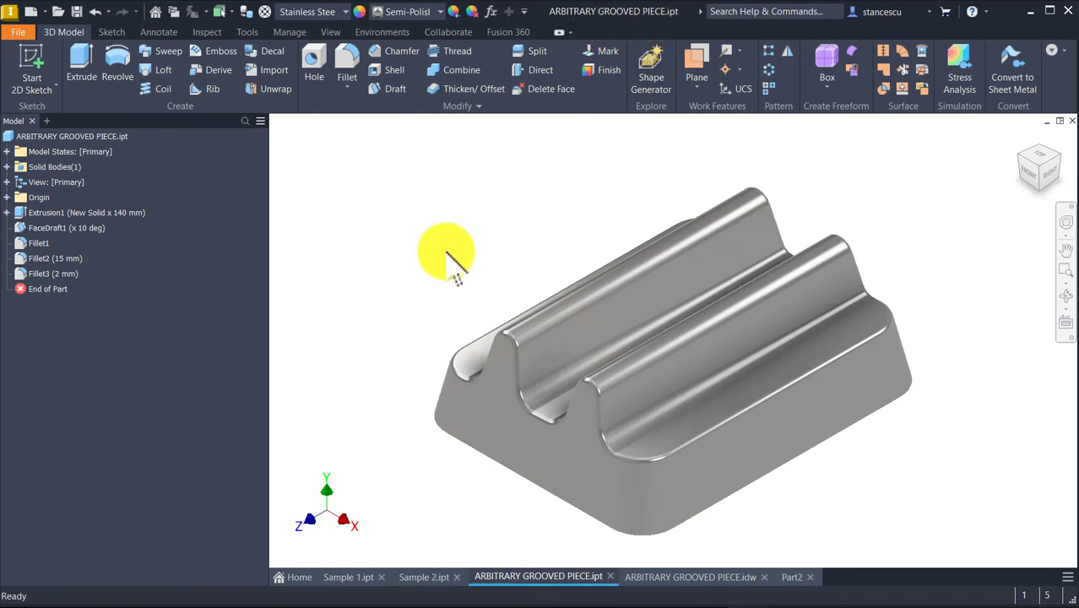
shift+middle_drag(446, 250, 568, 433)
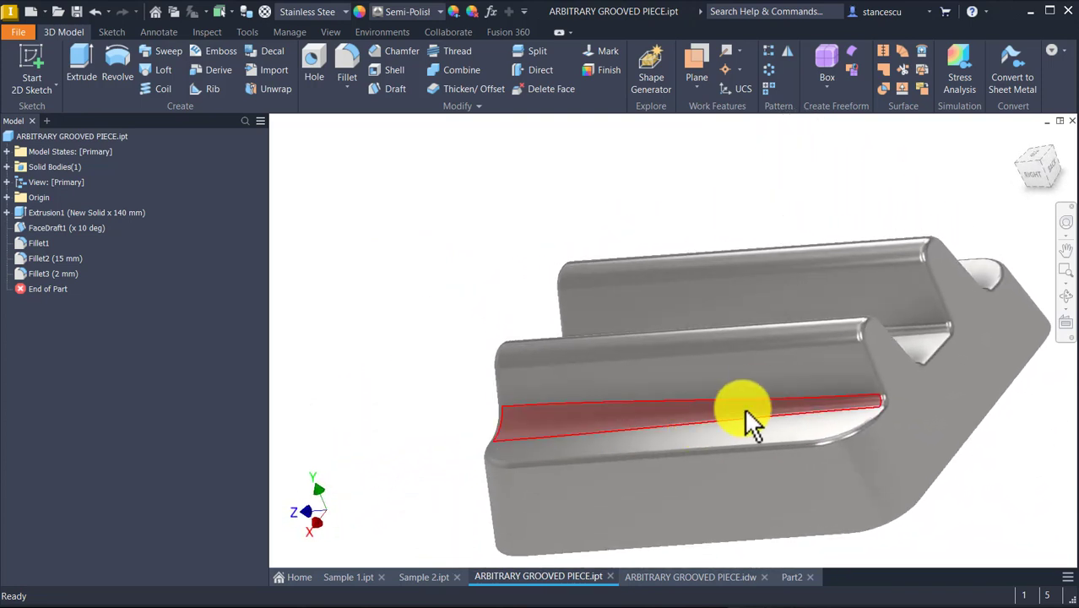
shift+middle_drag(667, 451, 855, 321)
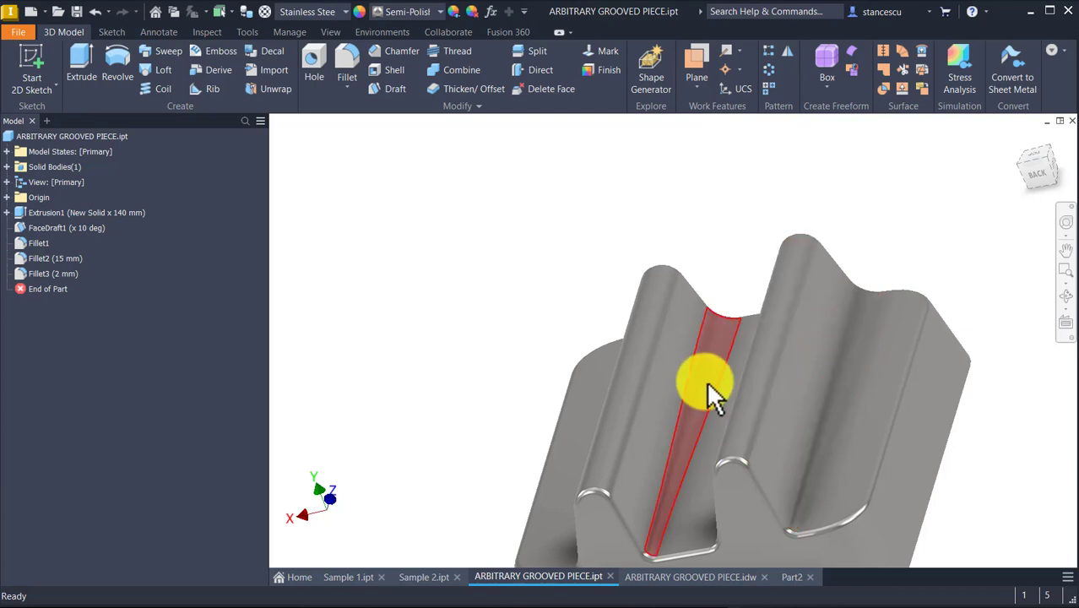
shift+middle_drag(748, 363, 504, 366)
click(502, 363)
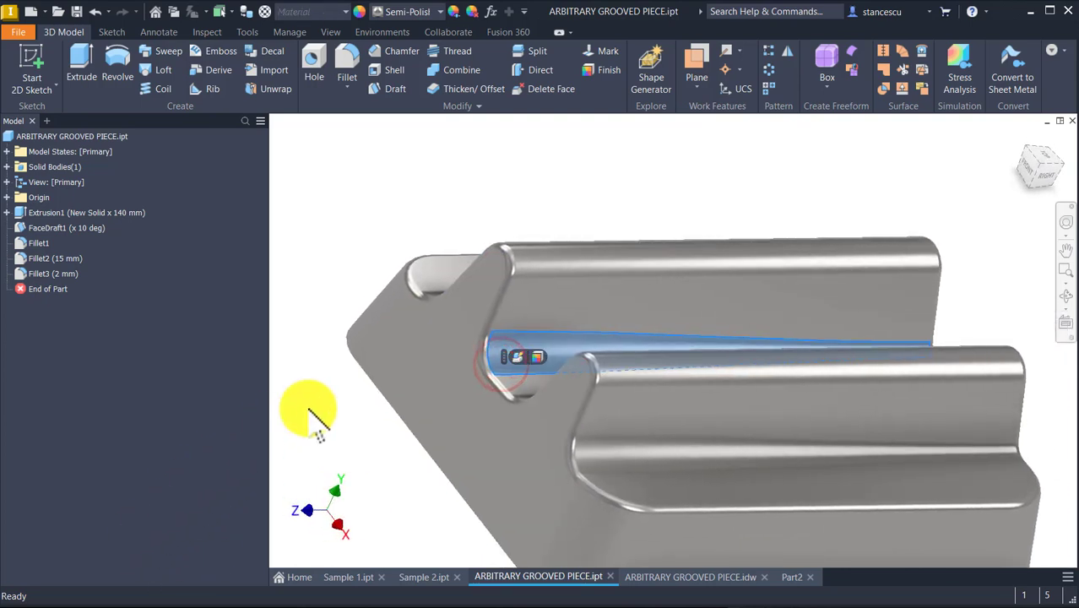
click(365, 432)
key(F6)
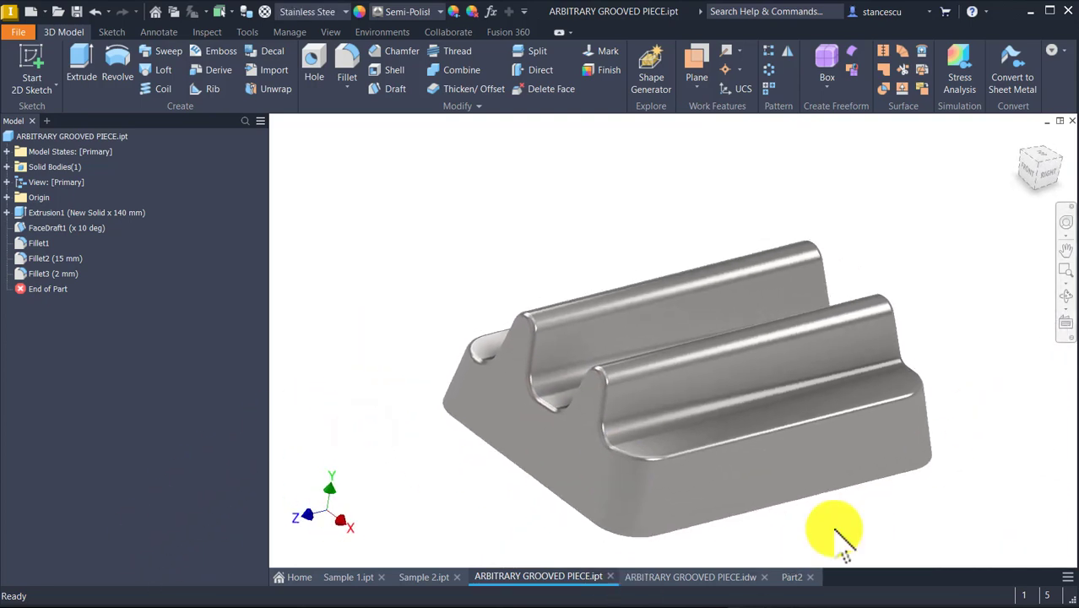
click(681, 579)
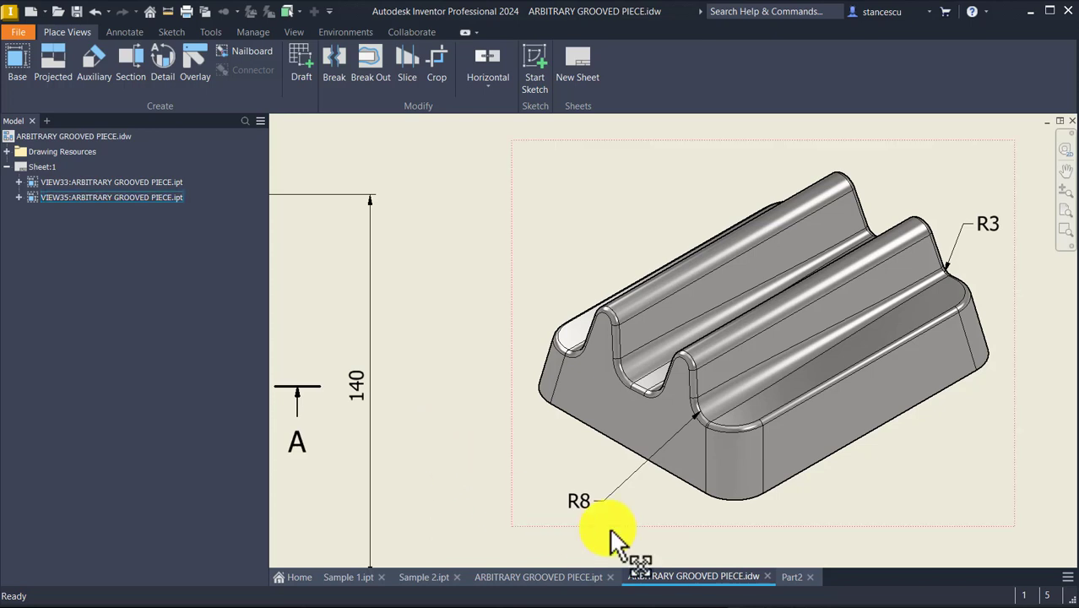
Switch to Part2 and add a variable-radius fillet along the right ridge's outer foot, 8 mm at the front and 3 mm at the rear
click(797, 576)
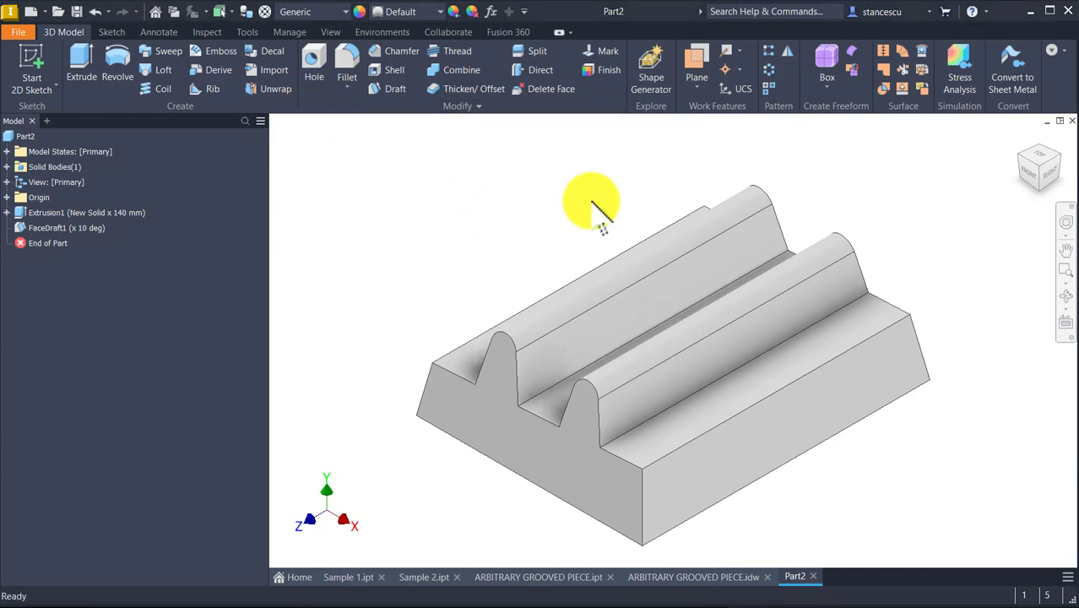
middle_drag(593, 202, 718, 194)
key(Escape)
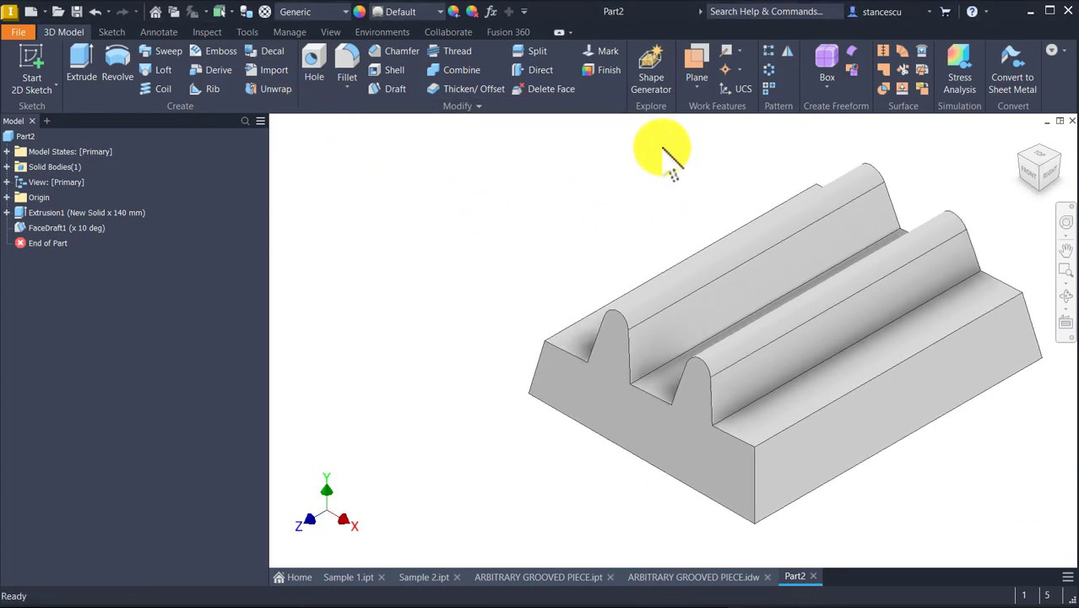
click(349, 54)
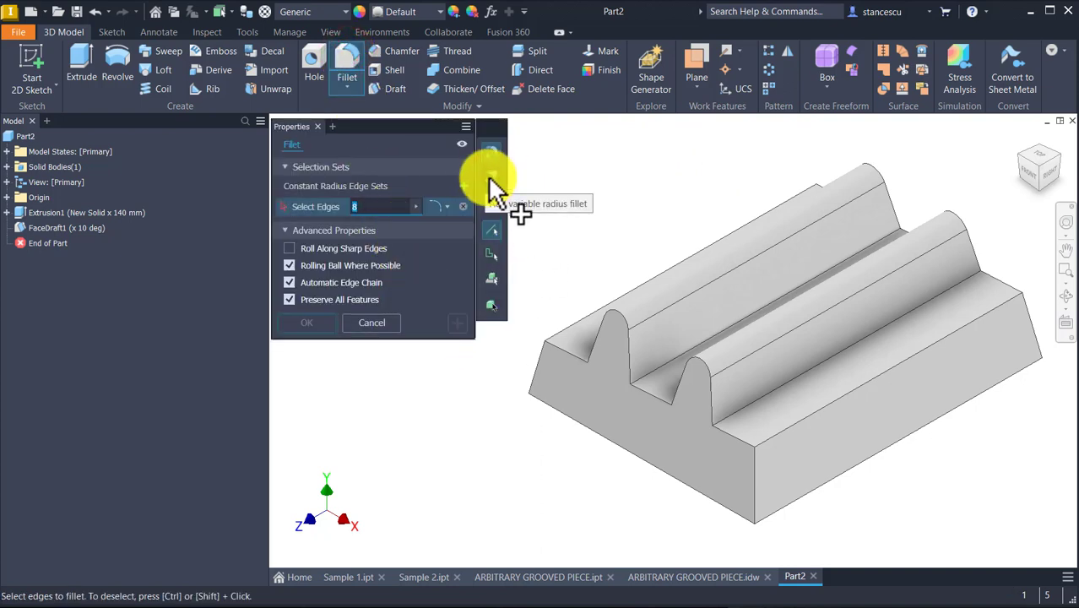
click(490, 178)
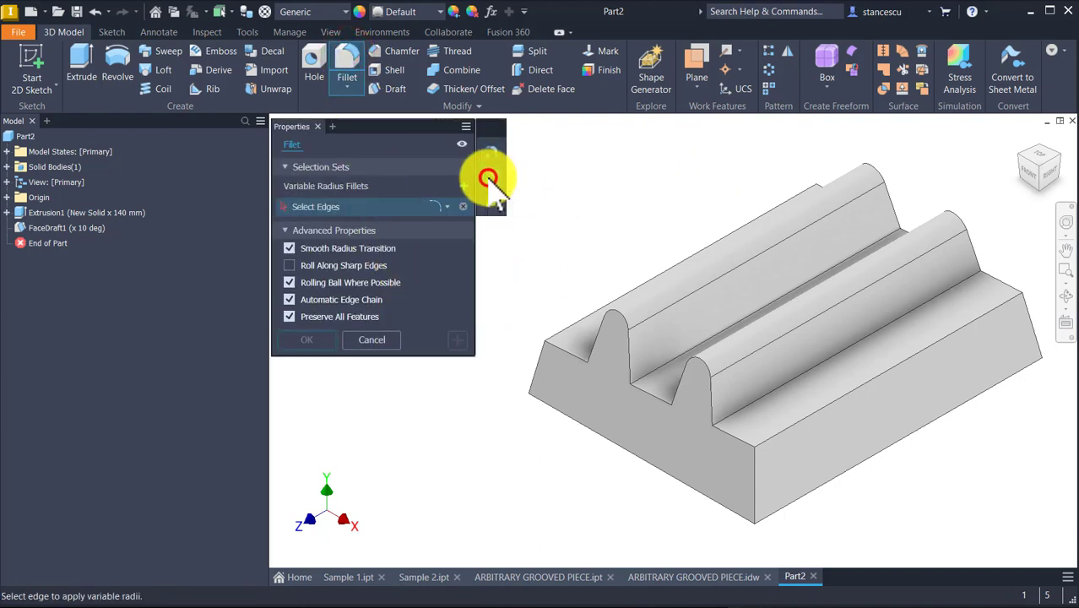
click(766, 395)
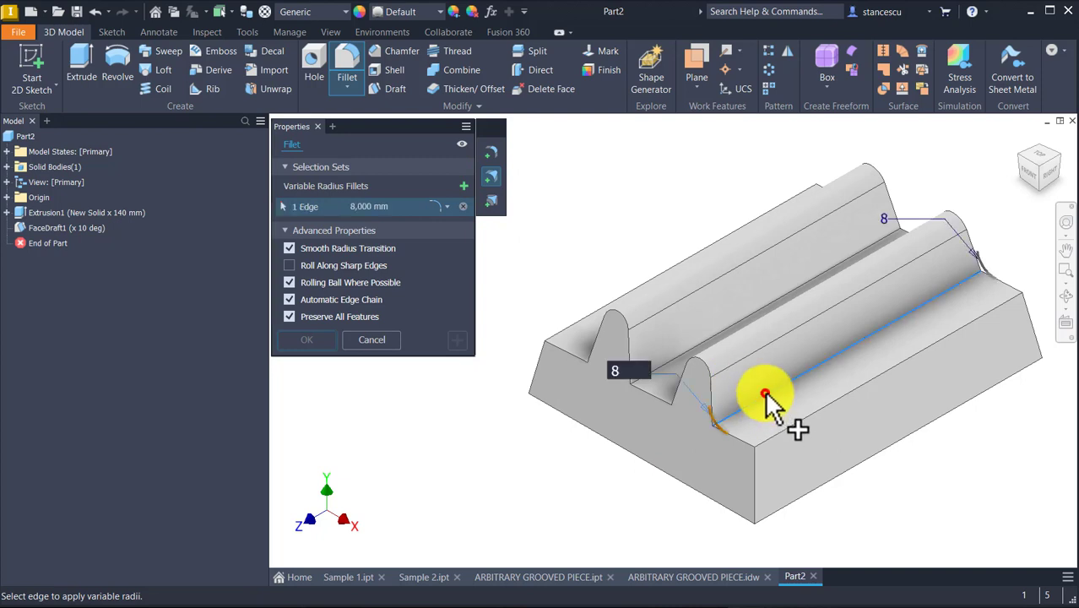
click(884, 217)
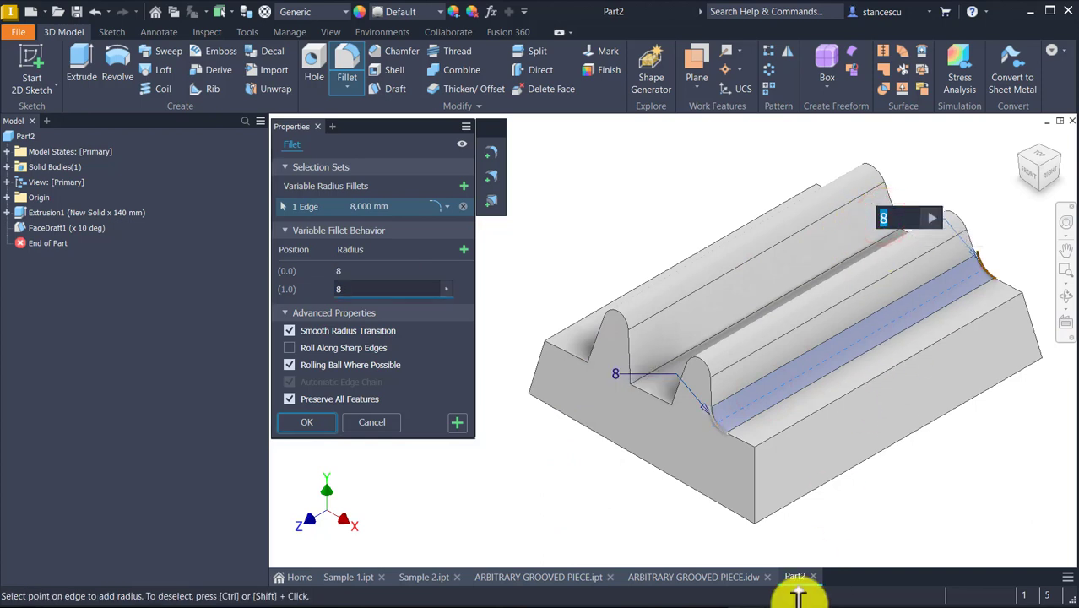
text(3)
key(Return)
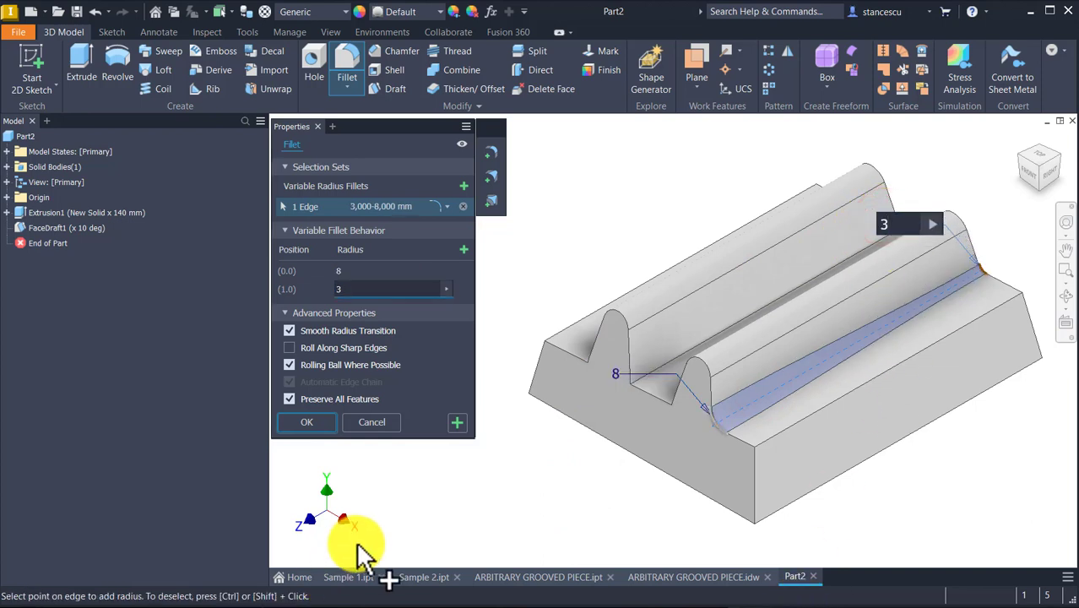
Add a second variable fillet set along the left ridge's foot in the central groove, 8 mm at the front and 3 mm at the rear
click(464, 187)
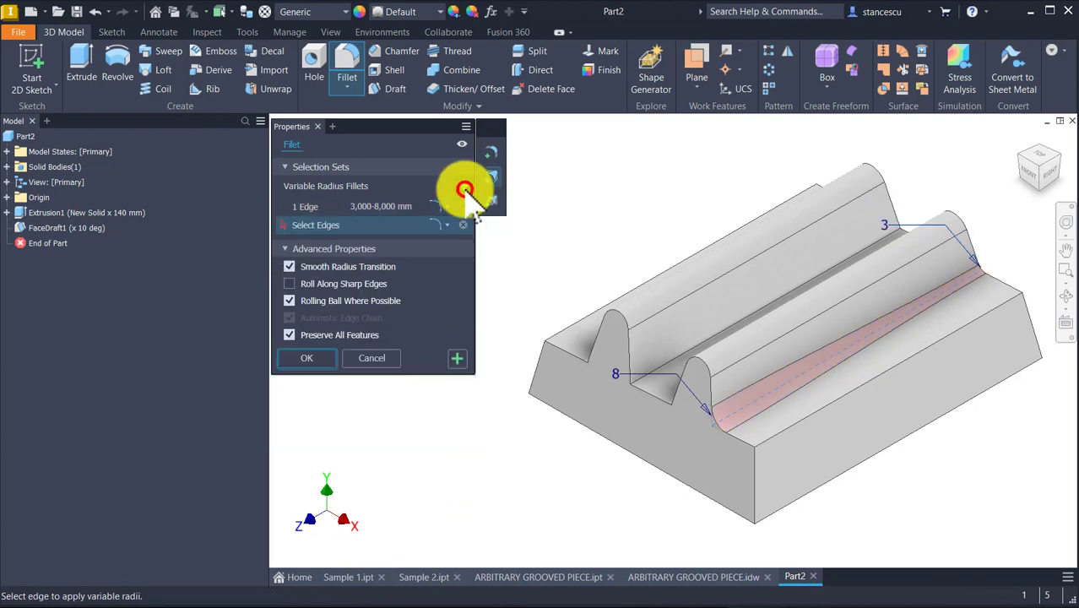
click(676, 363)
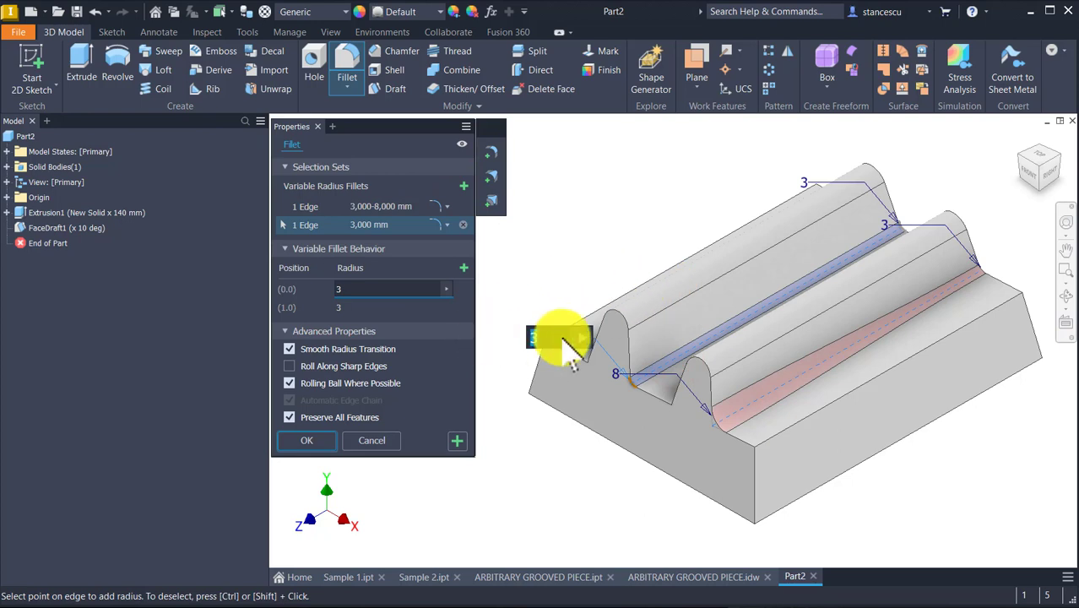
click(536, 337)
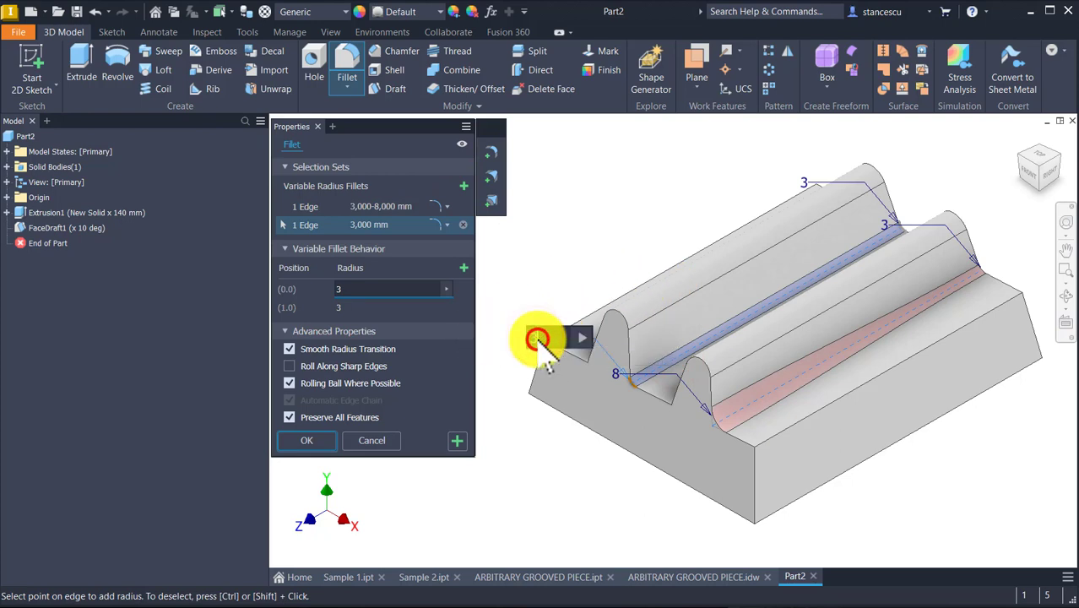
double_click(538, 339)
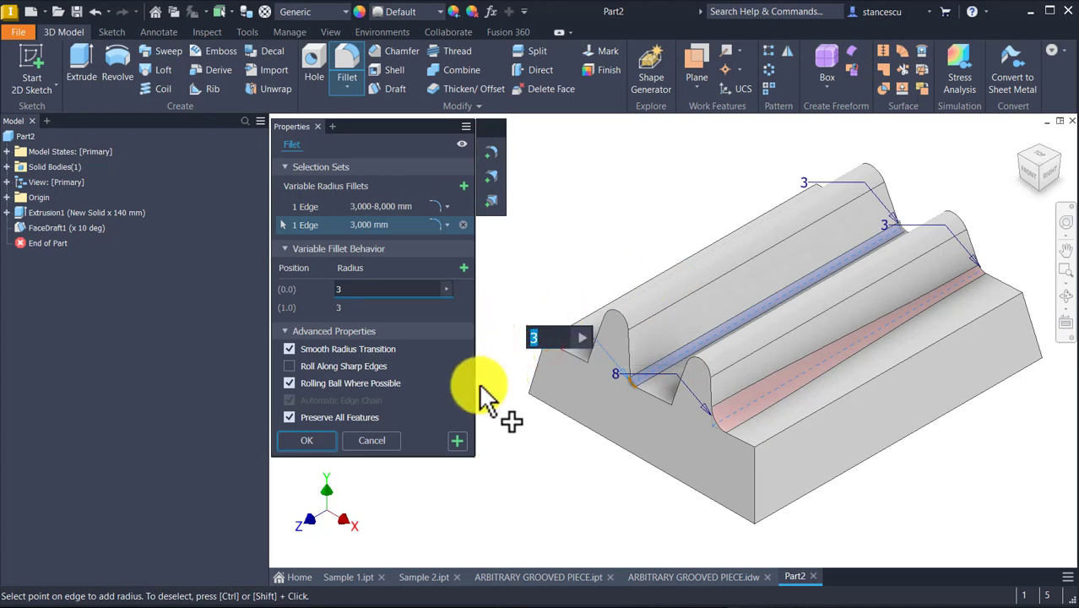
text(8)
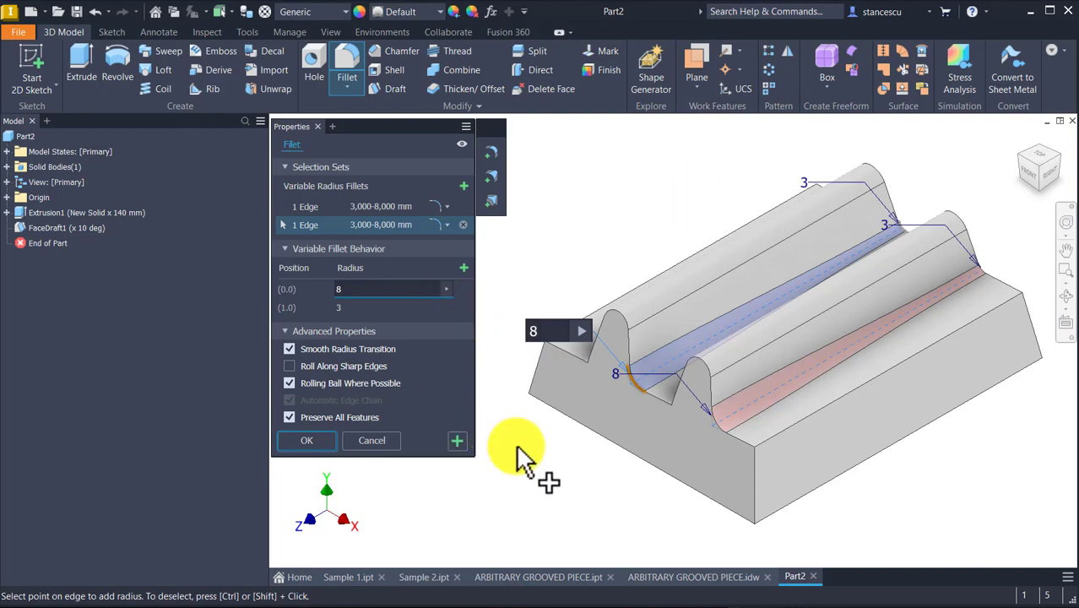
Add a third variable fillet set along the left ridge's outer foot, 8 mm at the front and 3 mm at the rear
shift+middle_drag(516, 447, 701, 338)
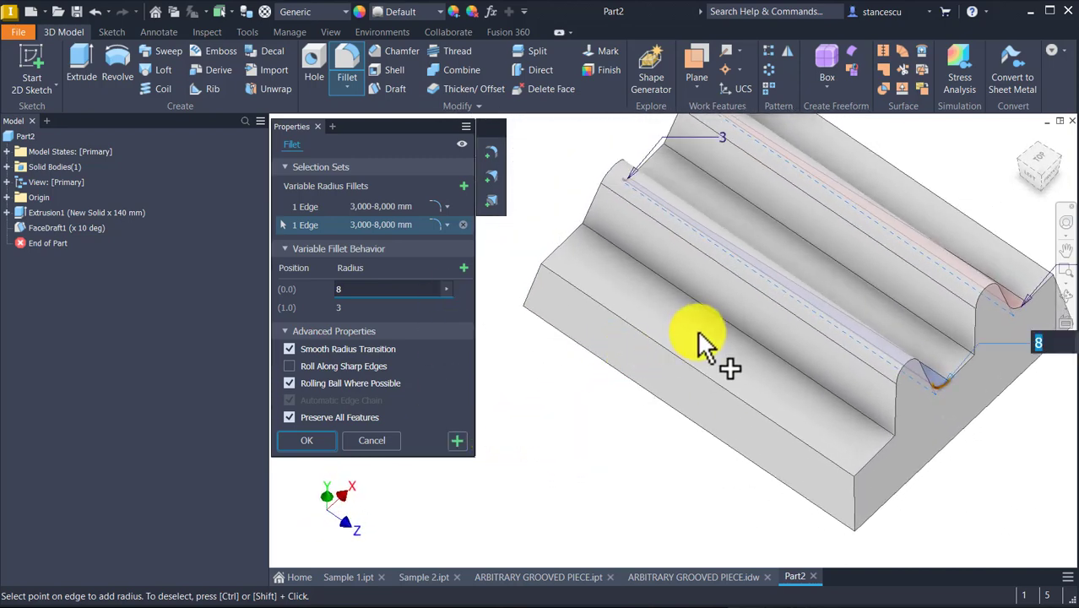
click(464, 186)
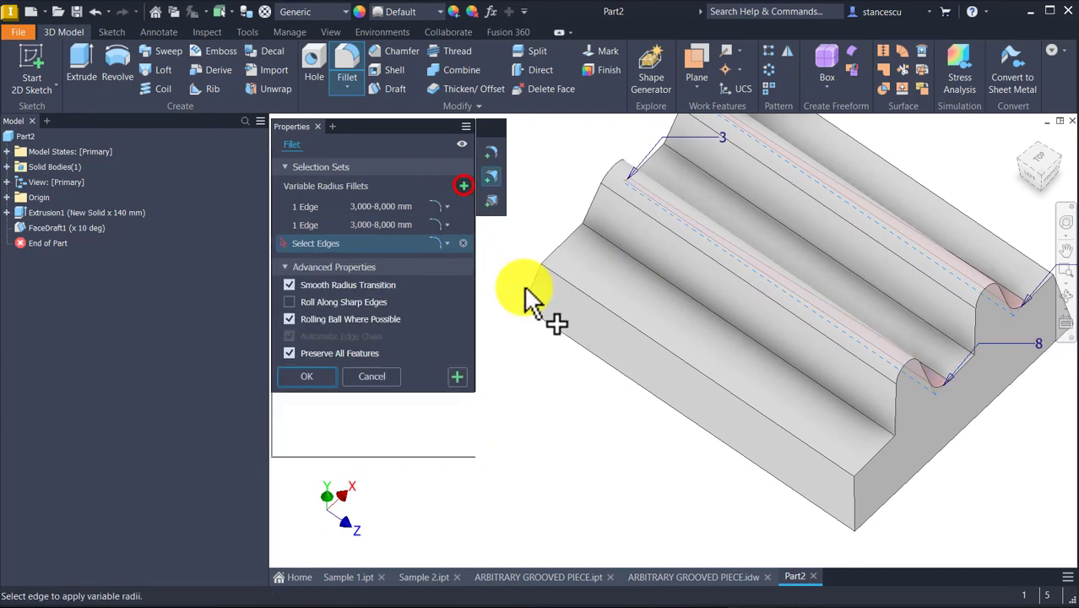
click(779, 371)
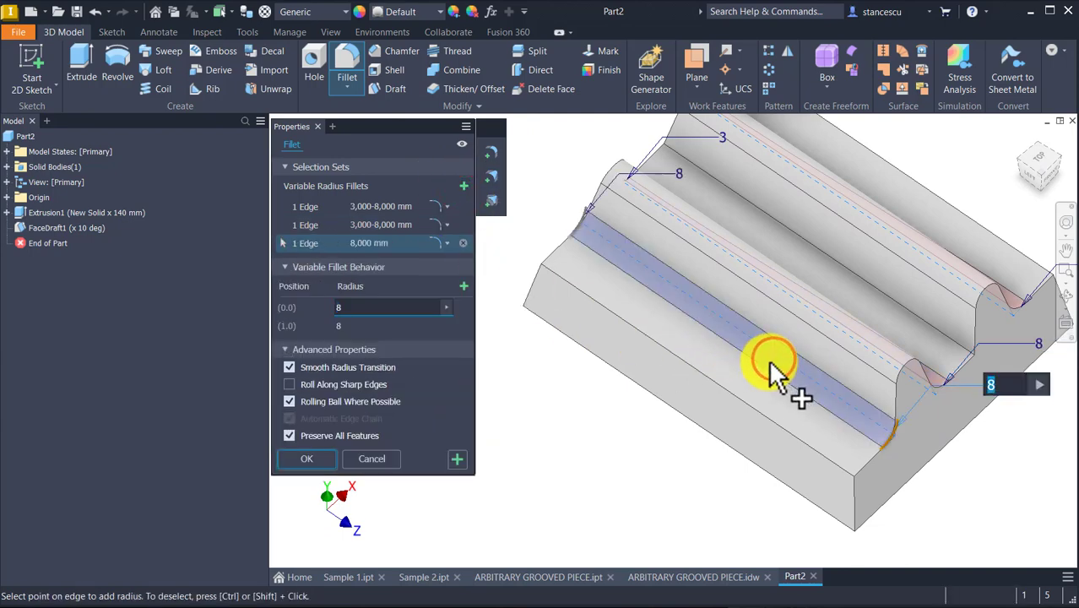
shift+middle_drag(771, 367, 627, 361)
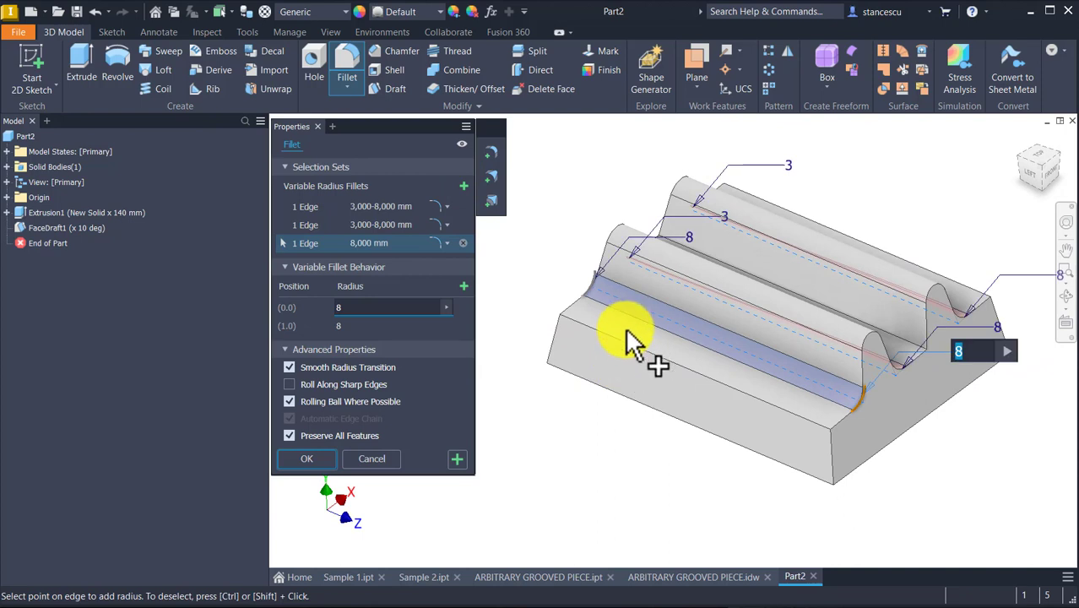
click(690, 237)
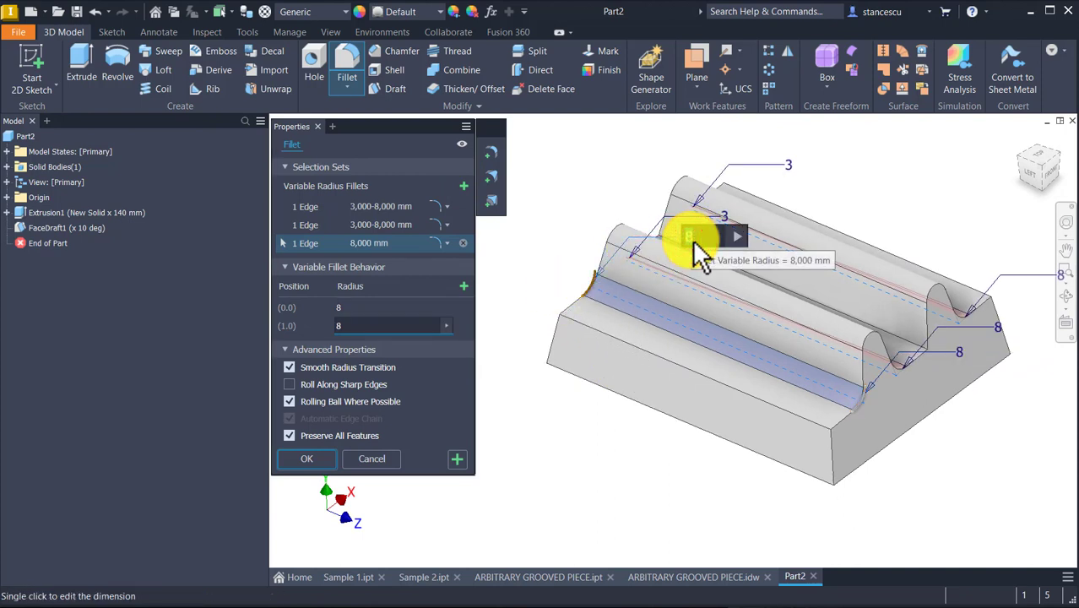
text(3)
key(Return)
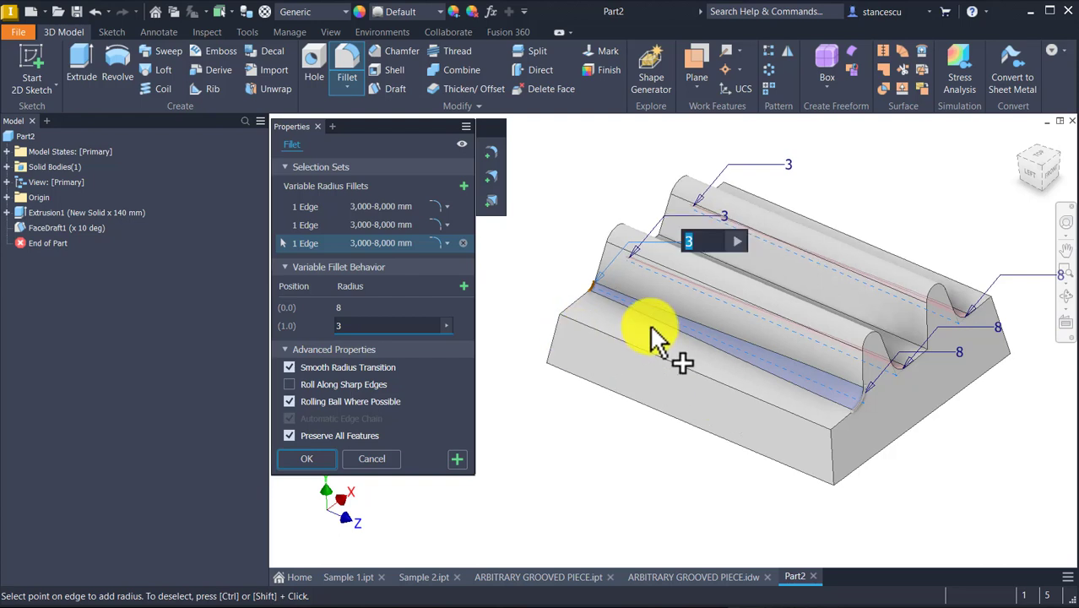
Add a fourth variable fillet set along the right ridge's foot in the central groove, 8 mm front and 3 mm rear, and finish the fillet feature
click(465, 185)
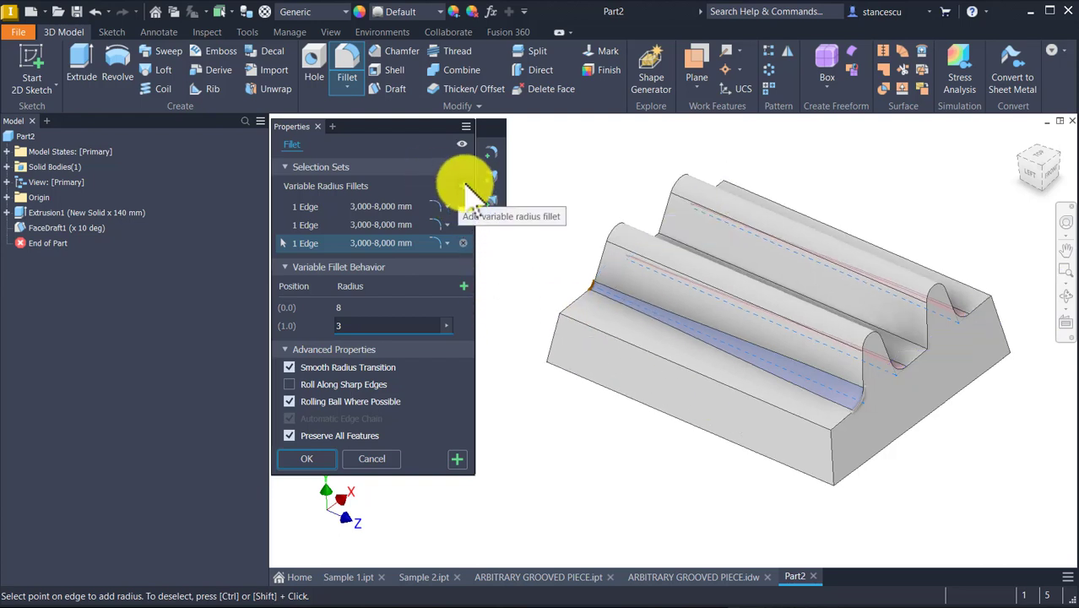
shift+middle_drag(549, 245, 673, 250)
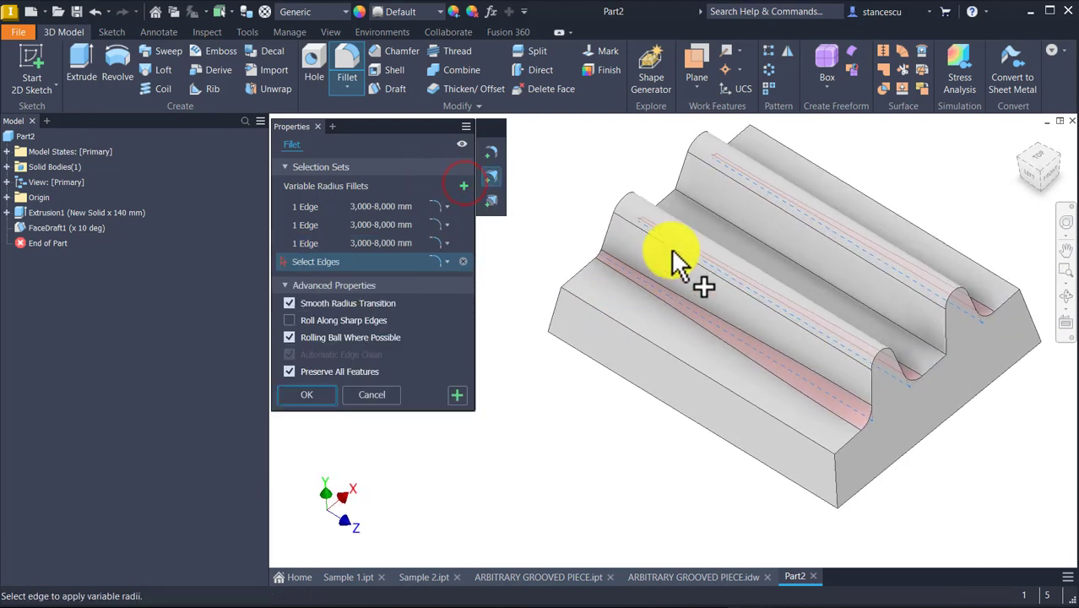
click(736, 239)
shift+middle_drag(737, 239, 590, 289)
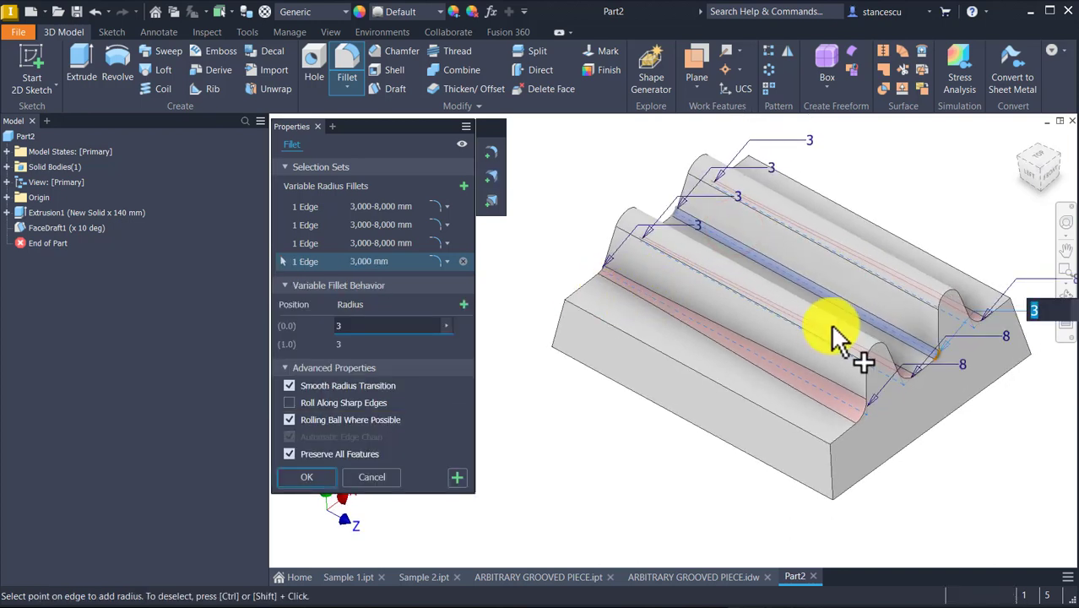
shift+middle_drag(691, 234, 978, 374)
double_click(1002, 305)
text(8)
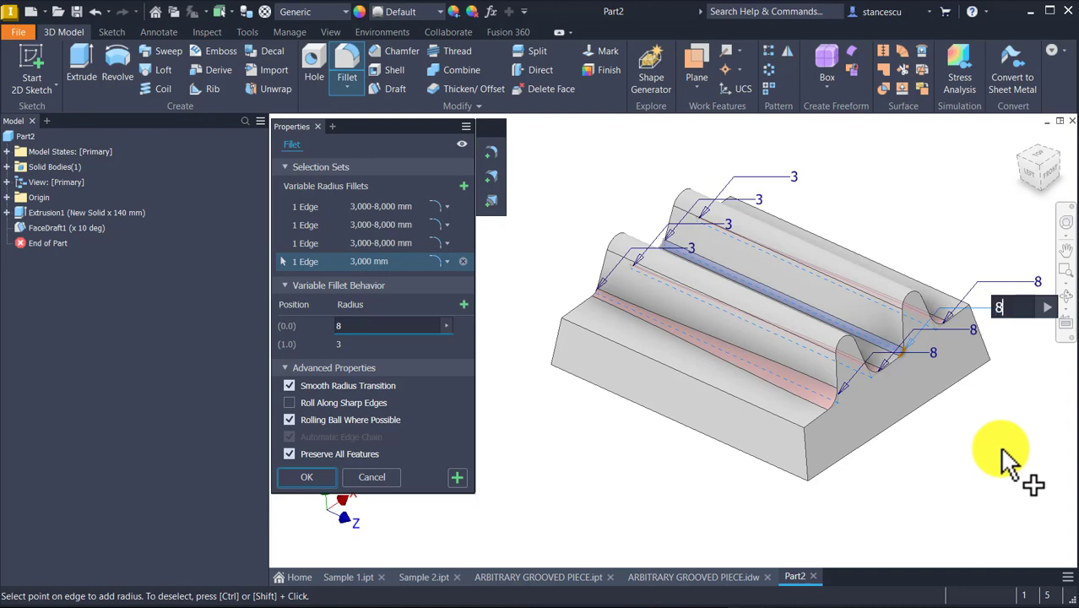
key(Return)
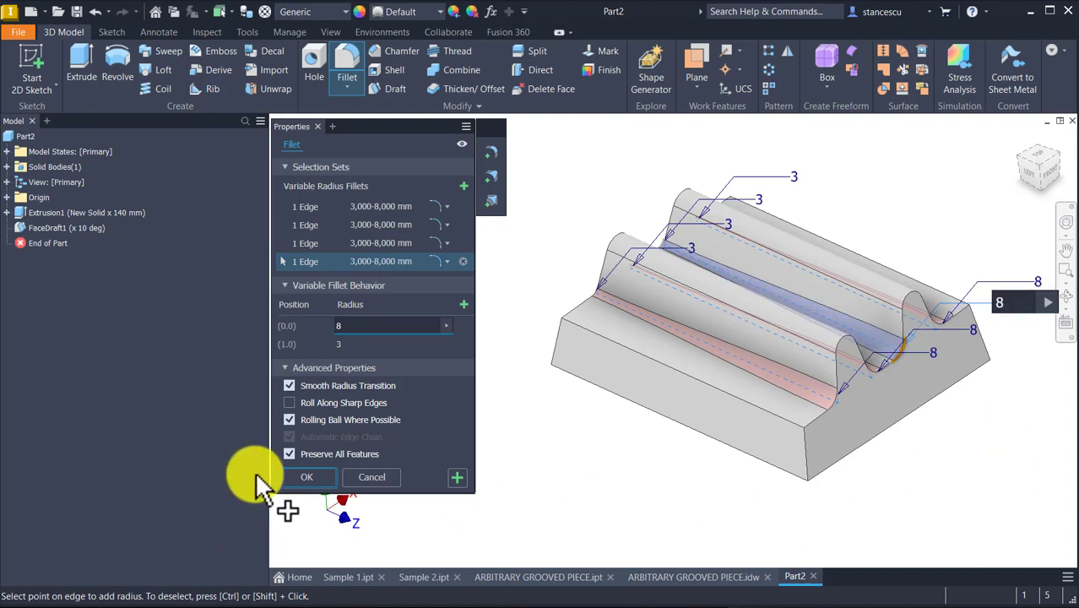
click(306, 477)
shift+middle_drag(614, 550, 802, 397)
key(F6)
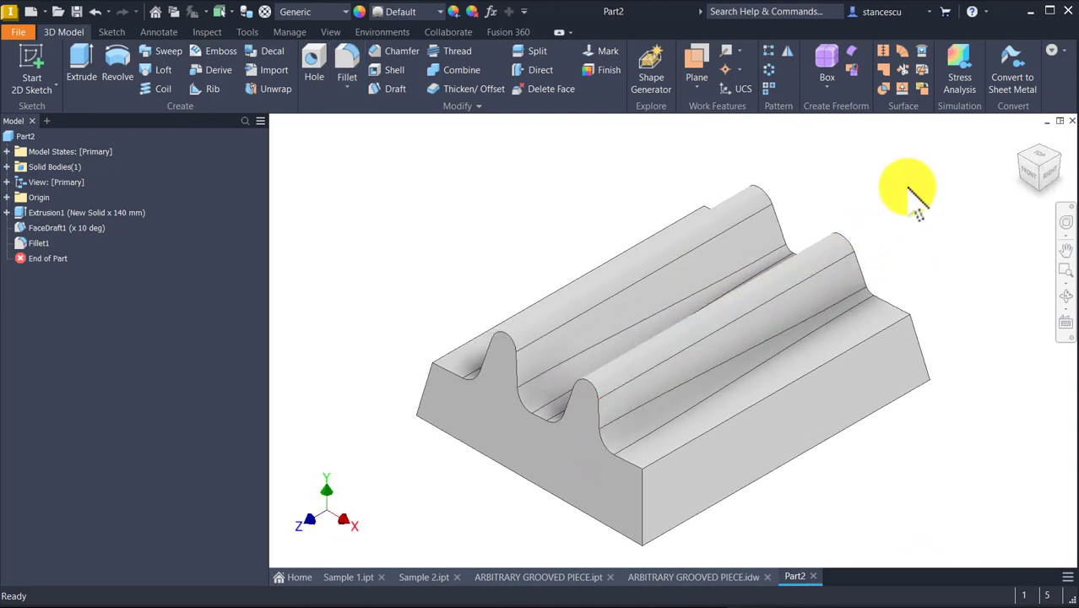
Check the corner radius on the drawing and fillet the four slanted corner edges of Part2's base with a 15 mm radius
click(694, 579)
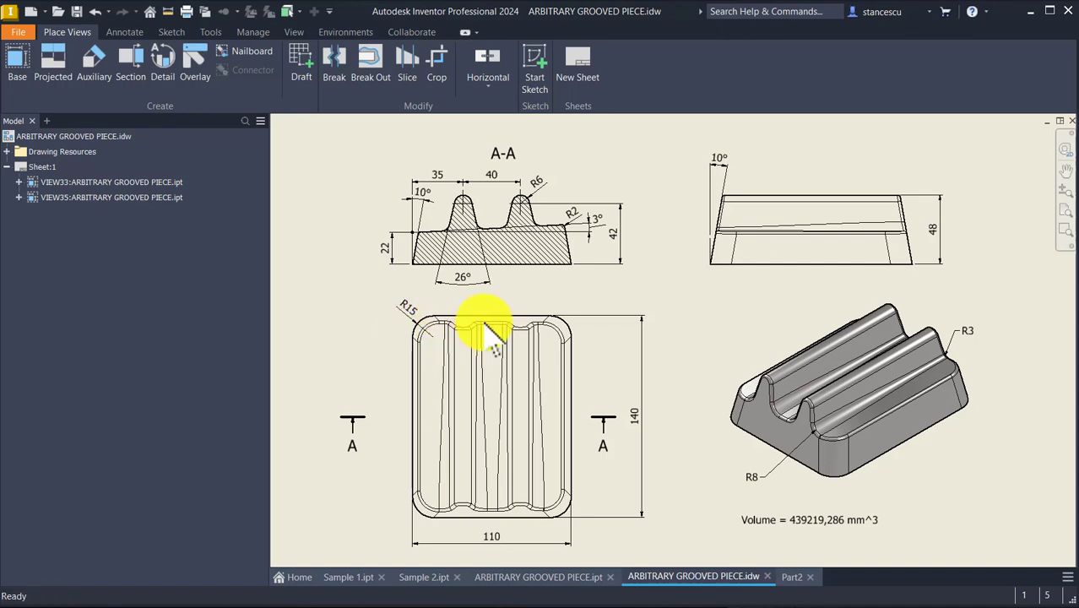
click(792, 577)
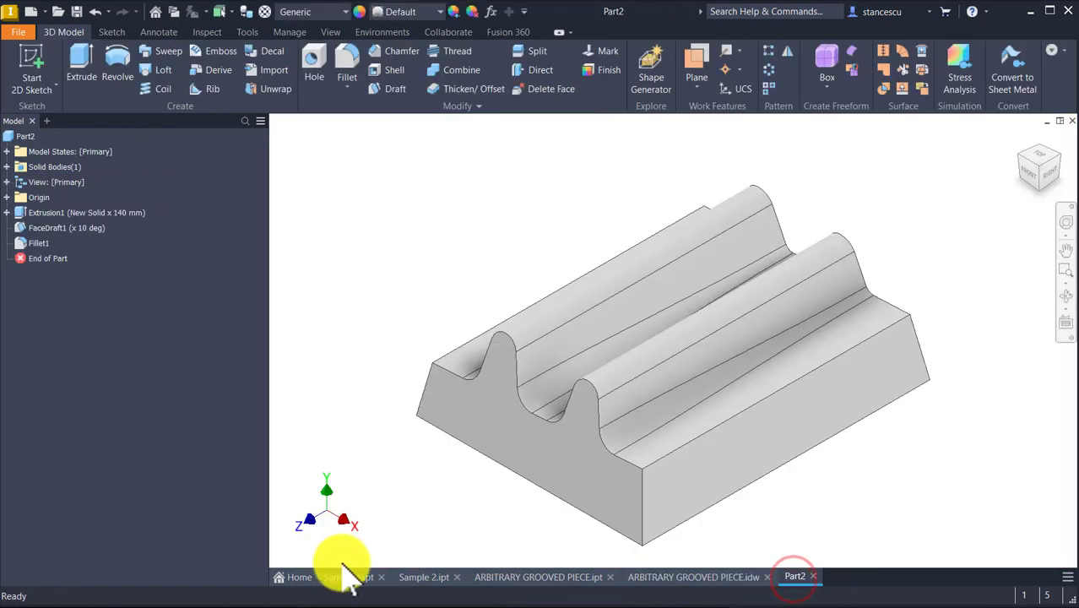
click(641, 518)
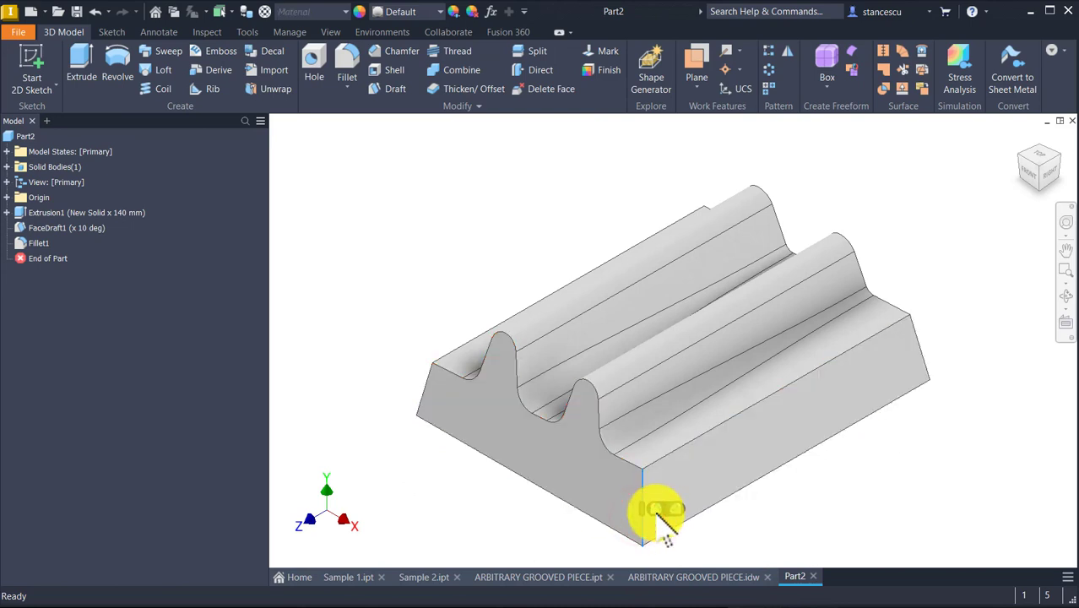
text(f)
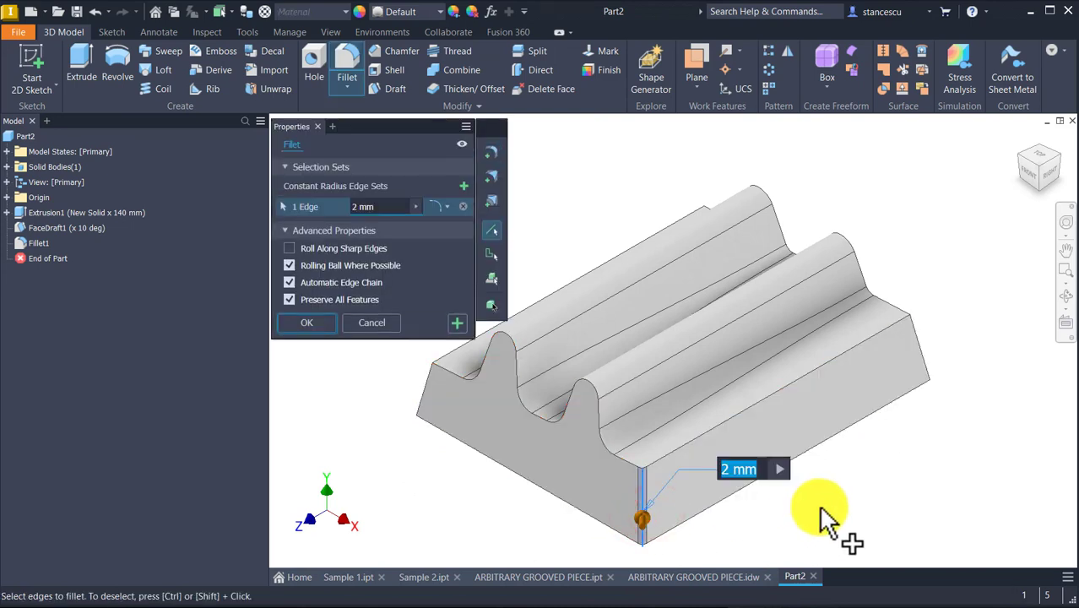
text(15)
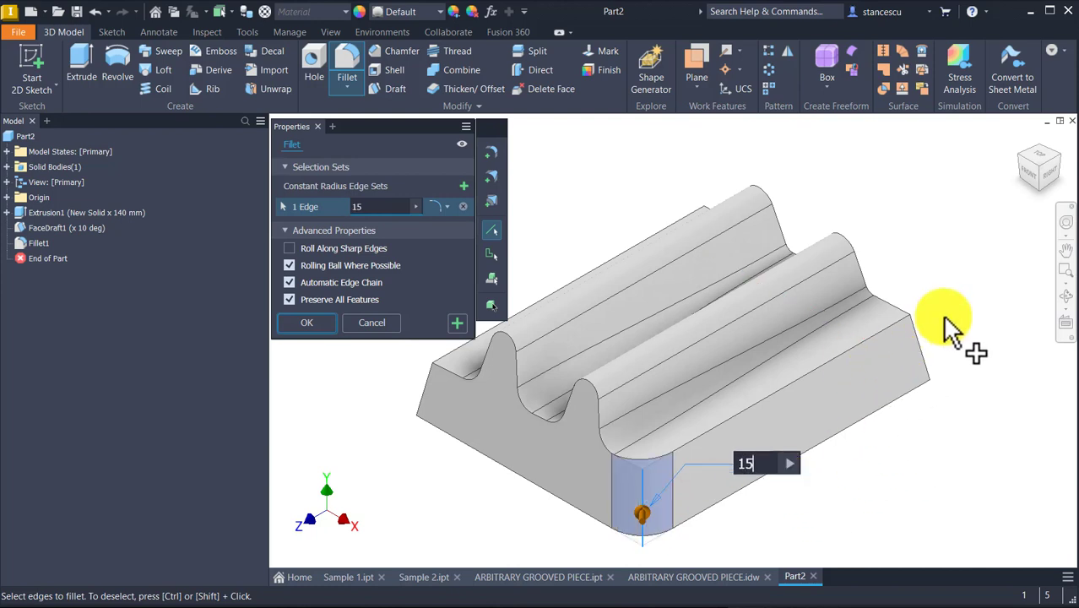
click(916, 380)
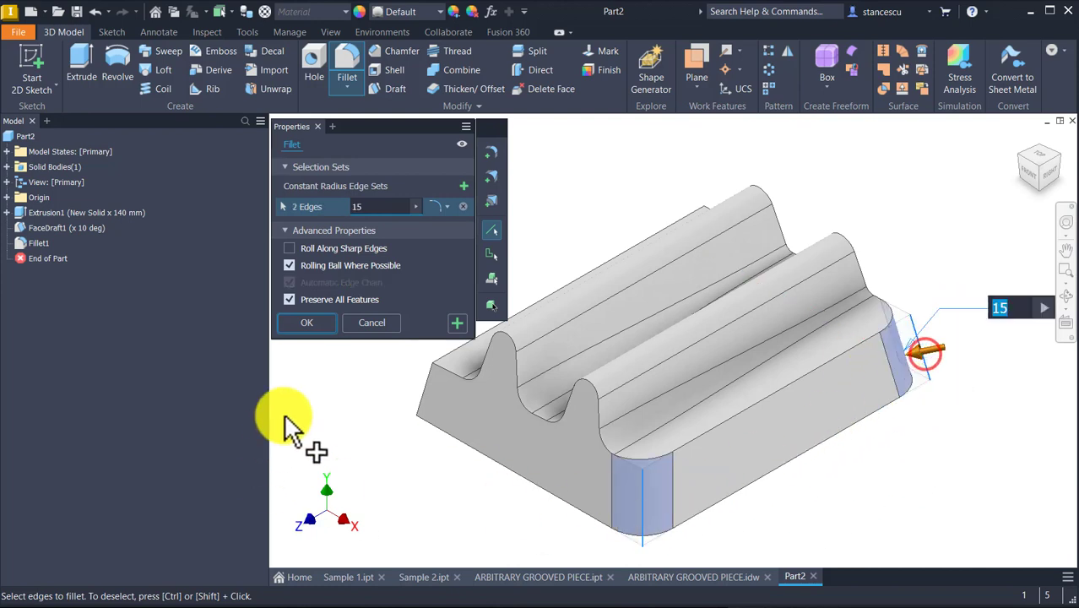
click(428, 396)
shift+middle_drag(798, 291, 518, 463)
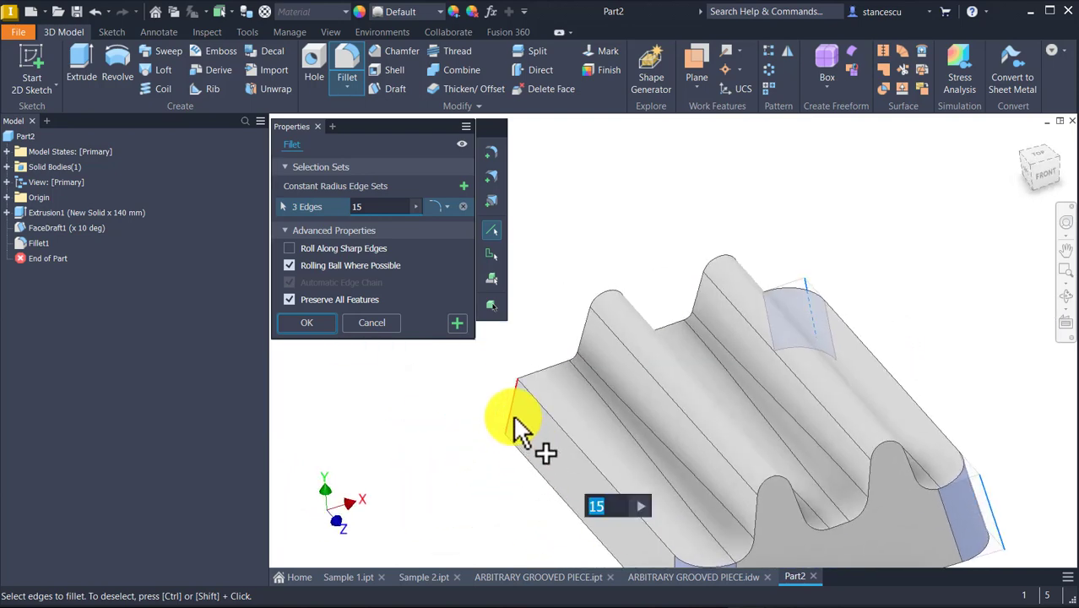
click(513, 415)
shift+middle_drag(301, 470, 873, 215)
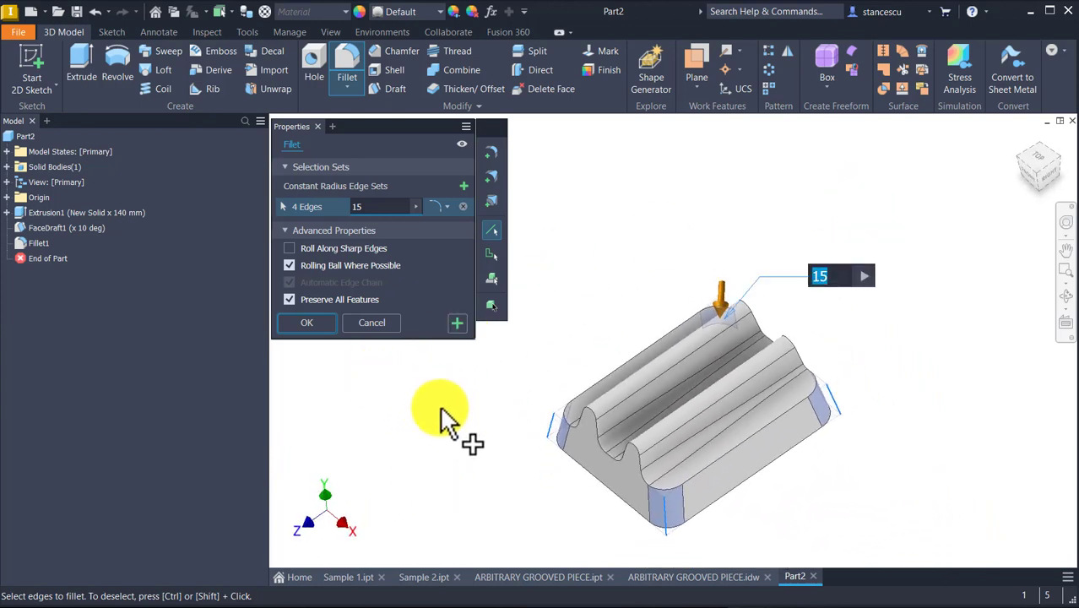
click(614, 209)
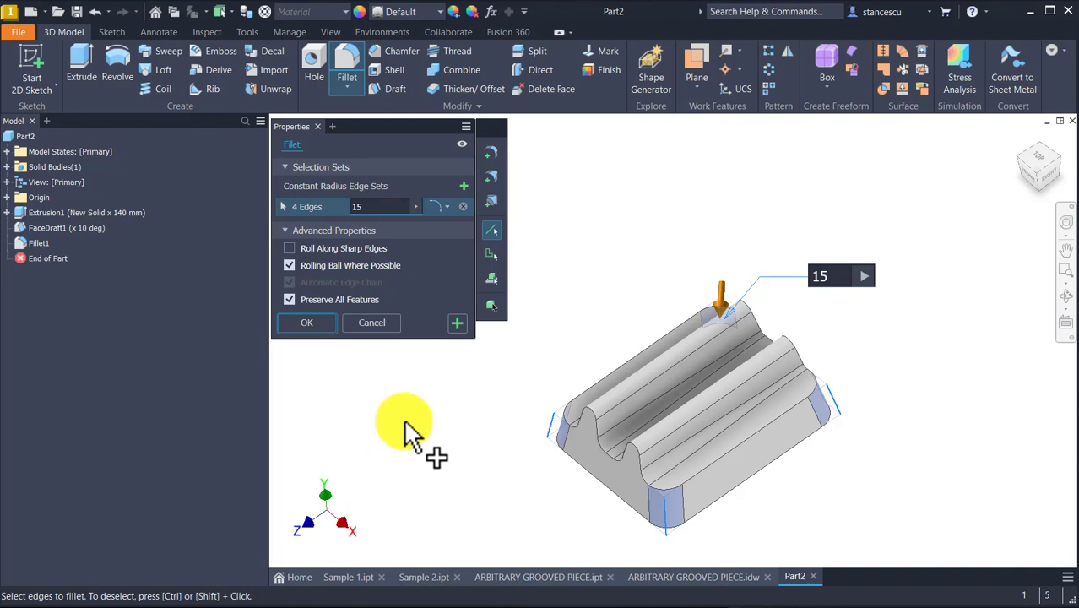
click(456, 322)
click(322, 341)
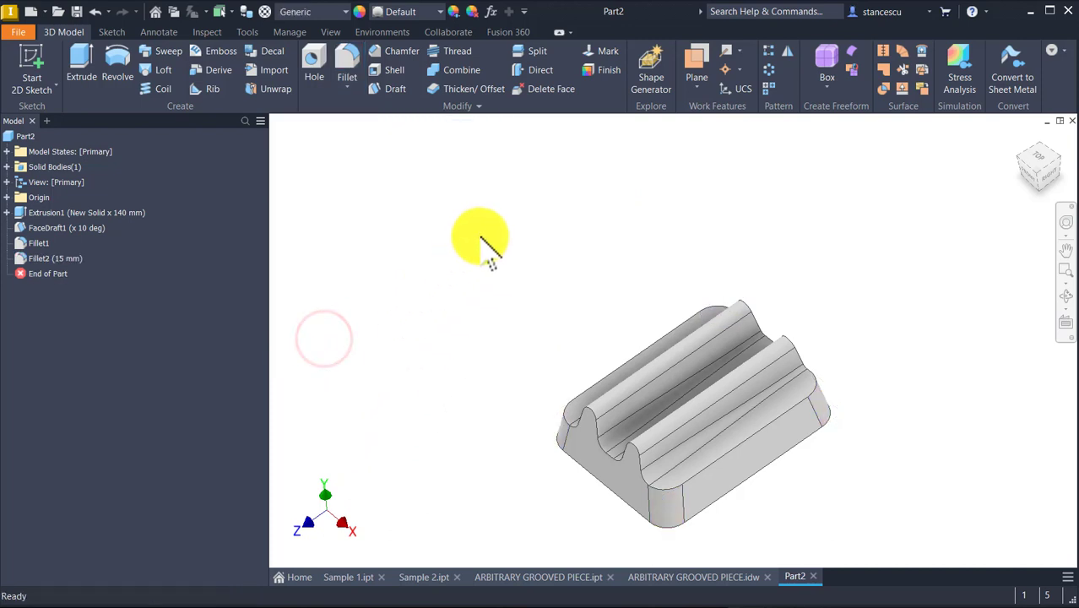
Examine the top edge rounding in section A-A, the plan view and the isometric view of ARBITRARY GROOVED PIECE.idw
click(693, 578)
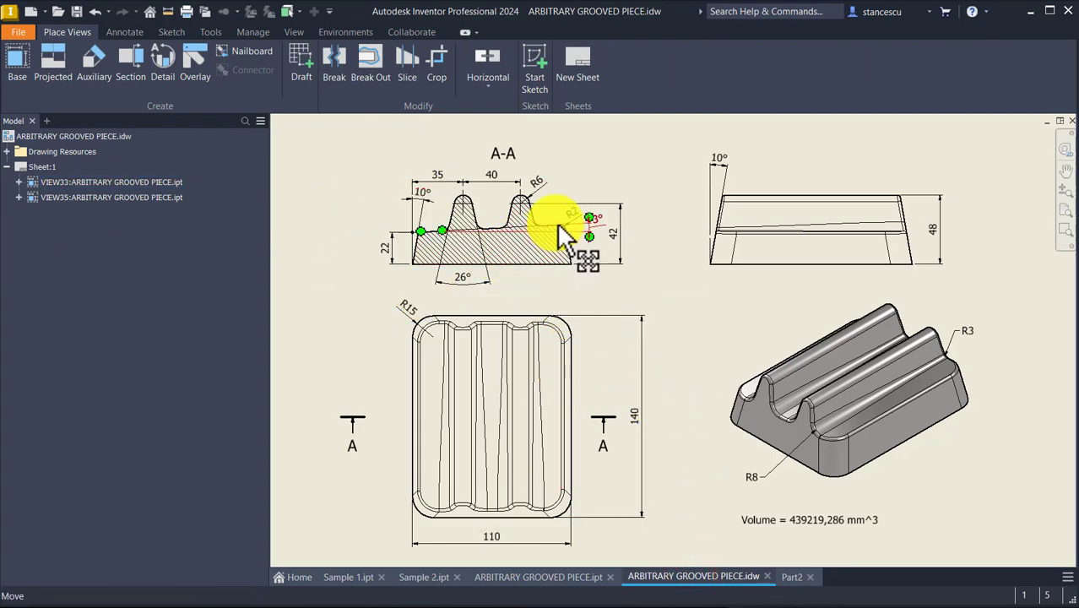
scroll(557, 228, down, 2)
scroll(562, 228, up, 8)
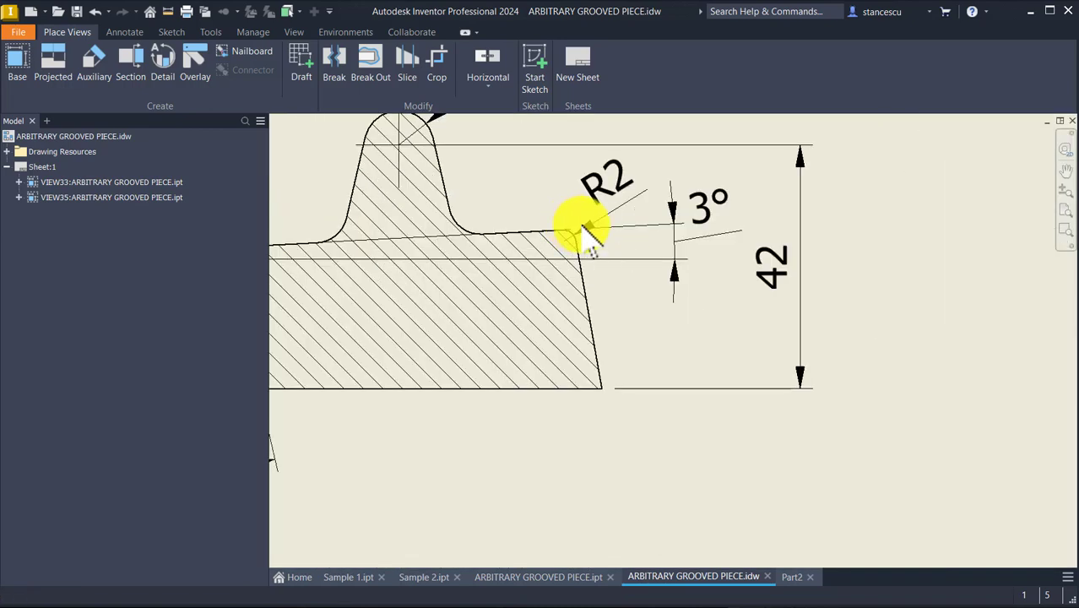
scroll(579, 289, down, 2)
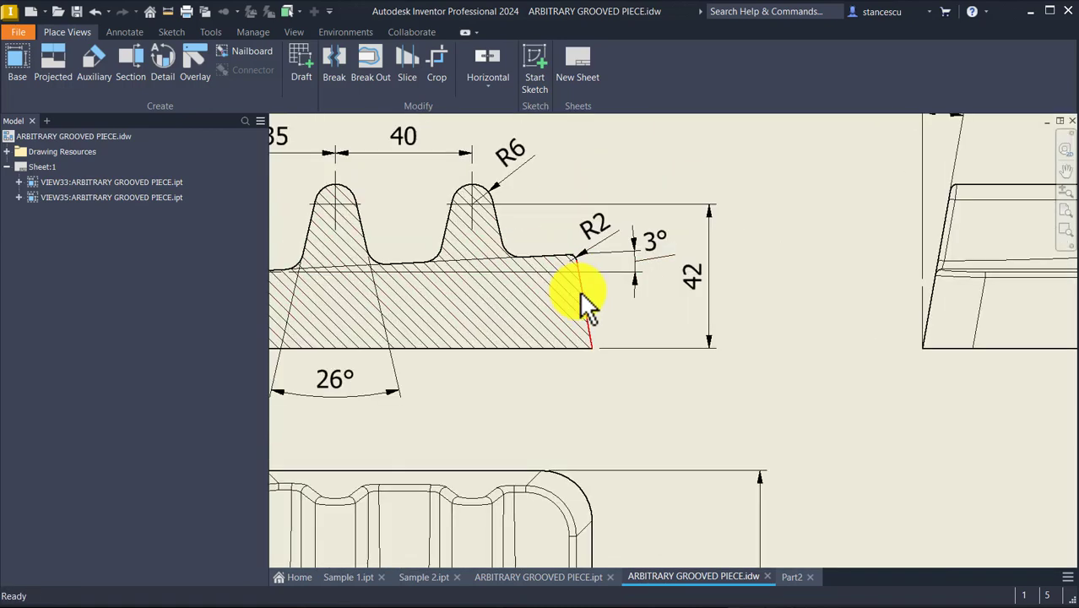
scroll(581, 292, down, 2)
middle_drag(588, 469, 587, 313)
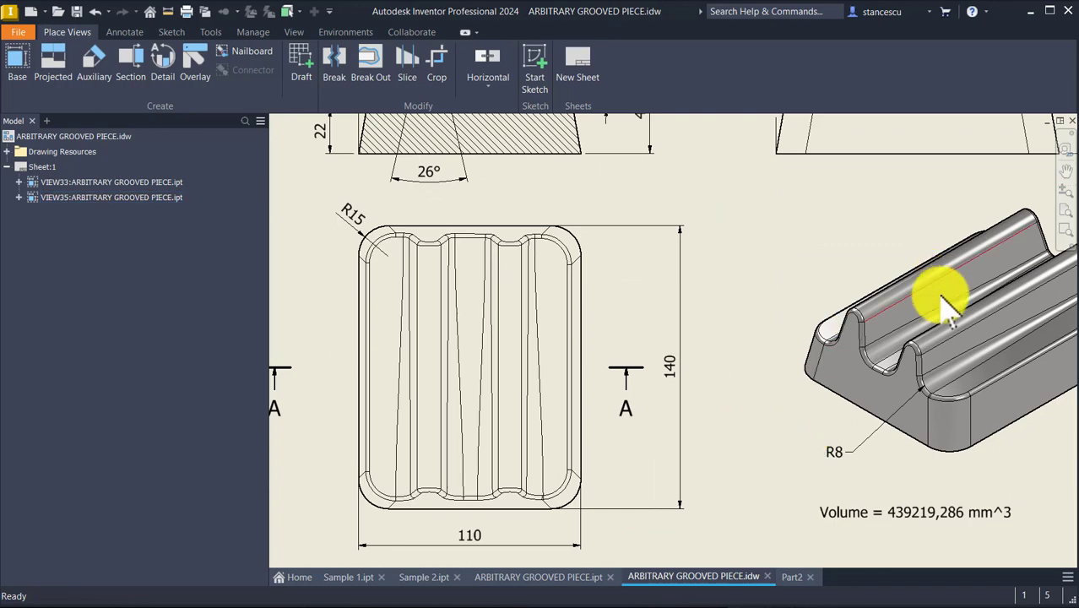
middle_drag(740, 280, 639, 243)
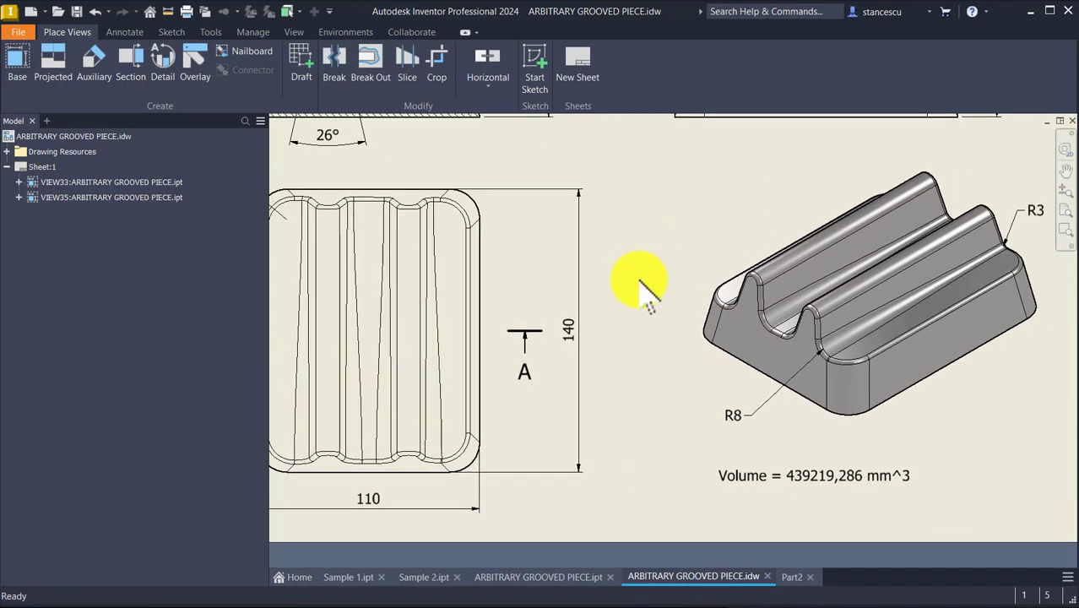
Return to Part2 and fillet the entire upper perimeter edge chain with a 2 mm radius
click(793, 576)
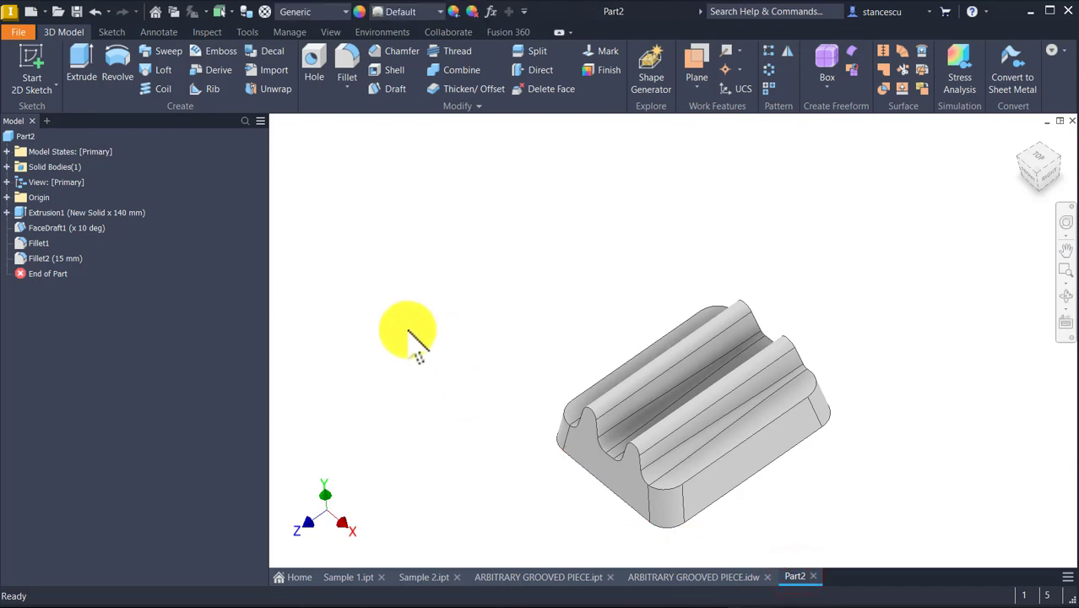
click(736, 446)
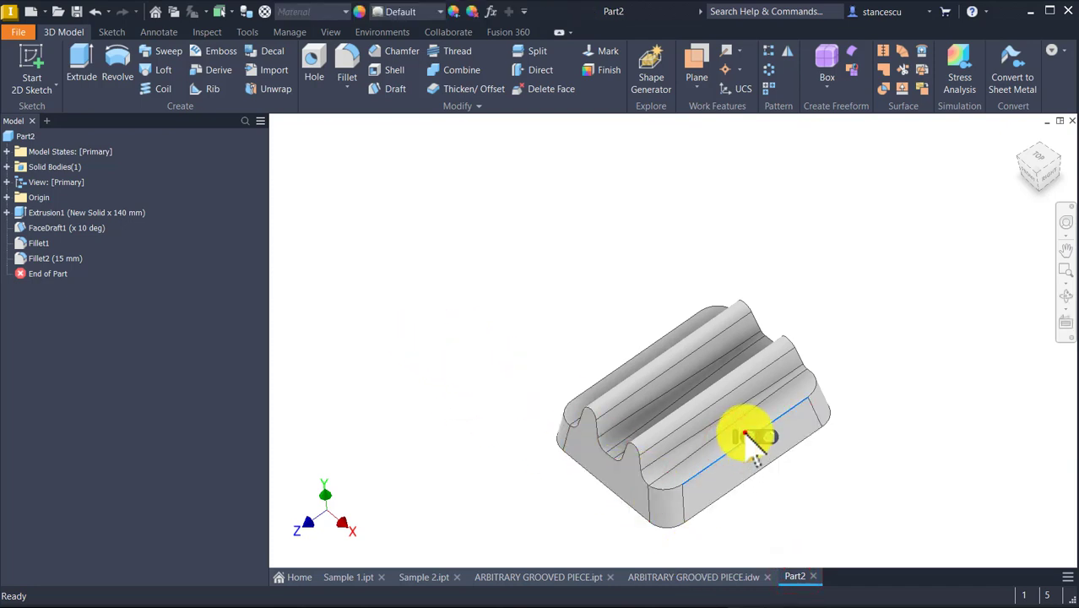
key(f)
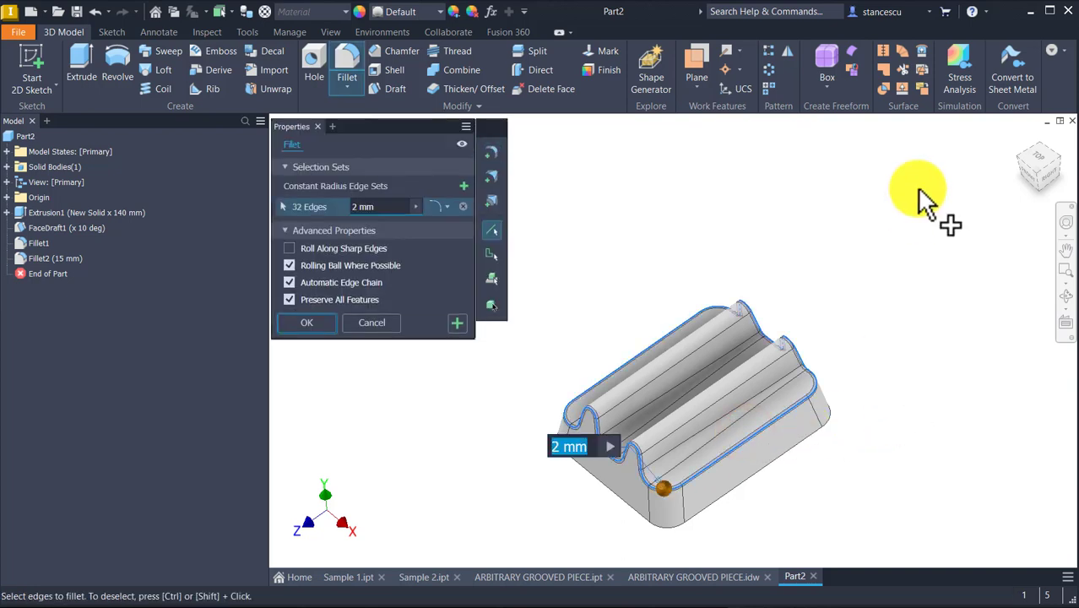
click(307, 323)
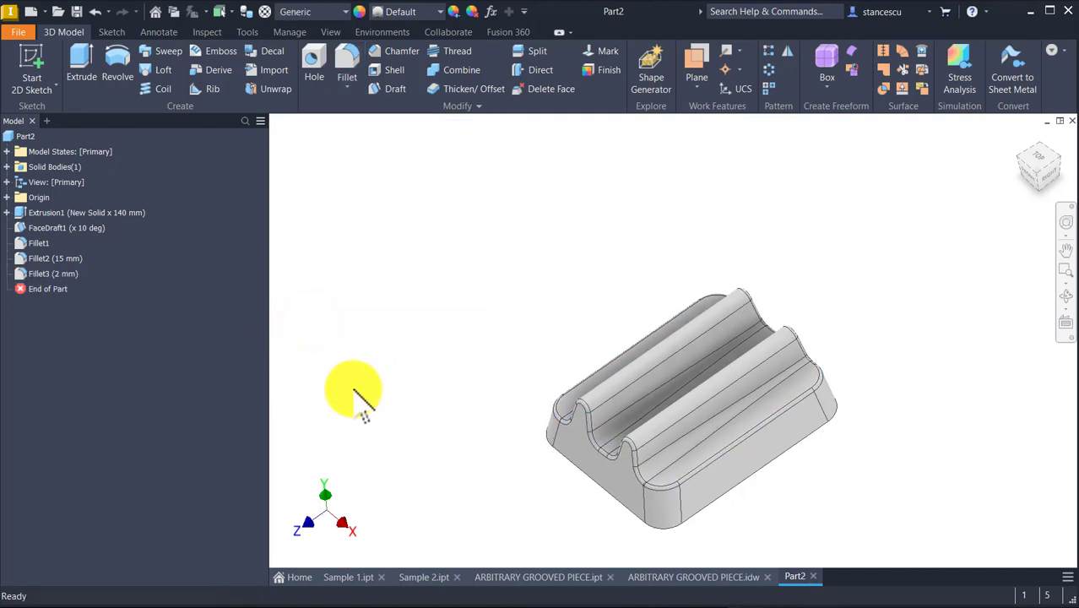
key(F6)
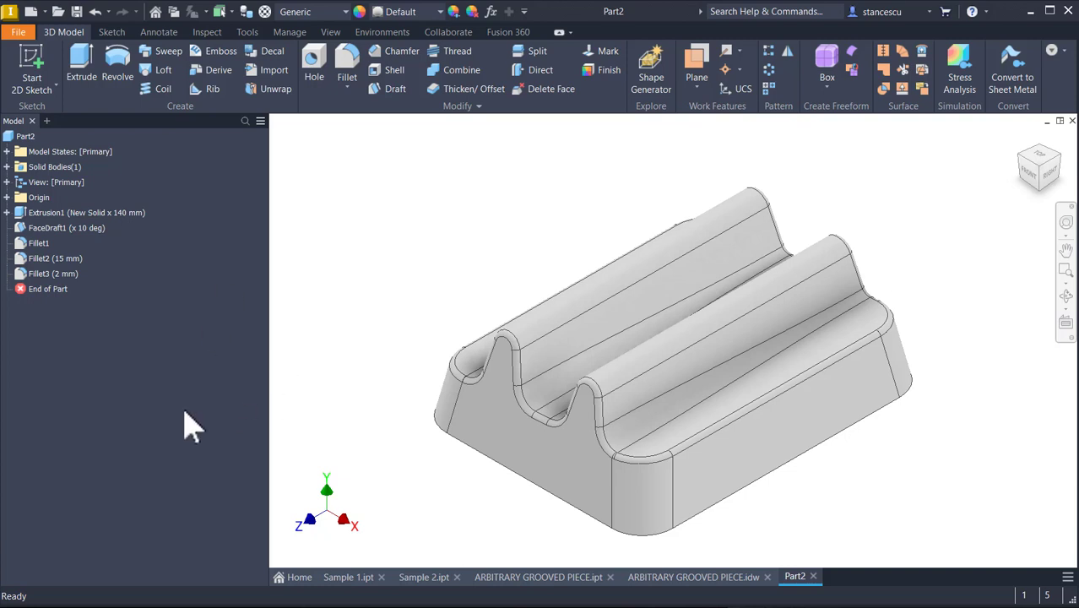
Update Part2's physical properties in iProperties and copy the volume value
right_click(25, 136)
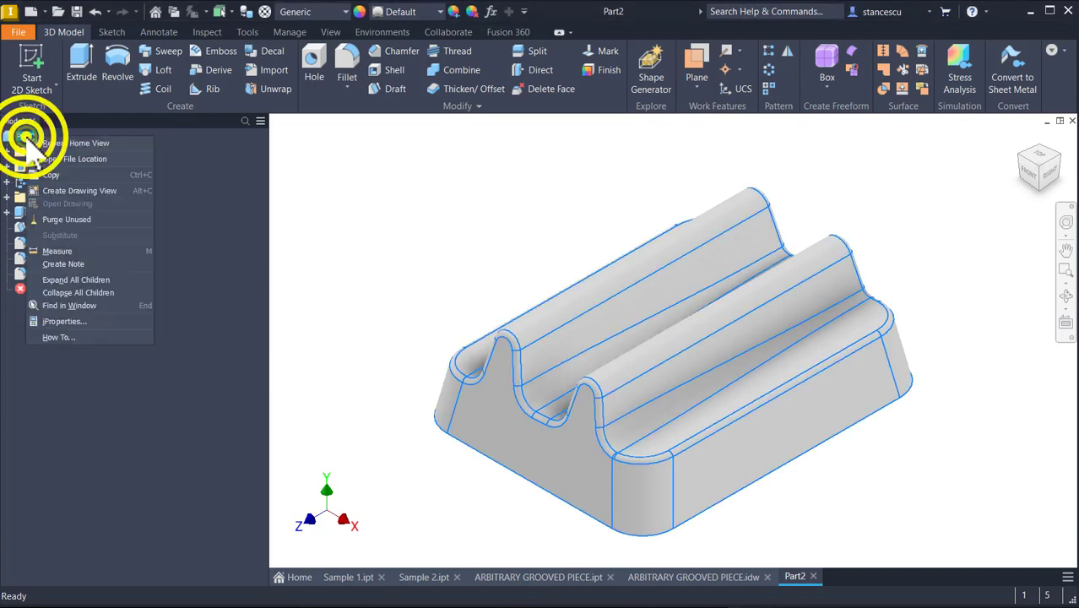
click(69, 321)
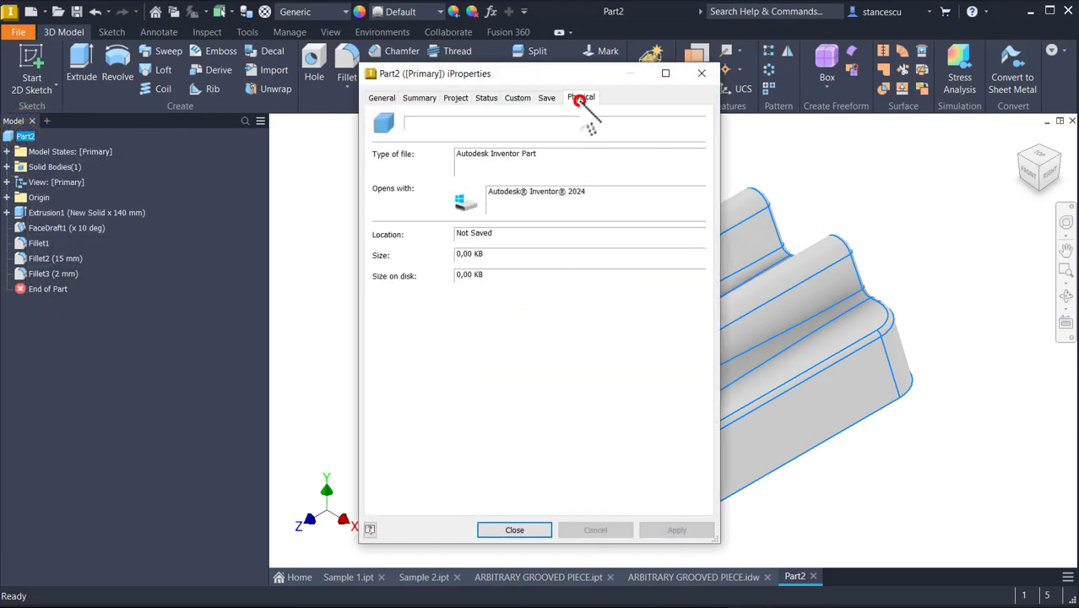
click(580, 99)
click(665, 133)
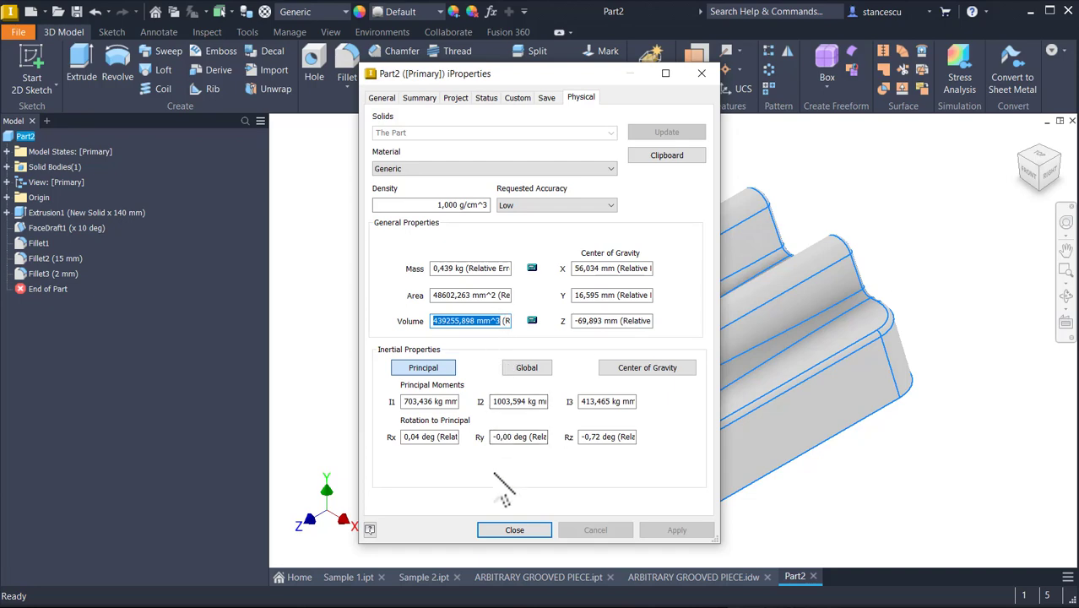
key(ctrl+c)
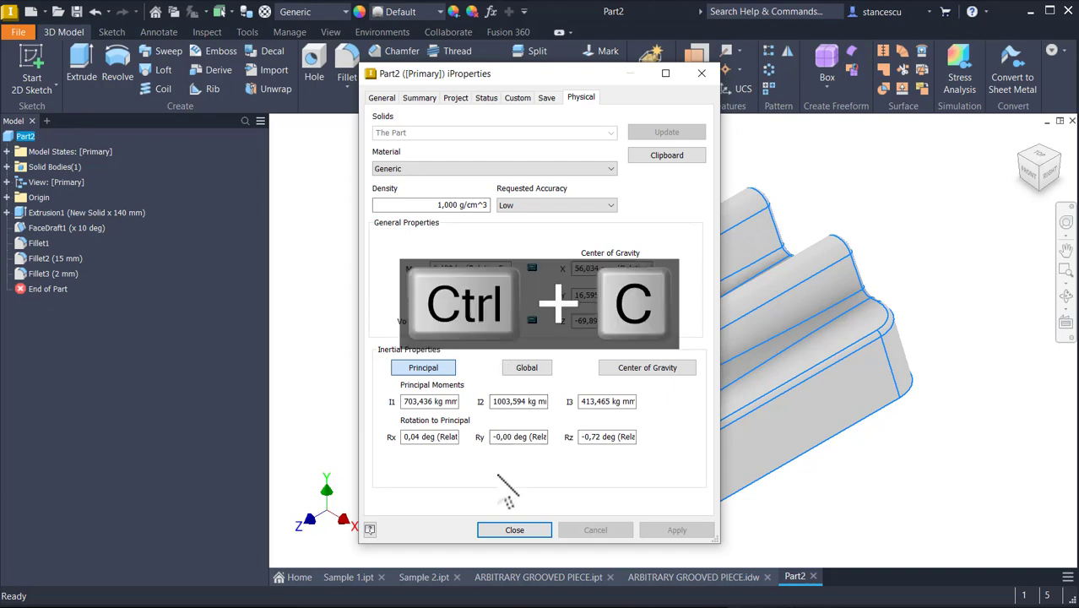
click(515, 530)
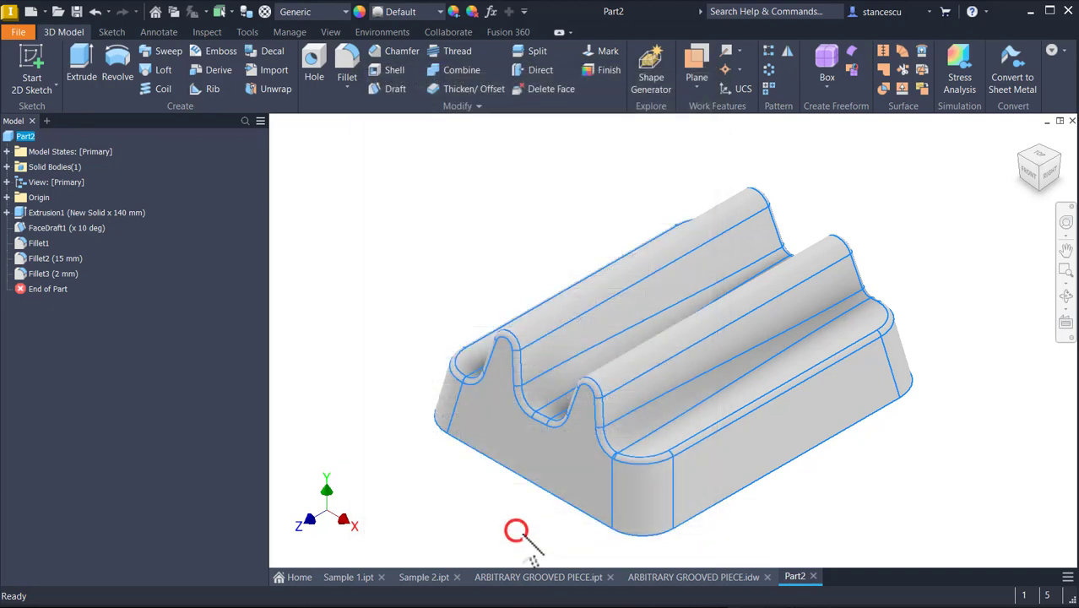
Paste the copied volume beneath the drawing's volume note to compare the two values, discarding the text edit
click(719, 576)
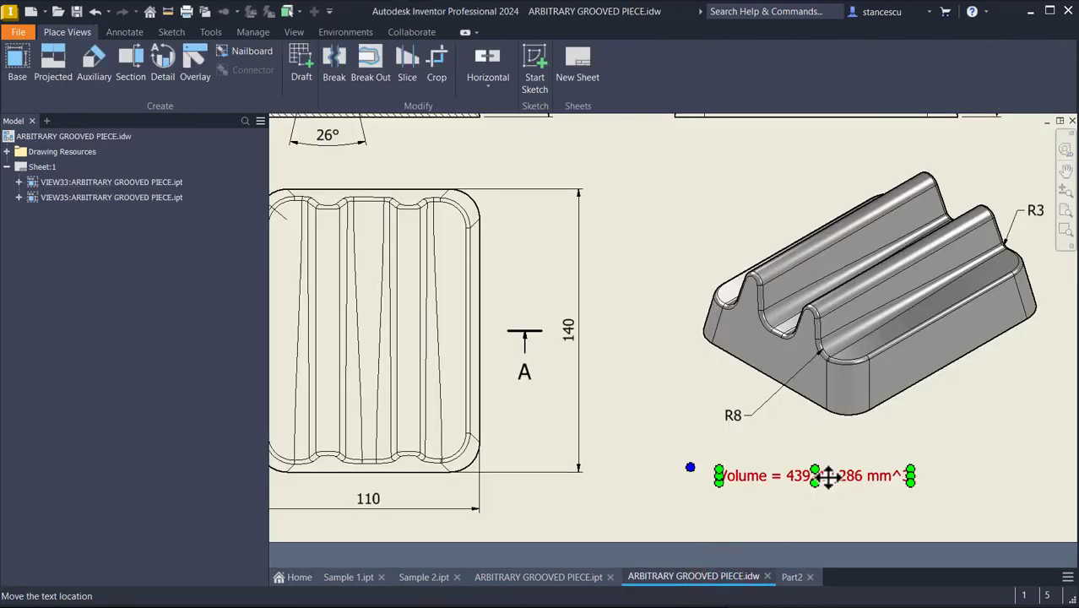
double_click(827, 476)
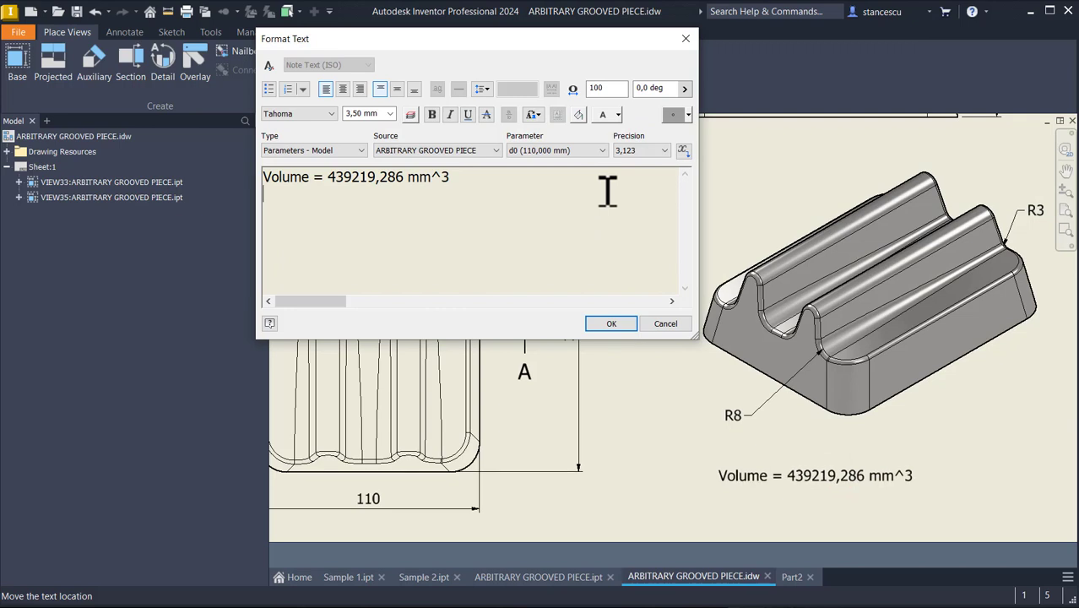
key(ctrl+v)
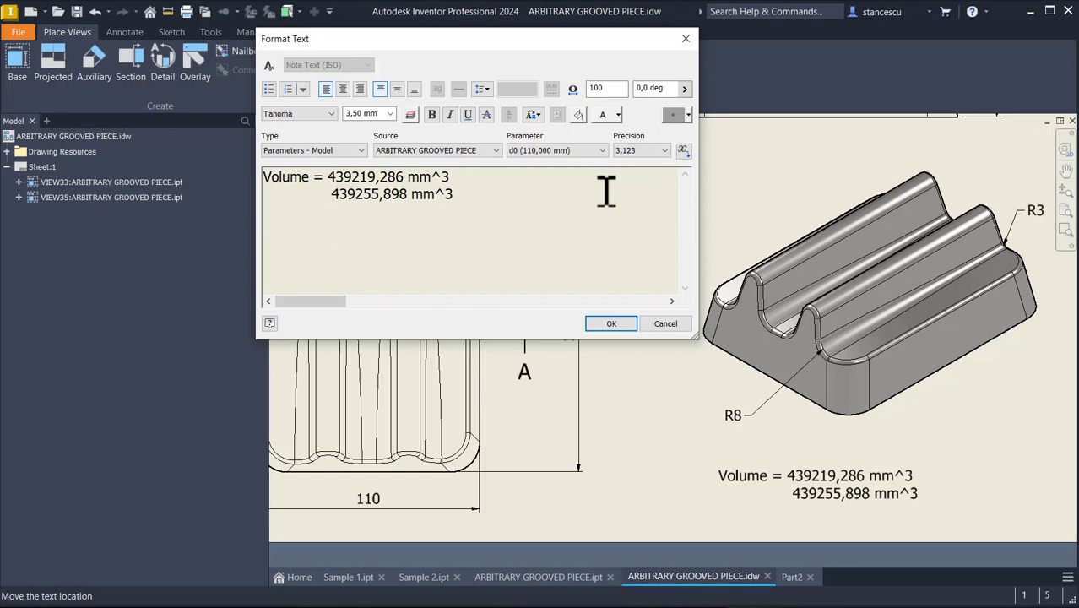
click(658, 328)
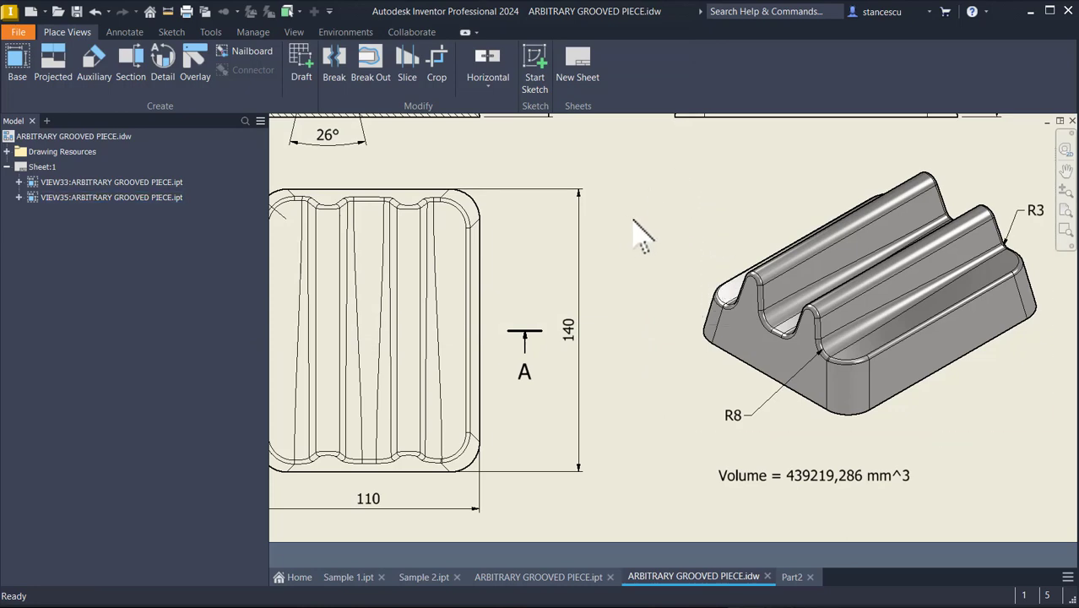
middle_click(665, 254)
middle_click(665, 253)
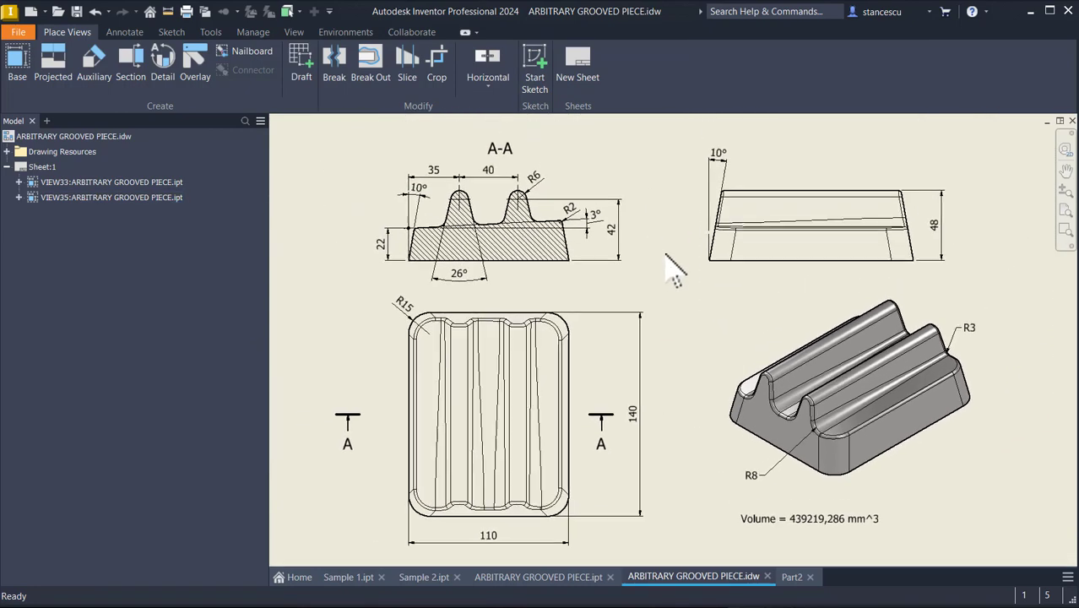